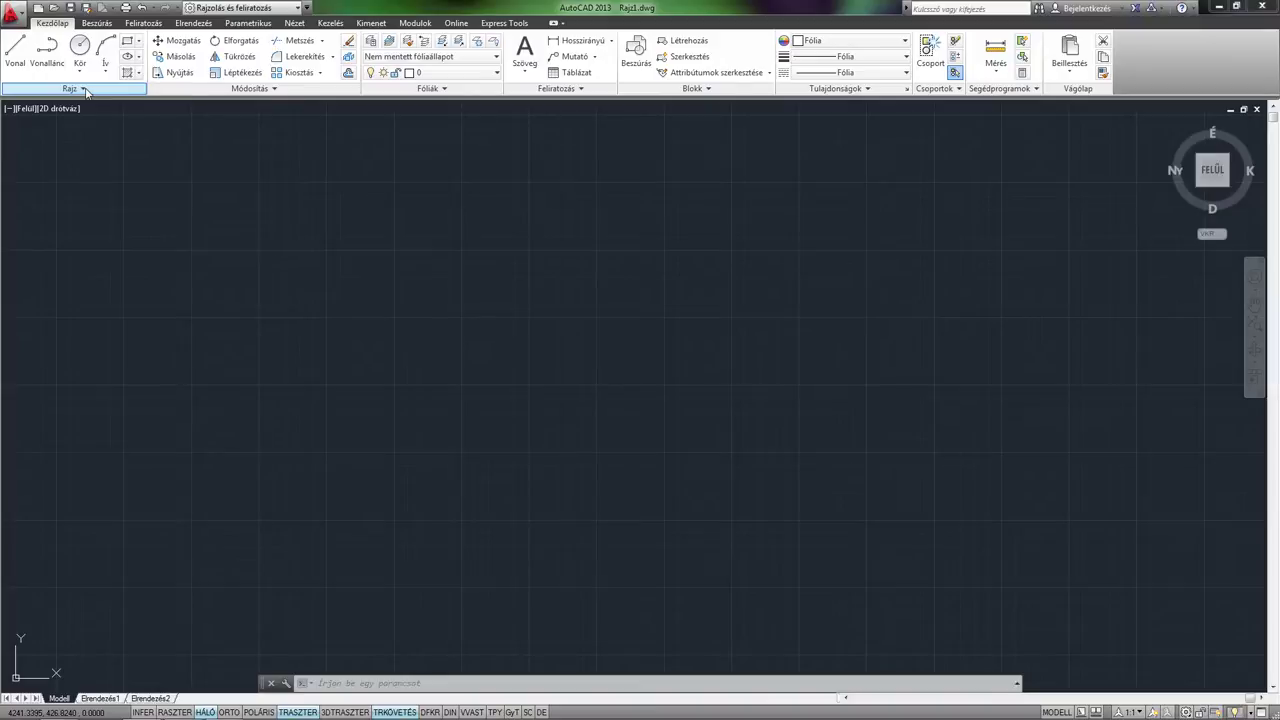
Draw a long diagonal line from the lower left to the upper right.
{"action": "left_click", "coordinate": [86, 91]}
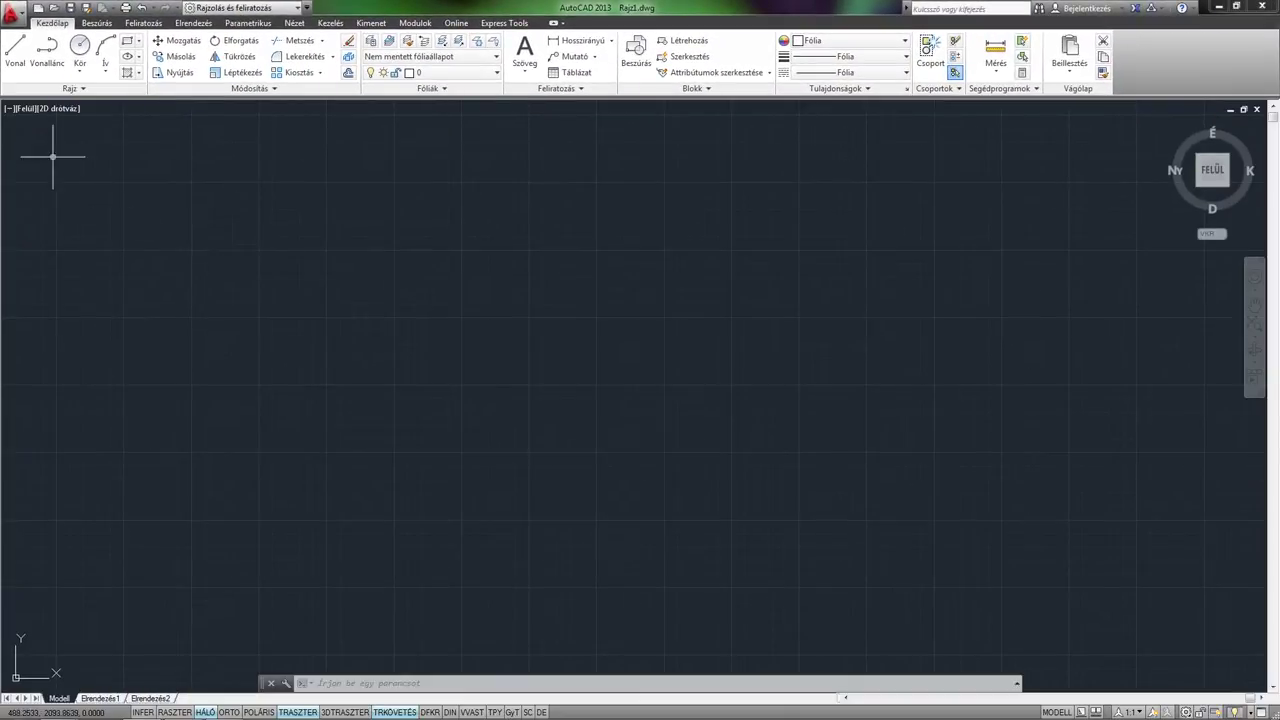
{"action": "left_click", "coordinate": [80, 88]}
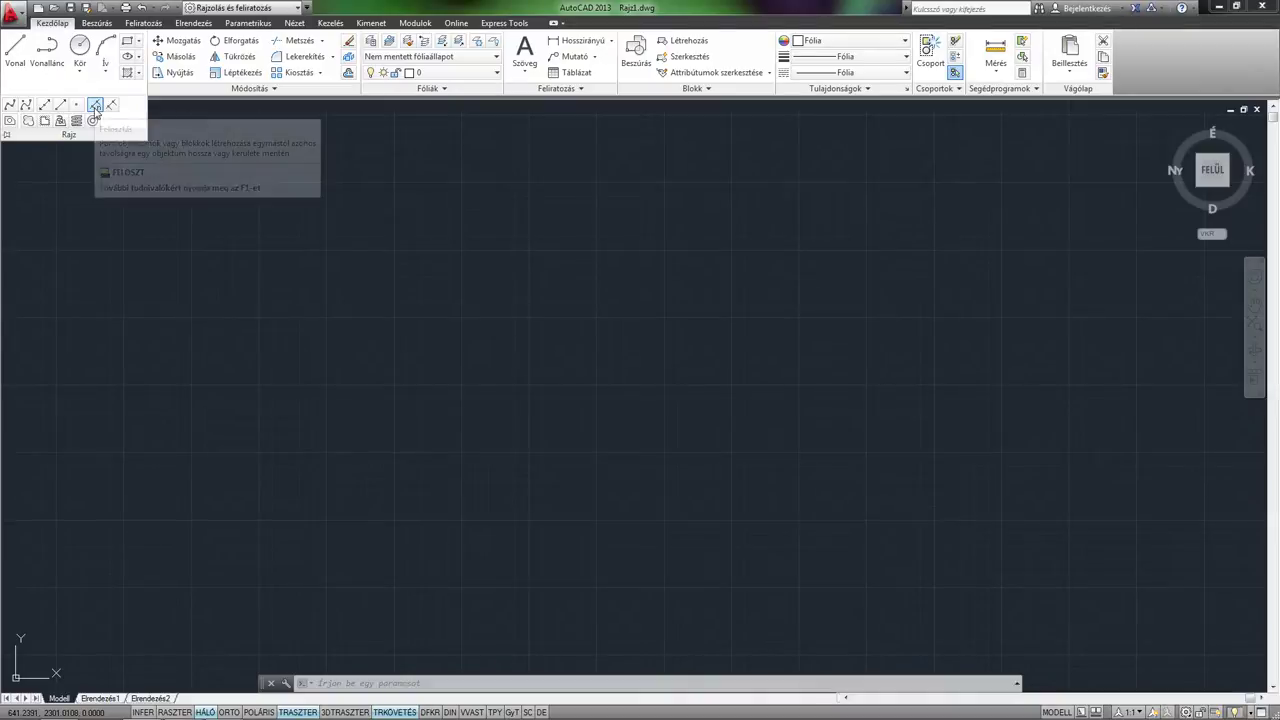
{"action": "left_click", "coordinate": [17, 60]}
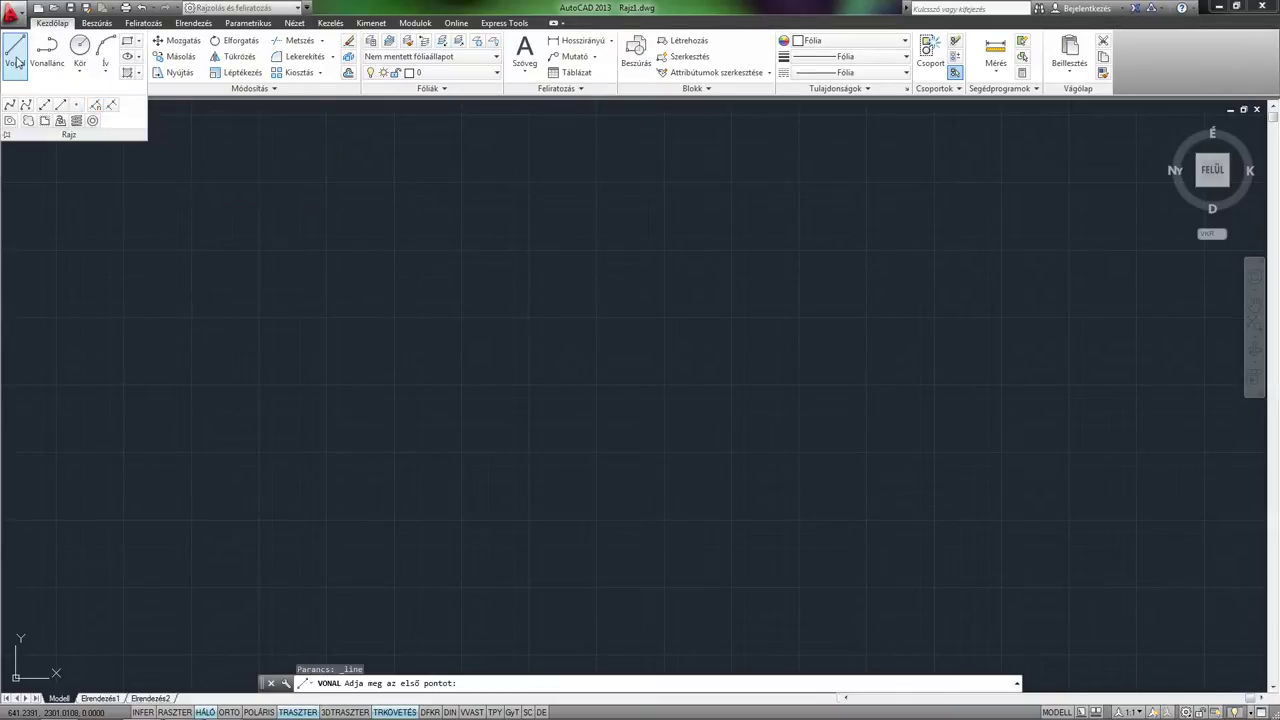
{"action": "left_click", "coordinate": [160, 509]}
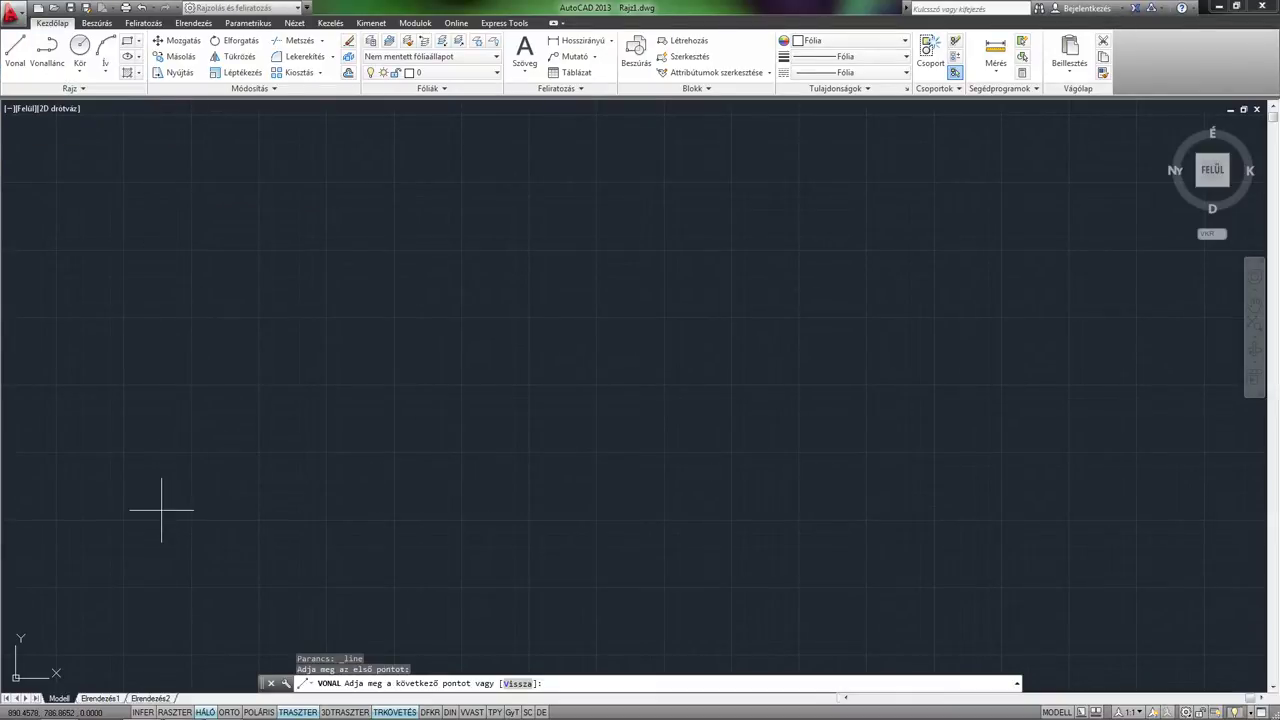
{"action": "left_click", "coordinate": [683, 243]}
{"action": "key", "text": "Return"}
{"action": "middle_click_drag", "start_coordinate": [448, 363], "coordinate": [609, 306]}
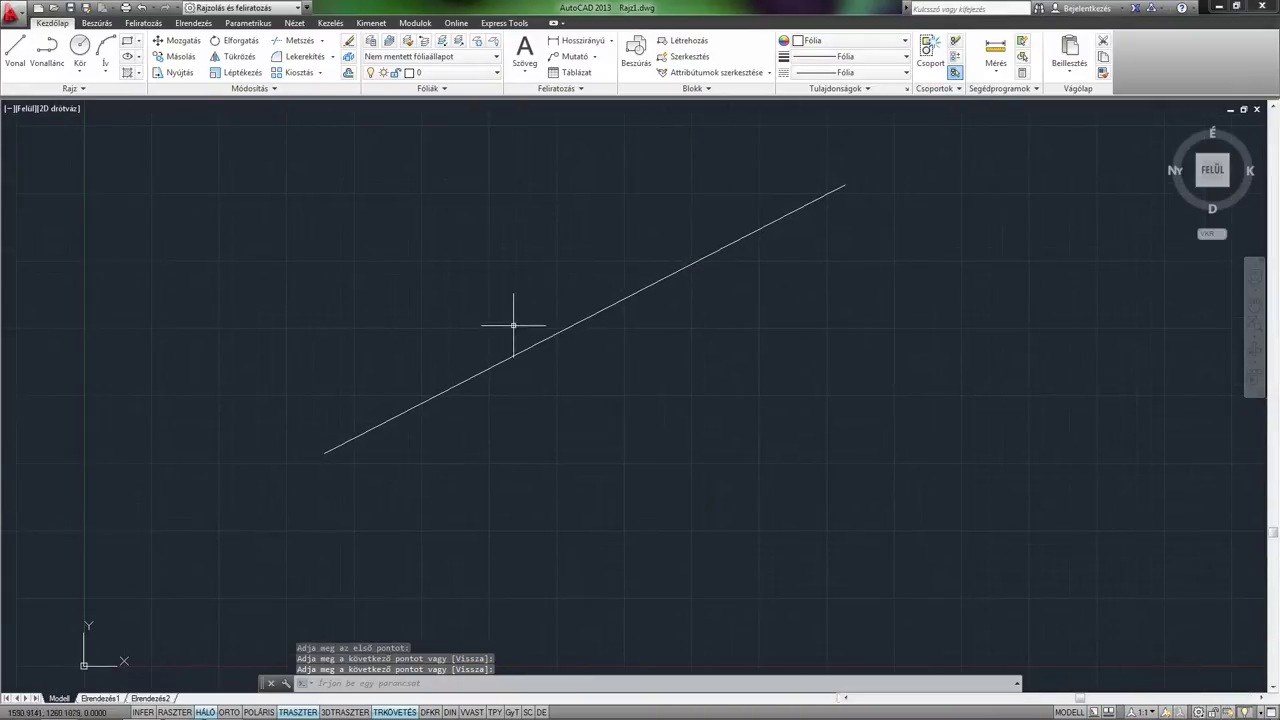
{"action": "scroll", "coordinate": [471, 351], "scroll_direction": "down", "scroll_amount": 2}
{"action": "scroll", "coordinate": [451, 334], "scroll_direction": "up", "scroll_amount": 2}
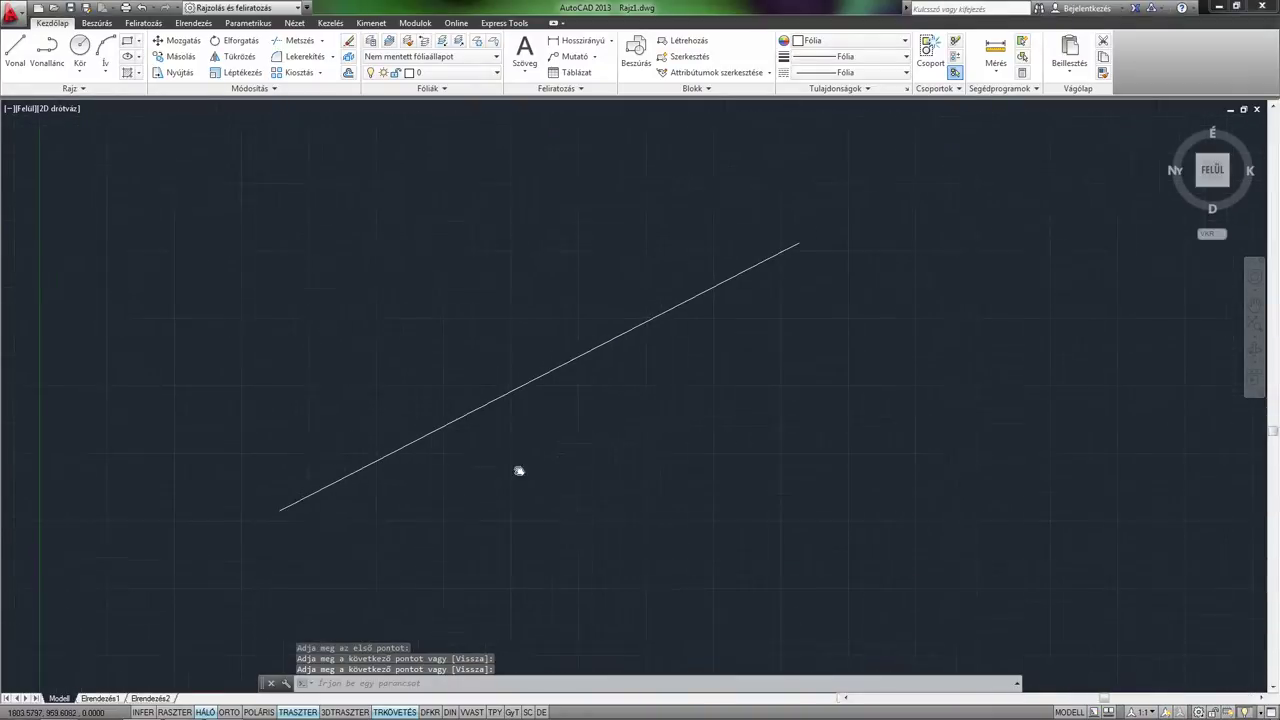
{"action": "middle_click_drag", "start_coordinate": [577, 425], "coordinate": [530, 463]}
Divide the diagonal line into 20 equal parts with FELOSZT.
{"action": "type", "text": "F"}
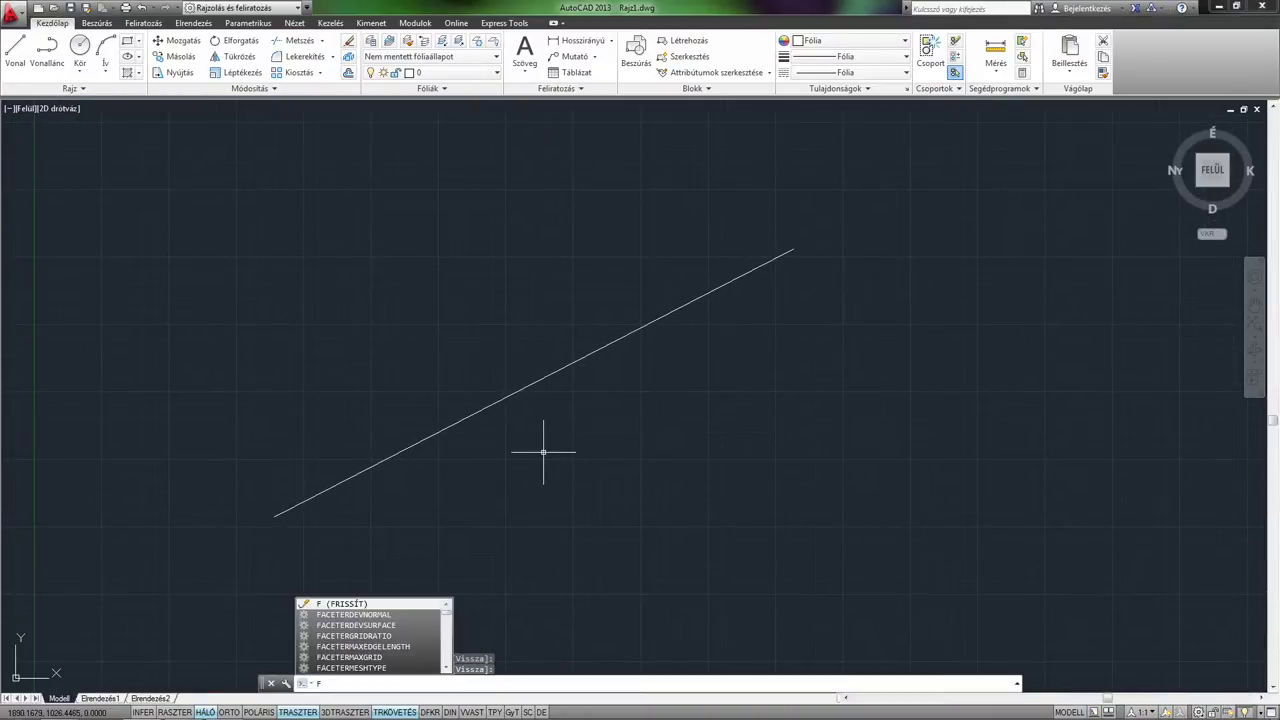
{"action": "type", "text": "E"}
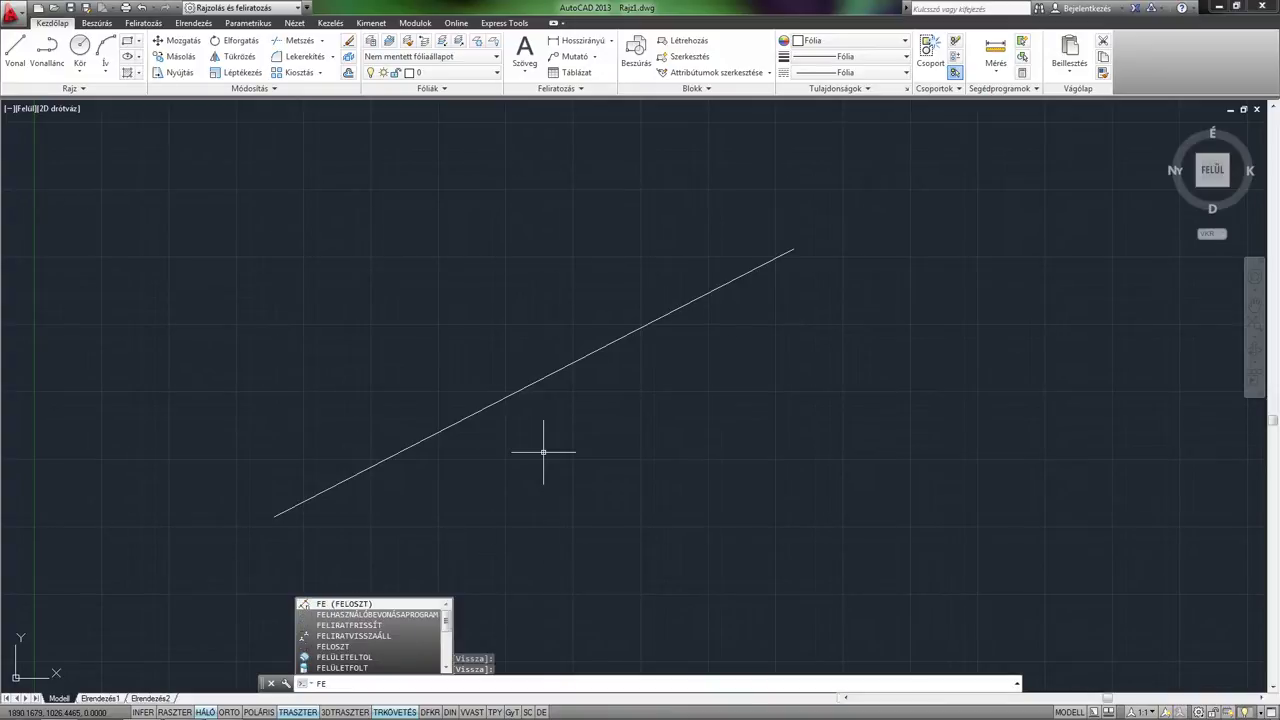
{"action": "key", "text": "Return"}
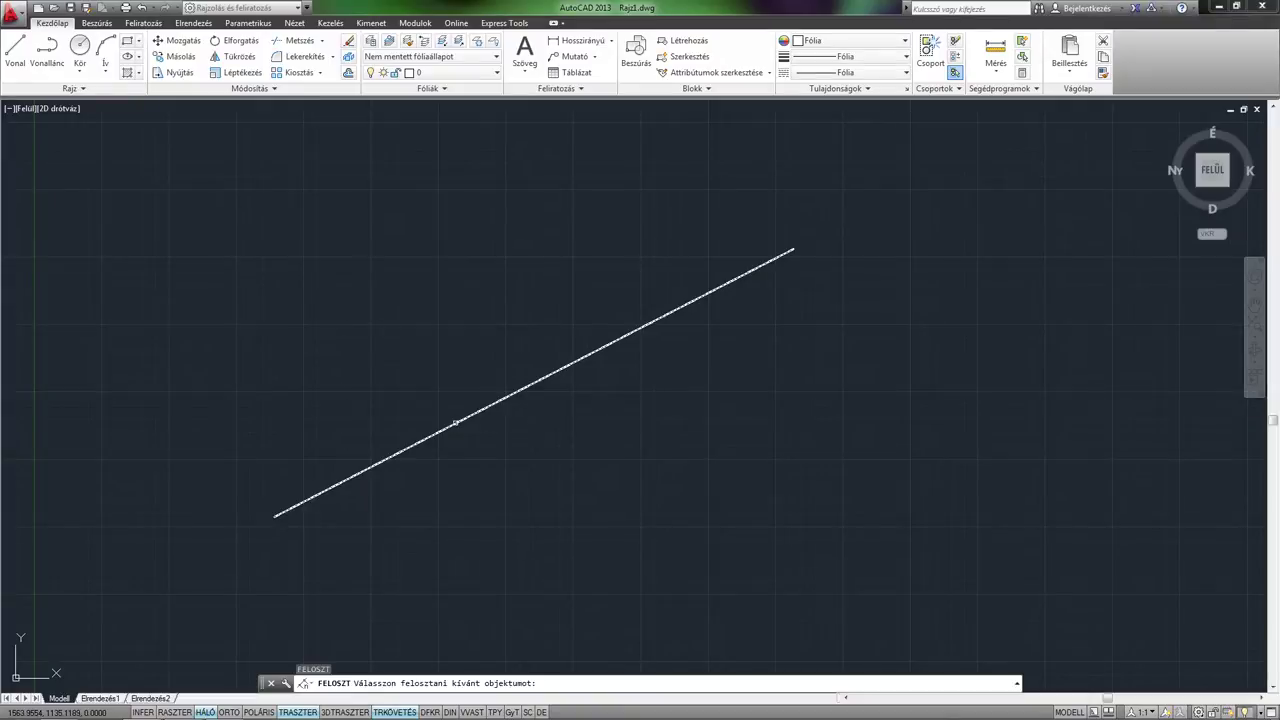
{"action": "left_click", "coordinate": [455, 422]}
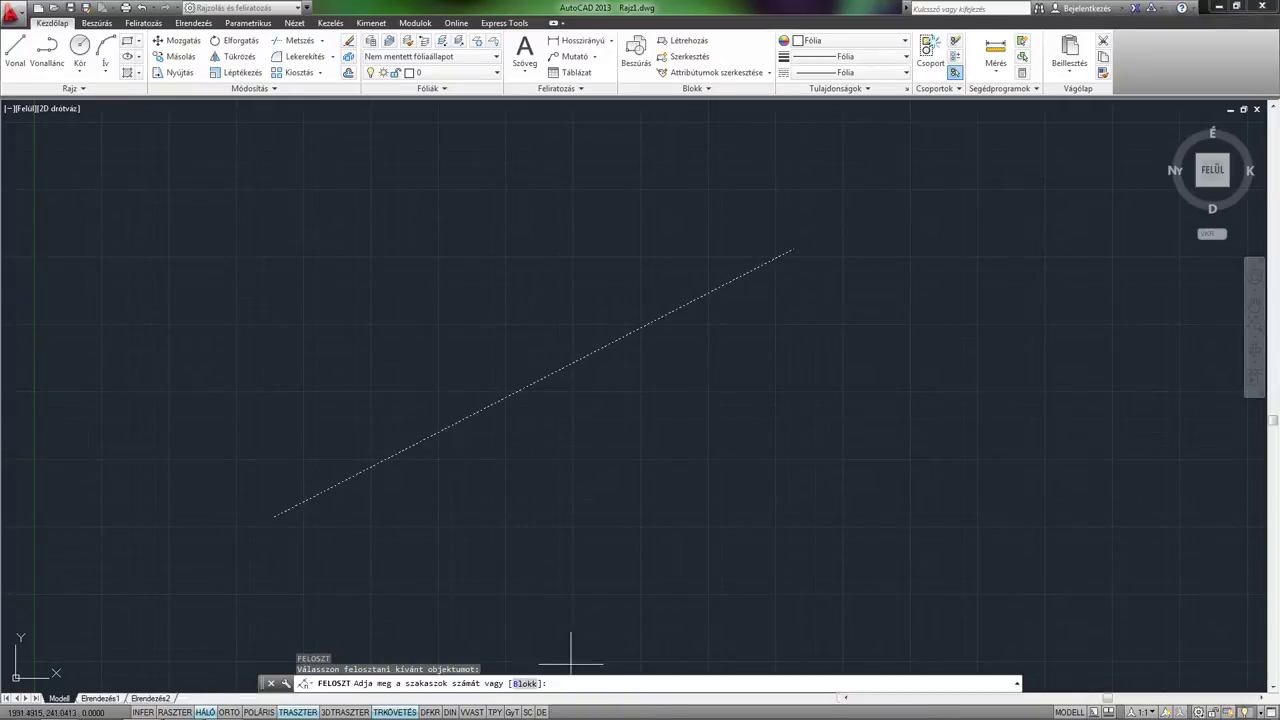
{"action": "type", "text": "2"}
{"action": "type", "text": "0"}
{"action": "key", "text": "Return"}
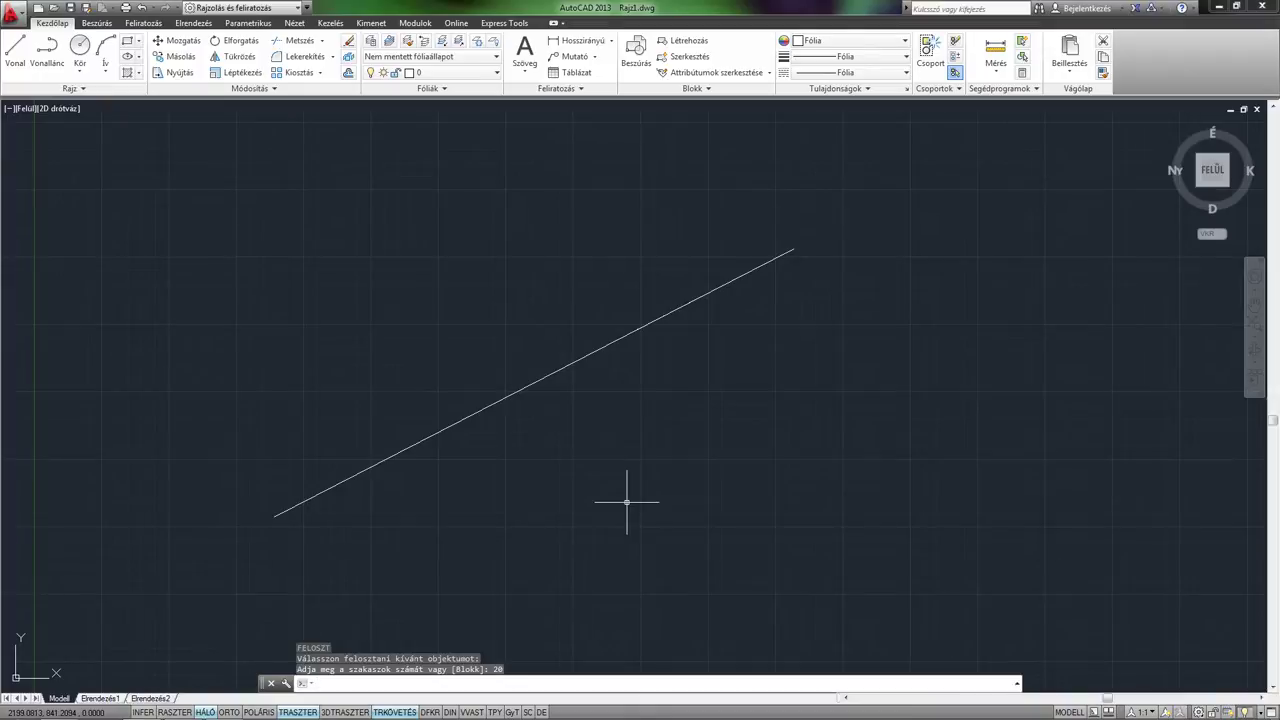
{"action": "scroll", "coordinate": [305, 512], "scroll_direction": "up", "scroll_amount": 1}
{"action": "scroll", "coordinate": [370, 505], "scroll_direction": "up", "scroll_amount": 1}
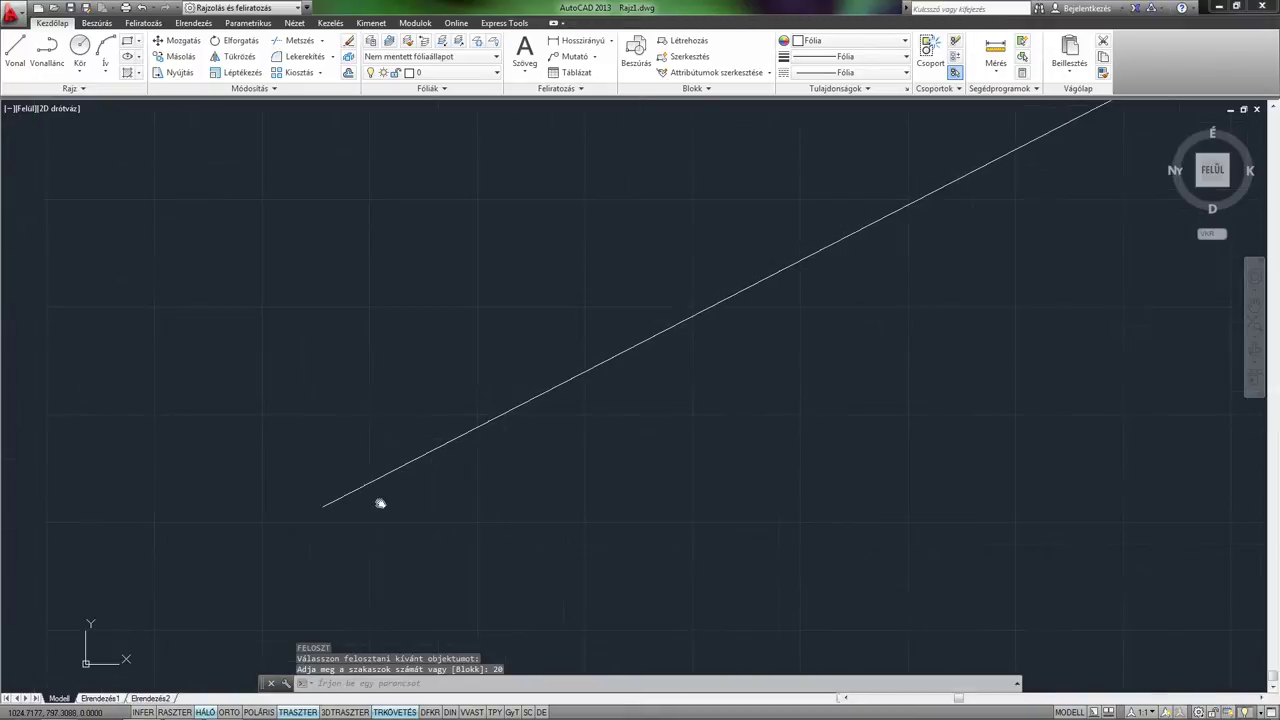
{"action": "scroll", "coordinate": [388, 503], "scroll_direction": "up", "scroll_amount": 1}
{"action": "scroll", "coordinate": [391, 495], "scroll_direction": "up", "scroll_amount": 2}
{"action": "scroll", "coordinate": [391, 494], "scroll_direction": "down", "scroll_amount": 1}
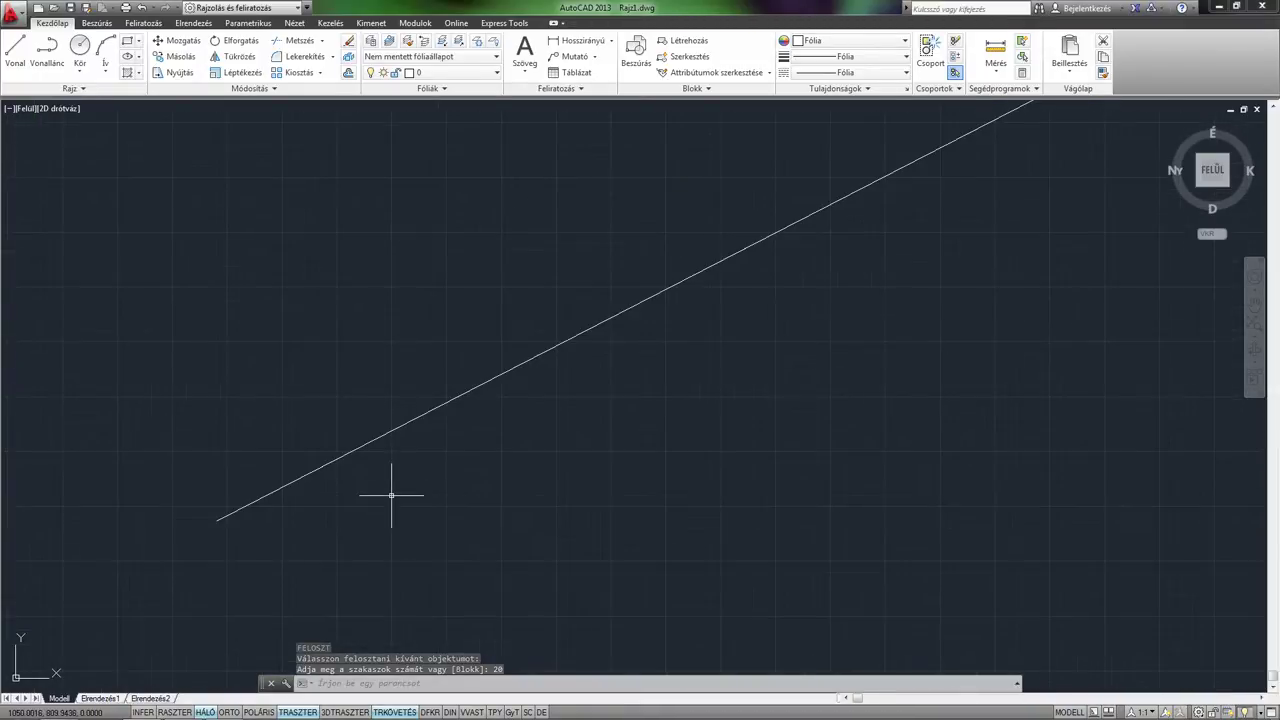
{"action": "scroll", "coordinate": [391, 495], "scroll_direction": "down", "scroll_amount": 3}
{"action": "middle_click_drag", "start_coordinate": [409, 491], "coordinate": [380, 509]}
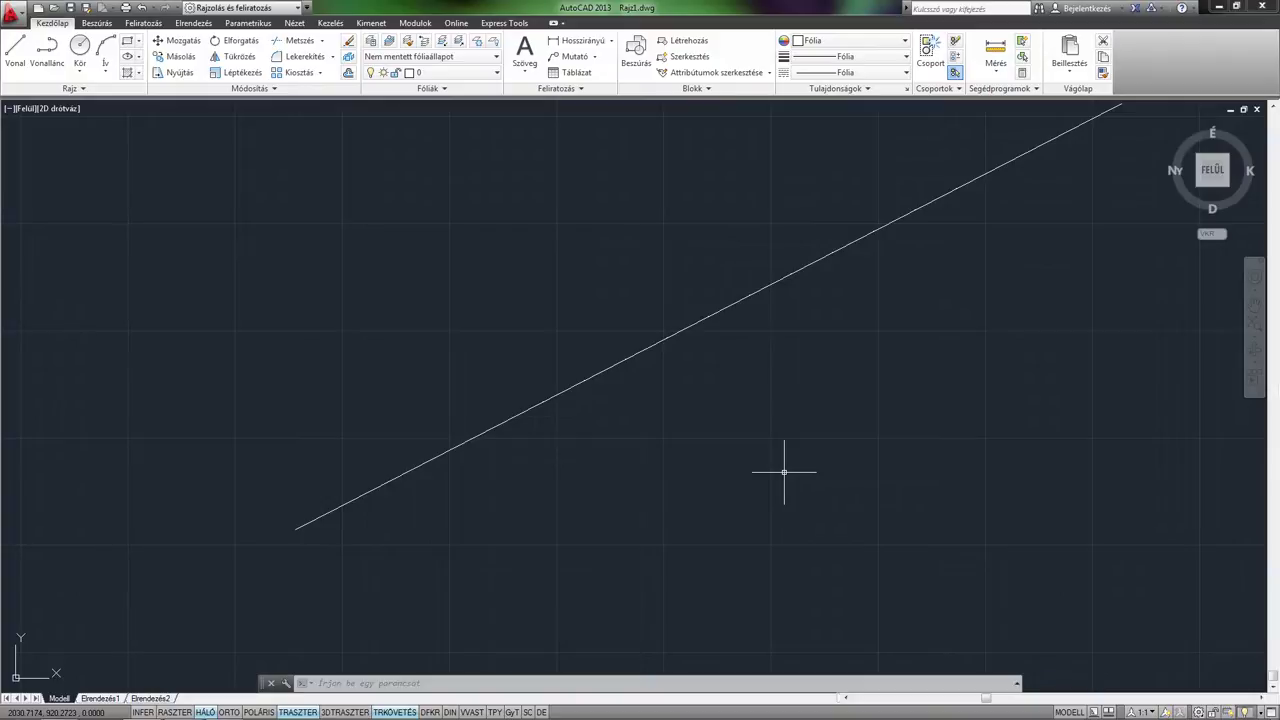
Set the Pontstílus point style to circles so the 19 division markers appear.
{"action": "left_click", "coordinate": [1034, 89]}
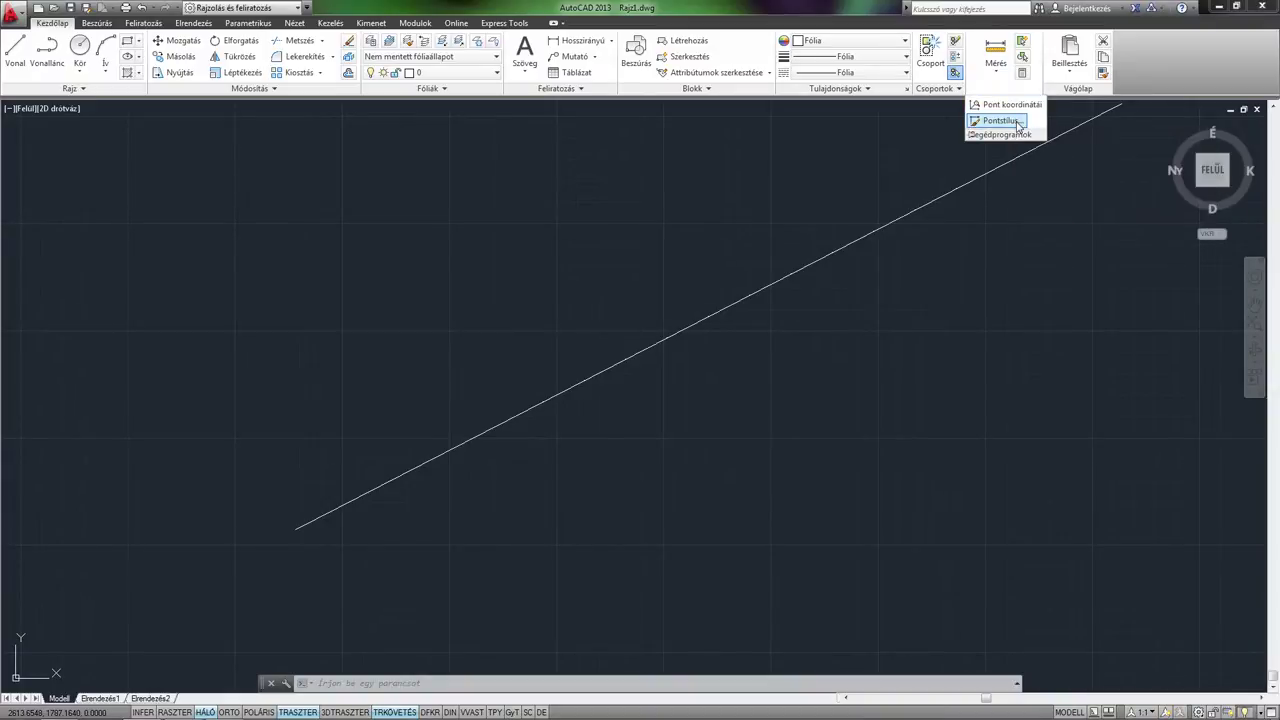
{"action": "left_click", "coordinate": [1000, 120]}
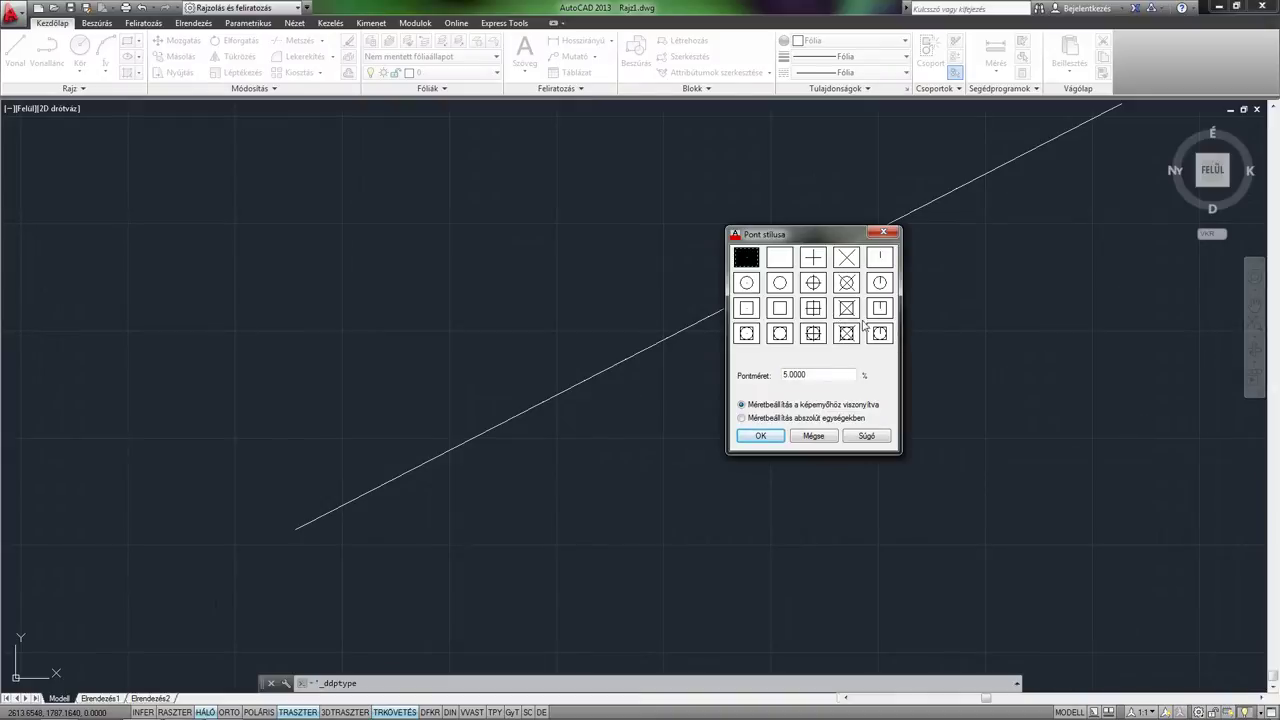
{"action": "left_click", "coordinate": [748, 285]}
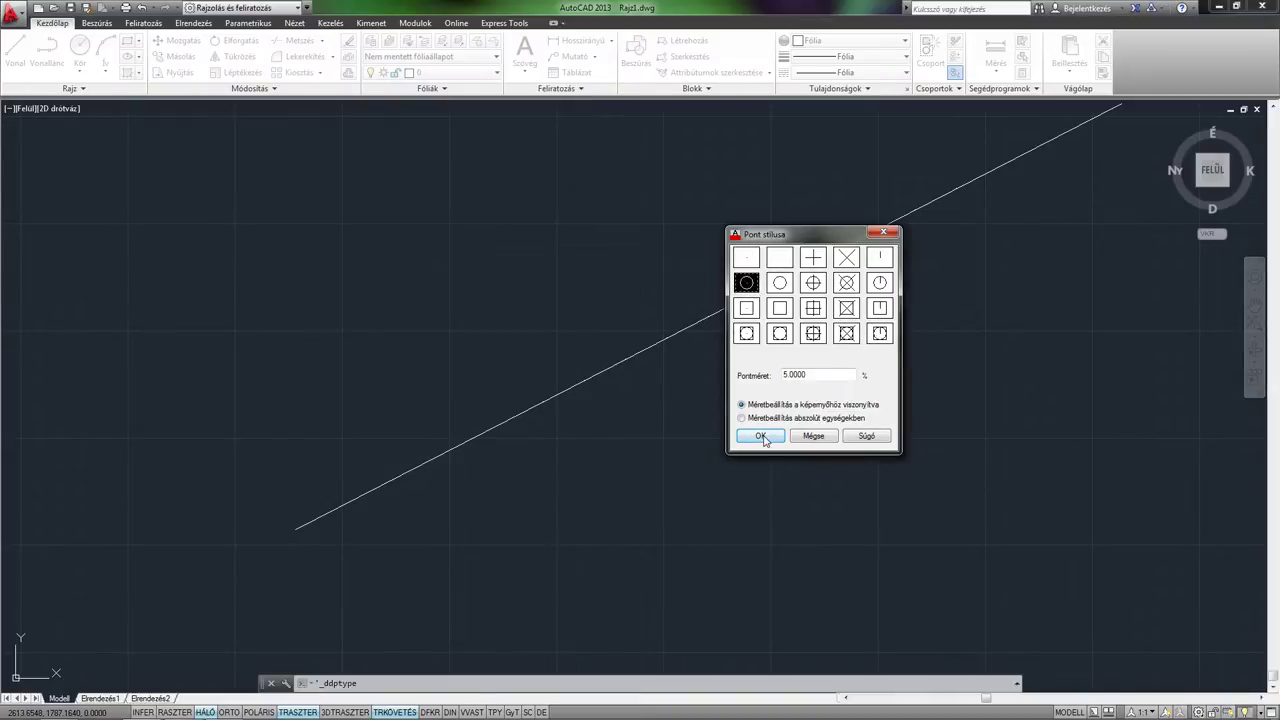
{"action": "left_click", "coordinate": [764, 439]}
{"action": "middle_click_drag", "start_coordinate": [861, 291], "coordinate": [776, 341]}
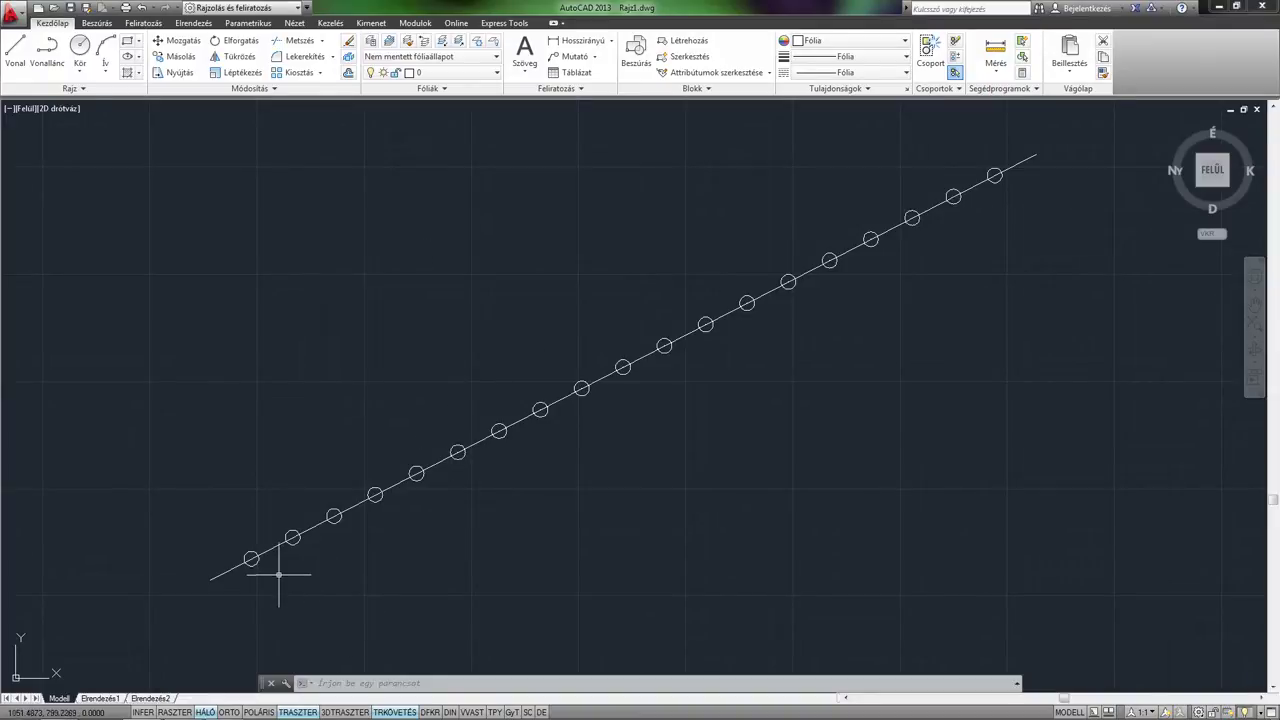
{"action": "left_click", "coordinate": [252, 559]}
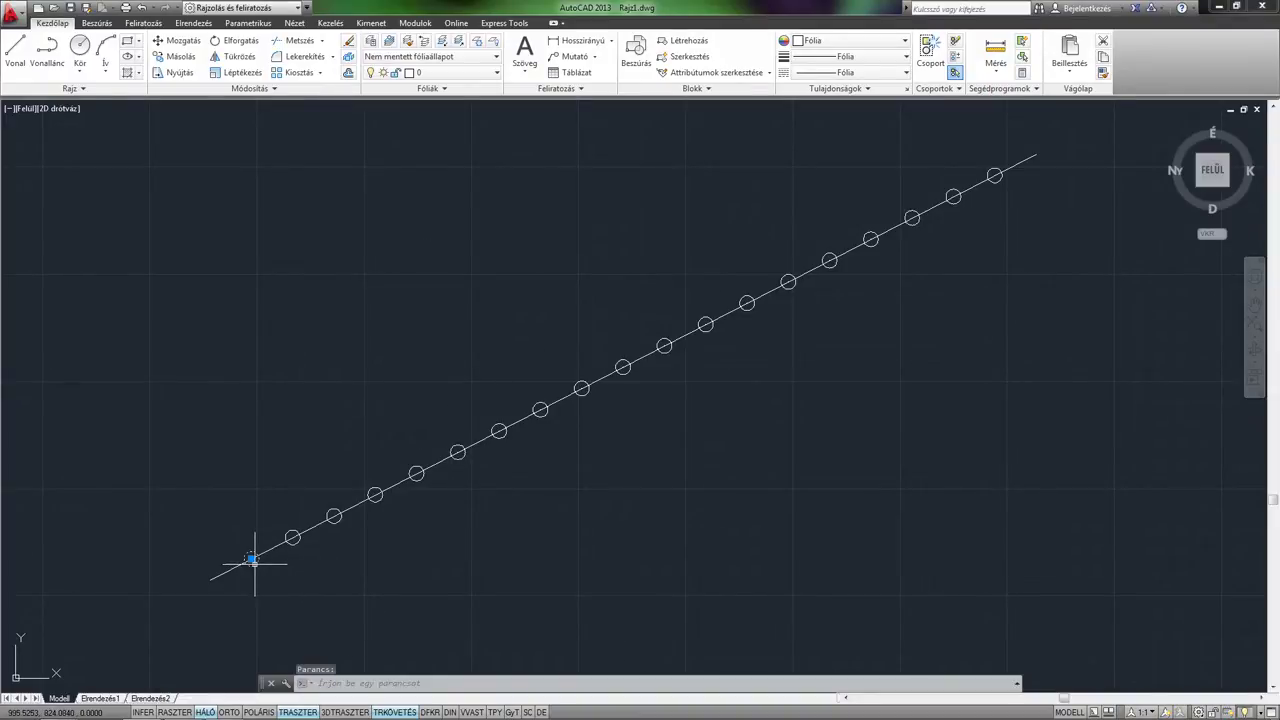
{"action": "right_click", "coordinate": [252, 560]}
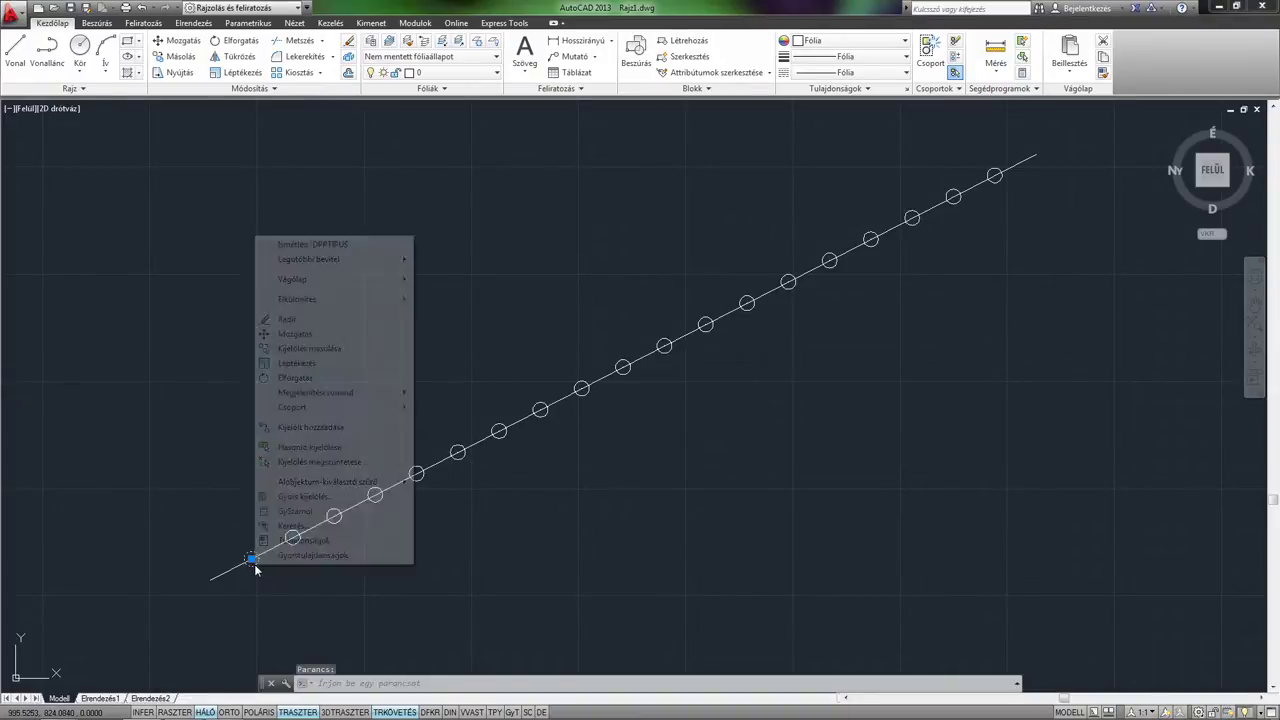
{"action": "left_click", "coordinate": [318, 555]}
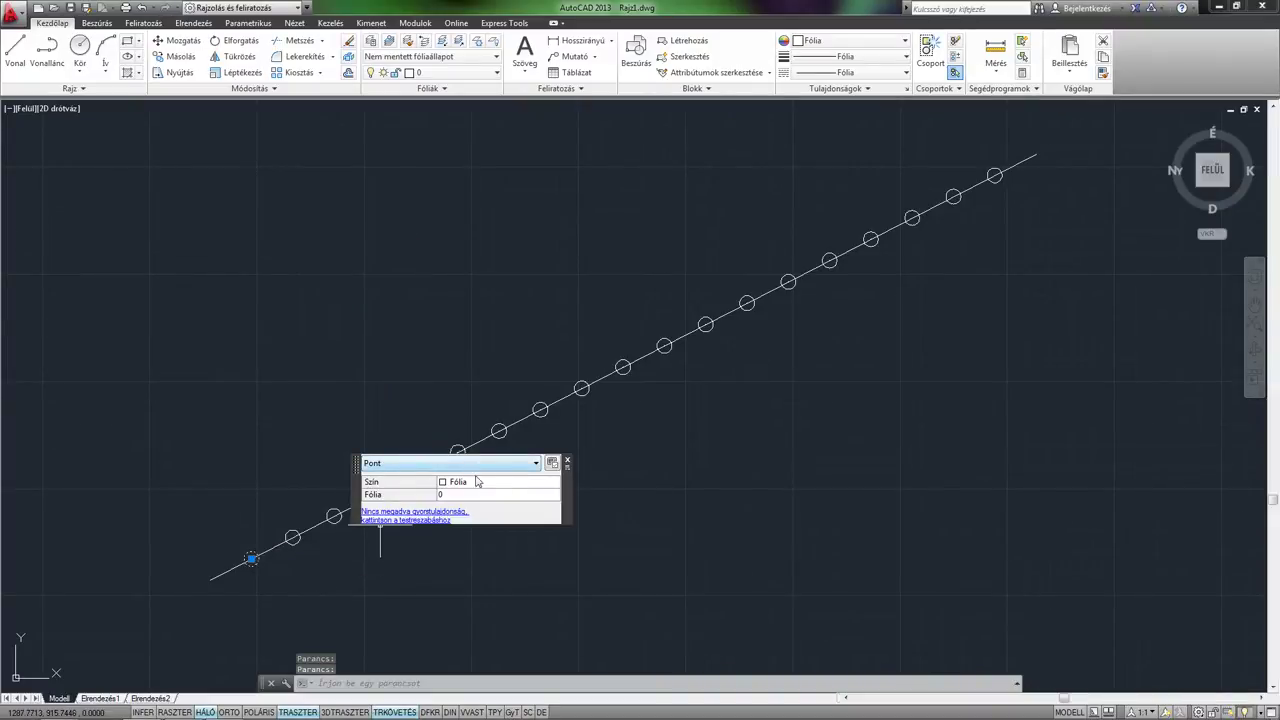
{"action": "left_click", "coordinate": [567, 463]}
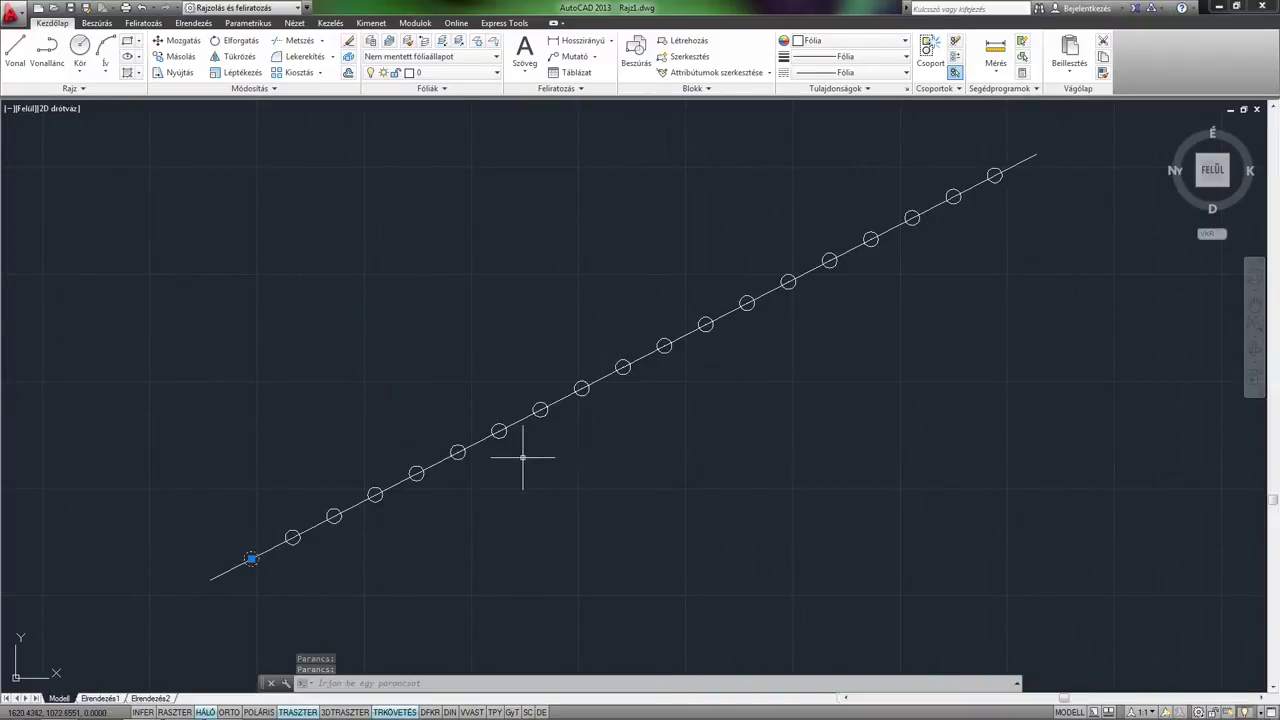
{"action": "key", "text": "Escape"}
{"action": "scroll", "coordinate": [594, 451], "scroll_direction": "down", "scroll_amount": 2}
{"action": "mouse_move", "coordinate": [594, 451]}
{"action": "middle_mouse_down"}
{"action": "mouse_move", "coordinate": [447, 463]}
{"action": "mouse_move", "coordinate": [485, 463]}
{"action": "middle_mouse_up"}
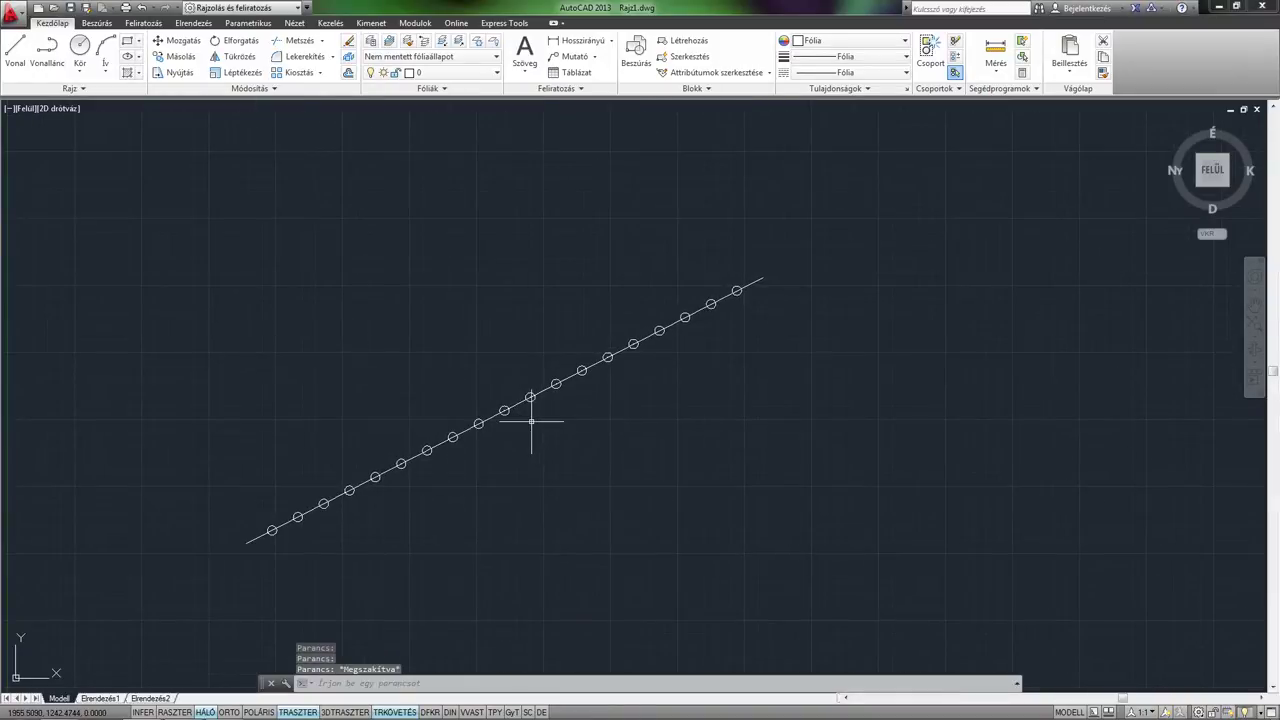
{"action": "left_click", "coordinate": [526, 400]}
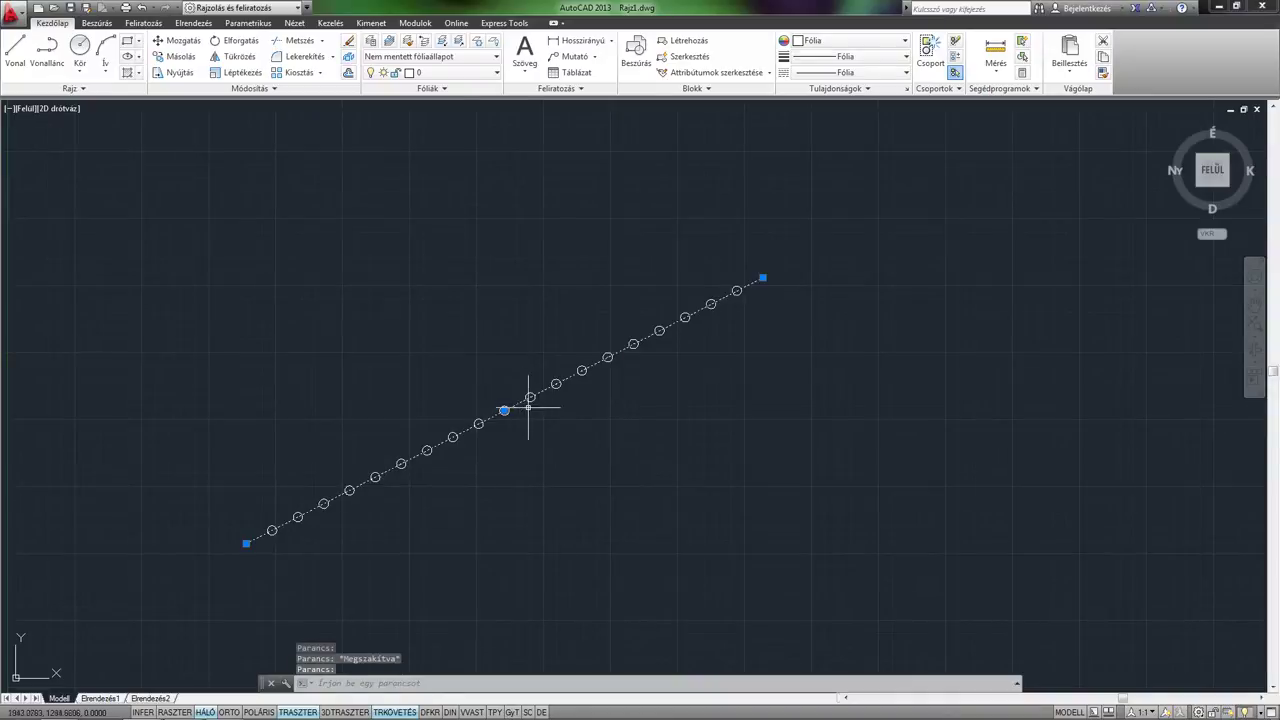
{"action": "key", "text": "Delete"}
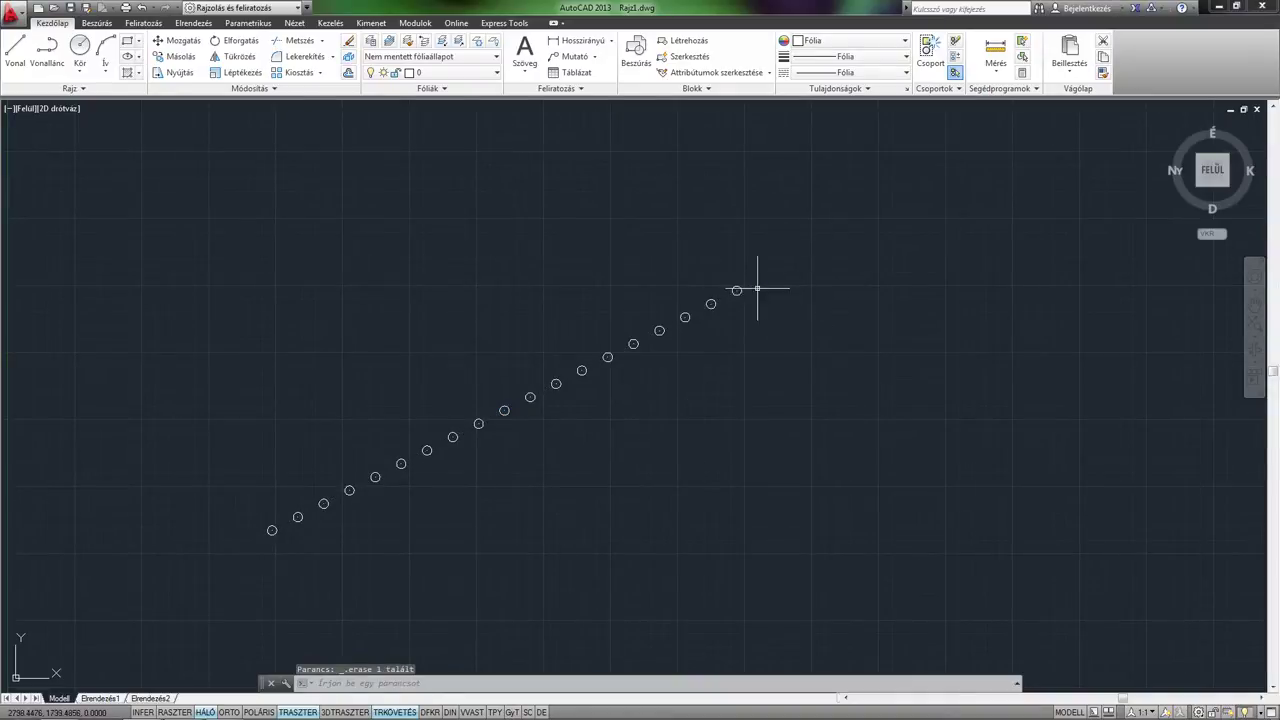
{"action": "left_click", "coordinate": [143, 8]}
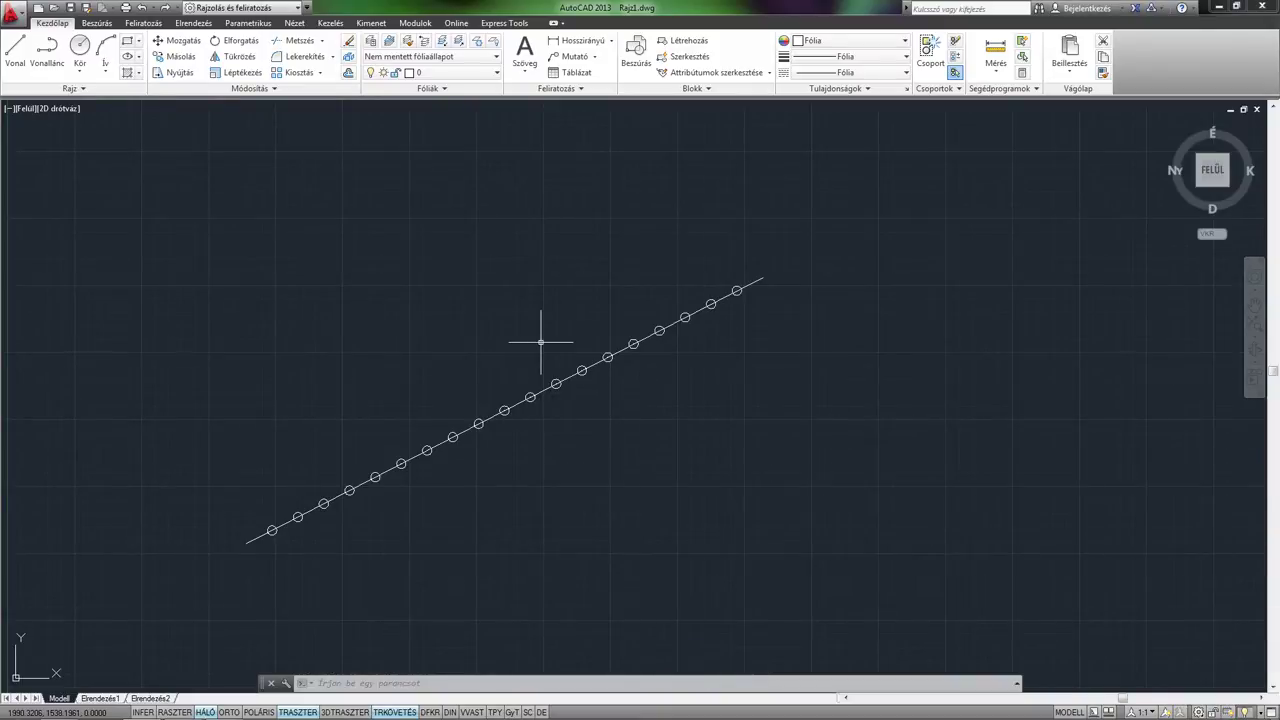
{"action": "middle_click_drag", "start_coordinate": [623, 423], "coordinate": [649, 381]}
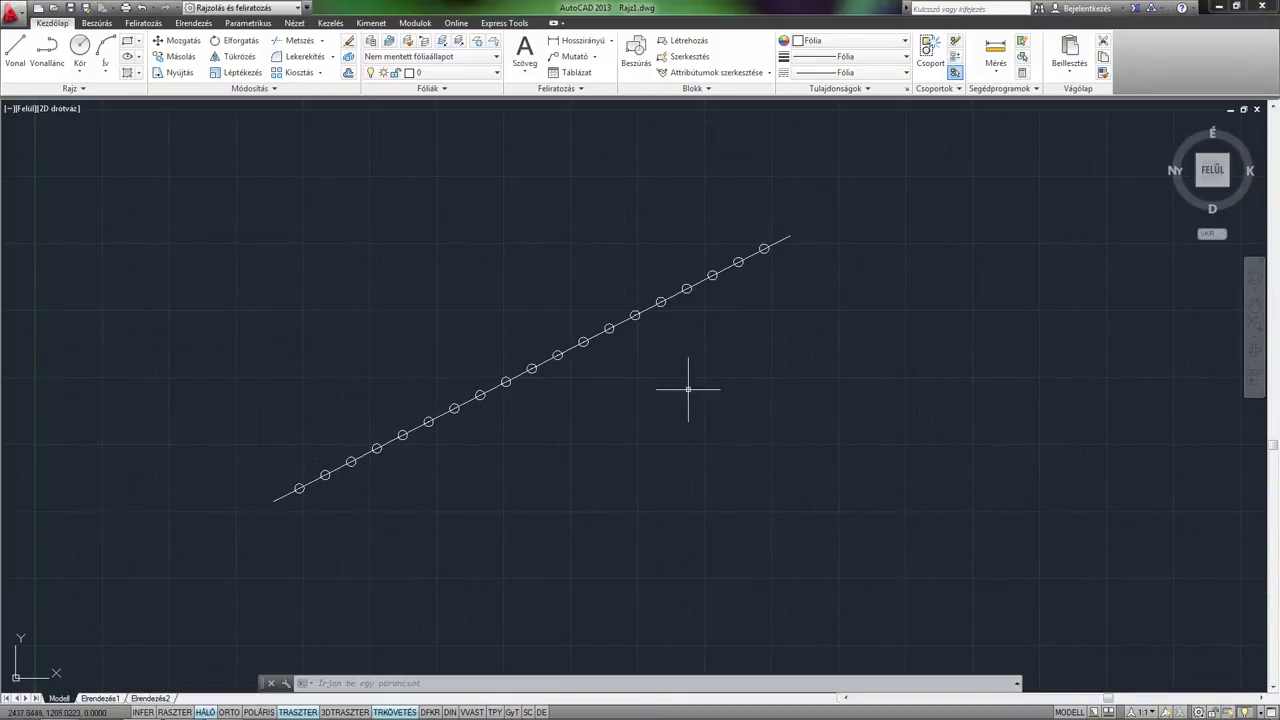
Turn on Pont (Node) object snap in the snap settings.
{"action": "left_click", "coordinate": [16, 50]}
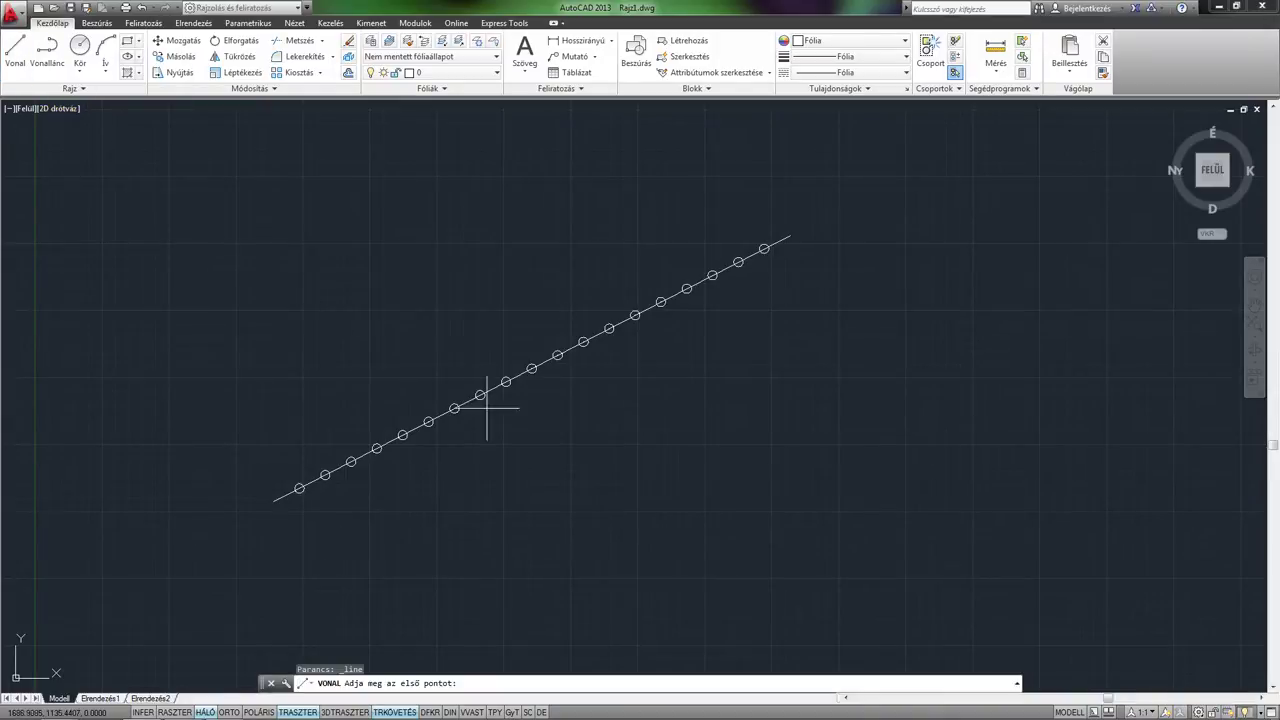
{"action": "left_click", "coordinate": [651, 492]}
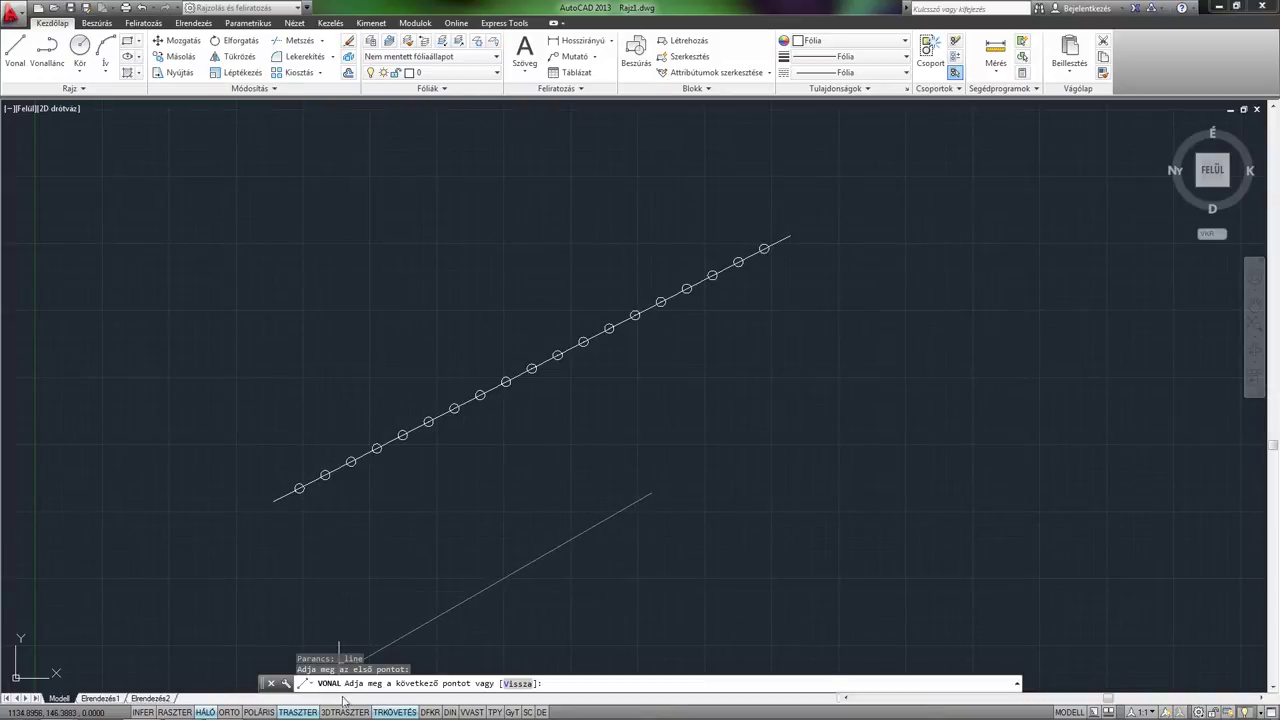
{"action": "right_click", "coordinate": [313, 712]}
{"action": "left_click", "coordinate": [355, 685]}
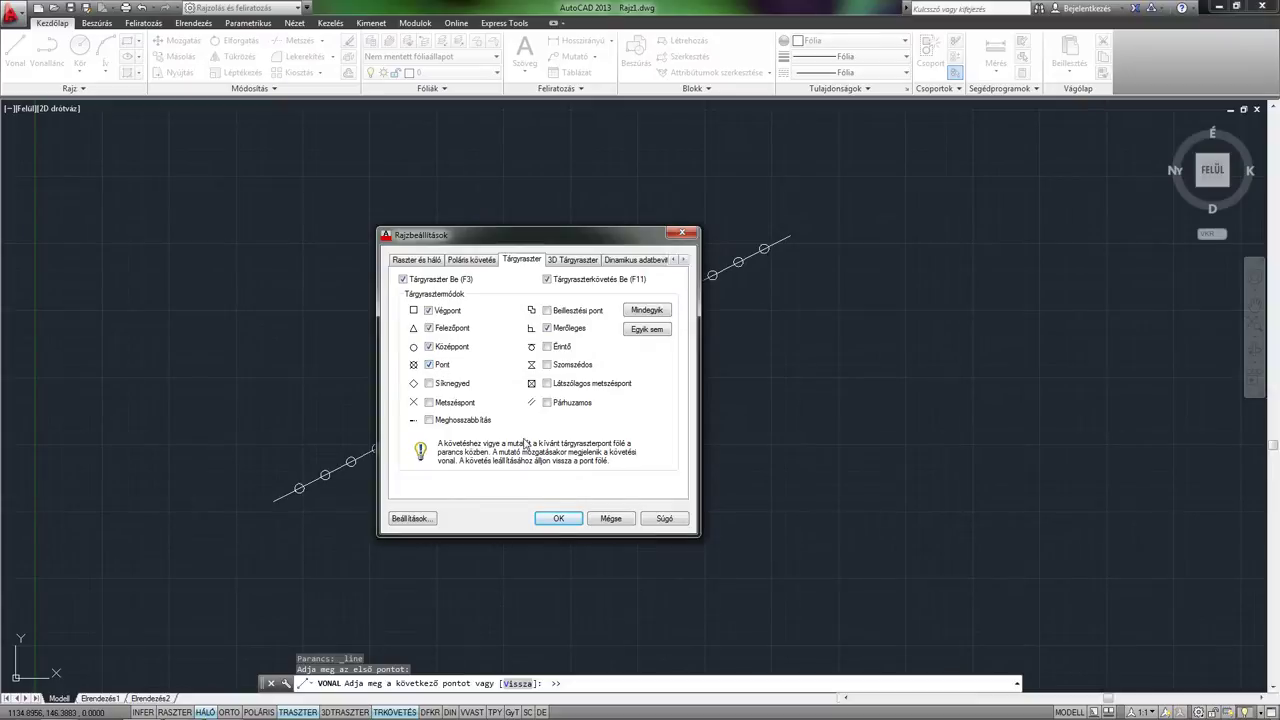
{"action": "left_click", "coordinate": [563, 520]}
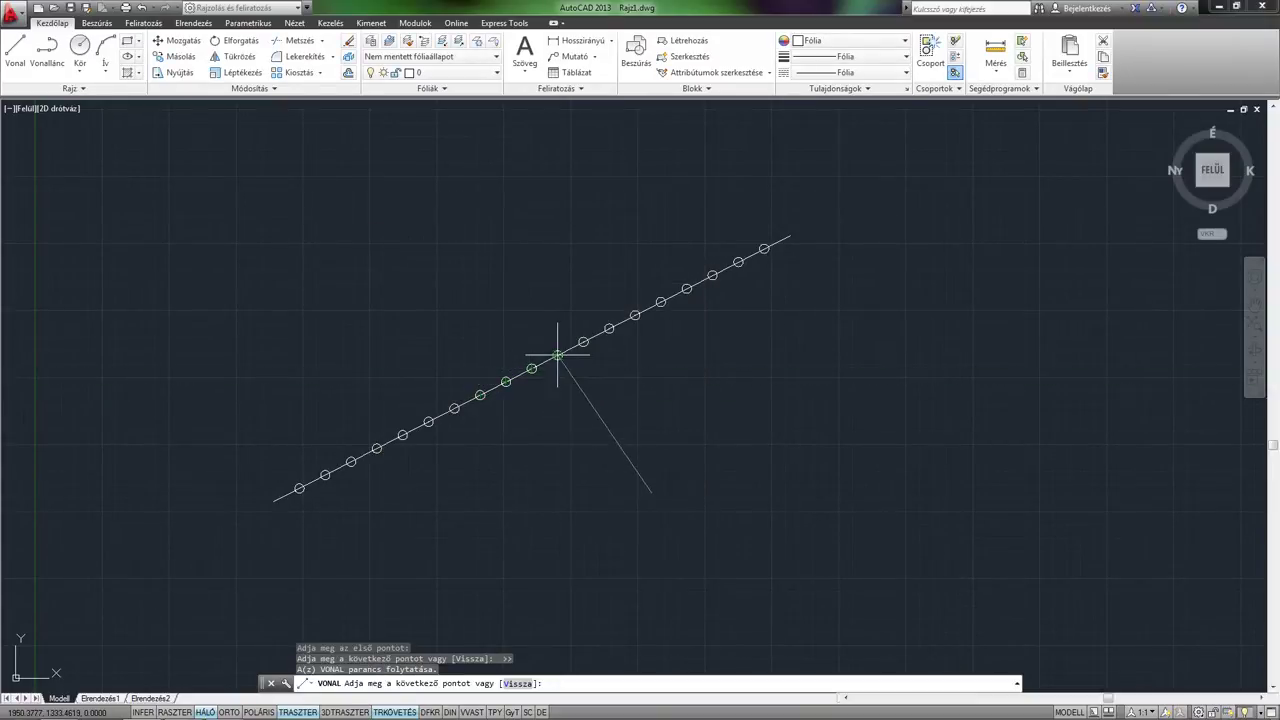
{"action": "scroll", "coordinate": [583, 340], "scroll_direction": "up", "scroll_amount": 3}
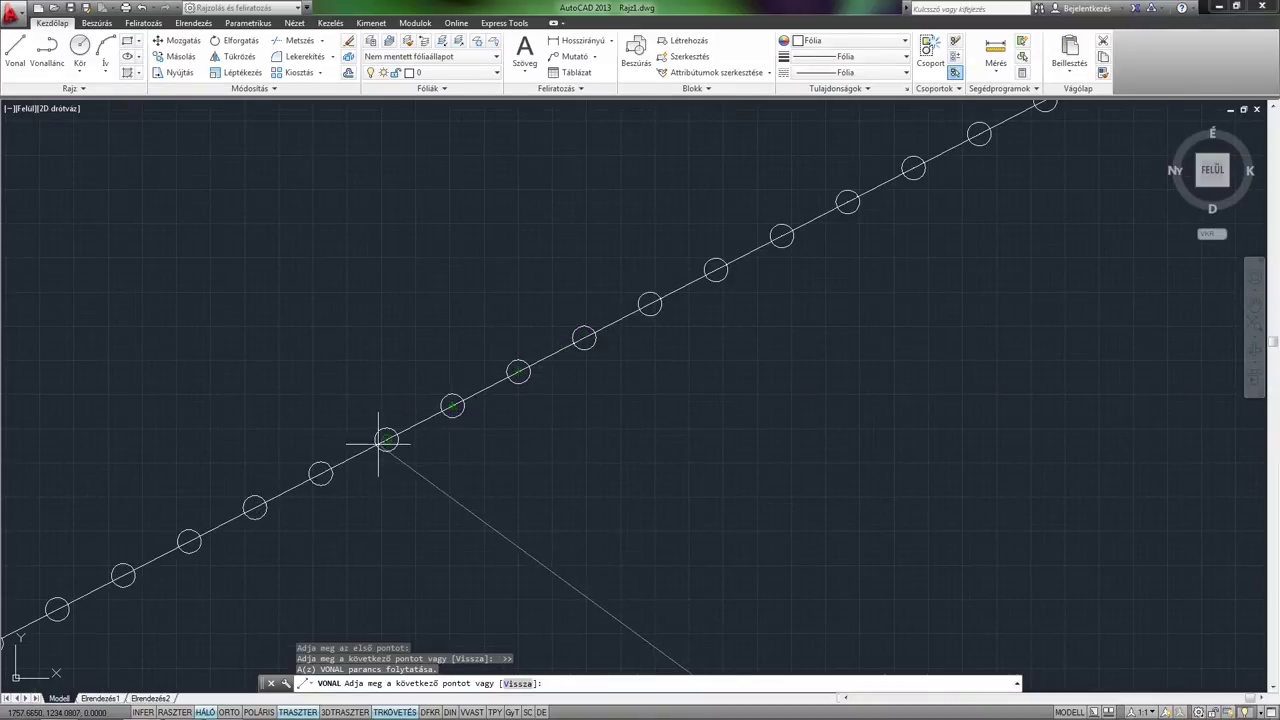
{"action": "scroll", "coordinate": [386, 439], "scroll_direction": "down", "scroll_amount": 3}
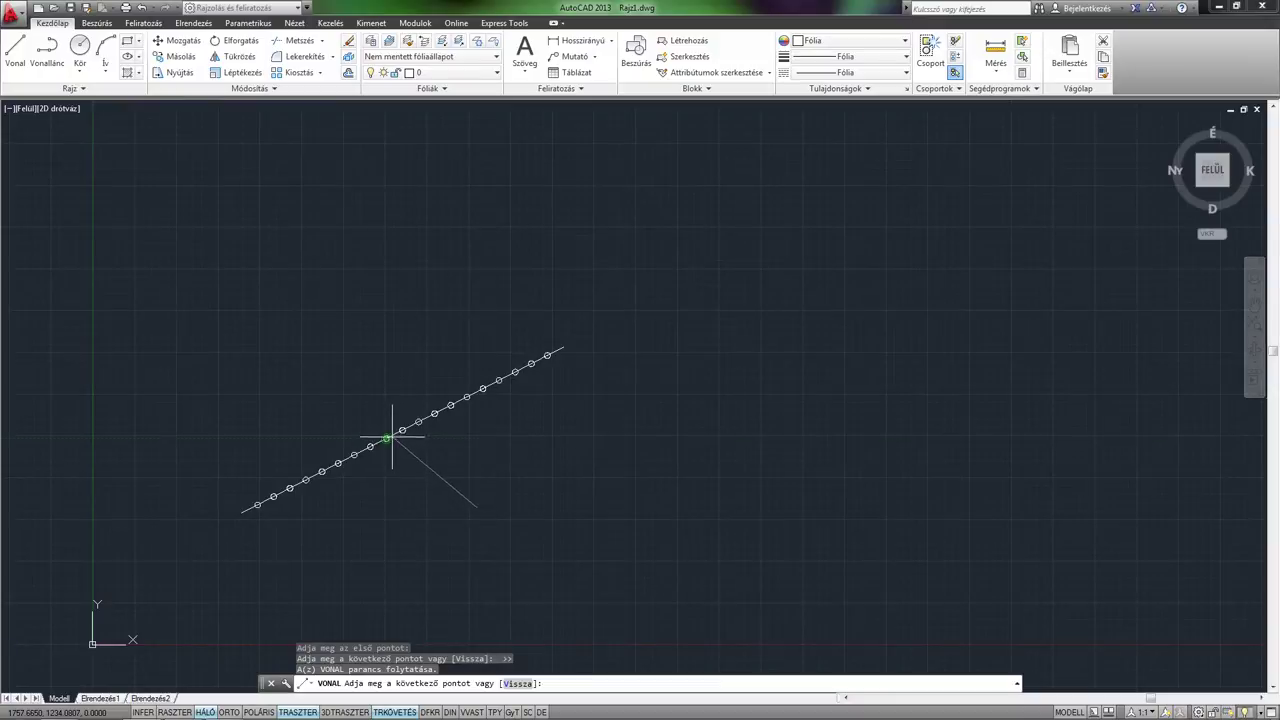
Erase the divided line and its markers with a crossing selection.
{"action": "key", "text": "Escape"}
{"action": "left_click", "coordinate": [647, 541]}
{"action": "left_click", "coordinate": [191, 323]}
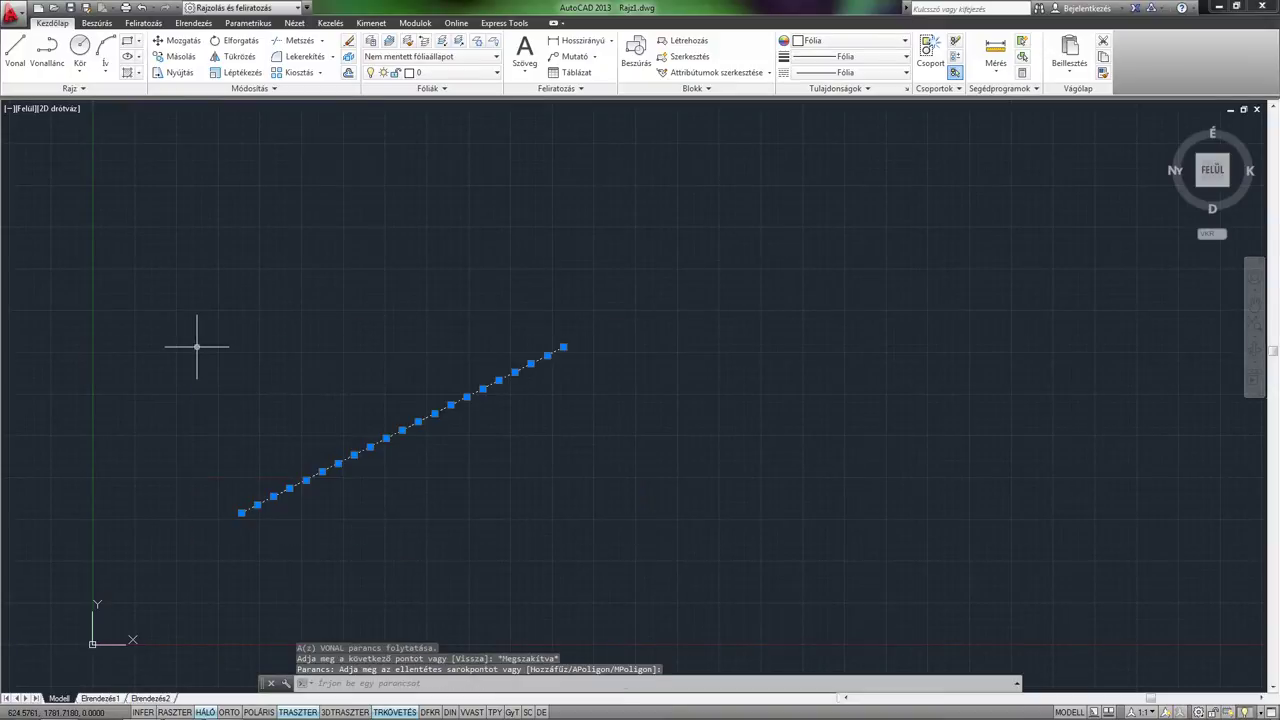
{"action": "key", "text": "Delete"}
Draw a new sloping line across the drawing.
{"action": "left_click", "coordinate": [16, 55]}
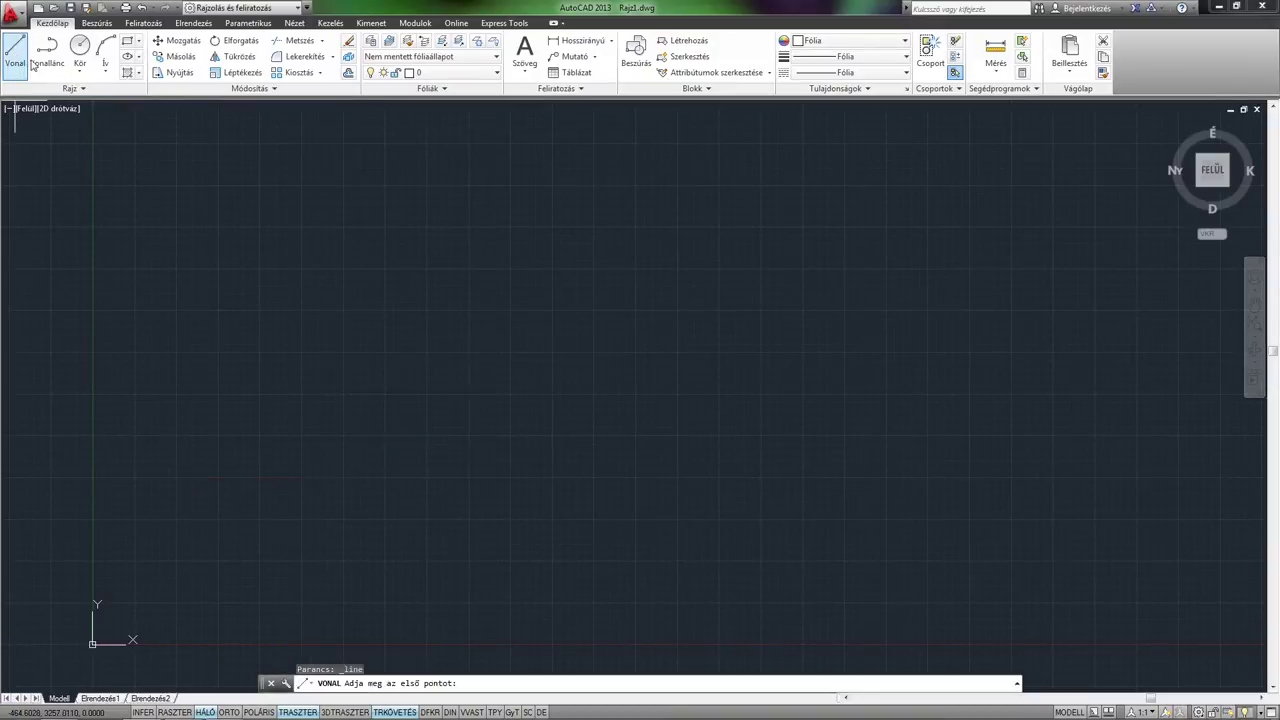
{"action": "left_click", "coordinate": [328, 461]}
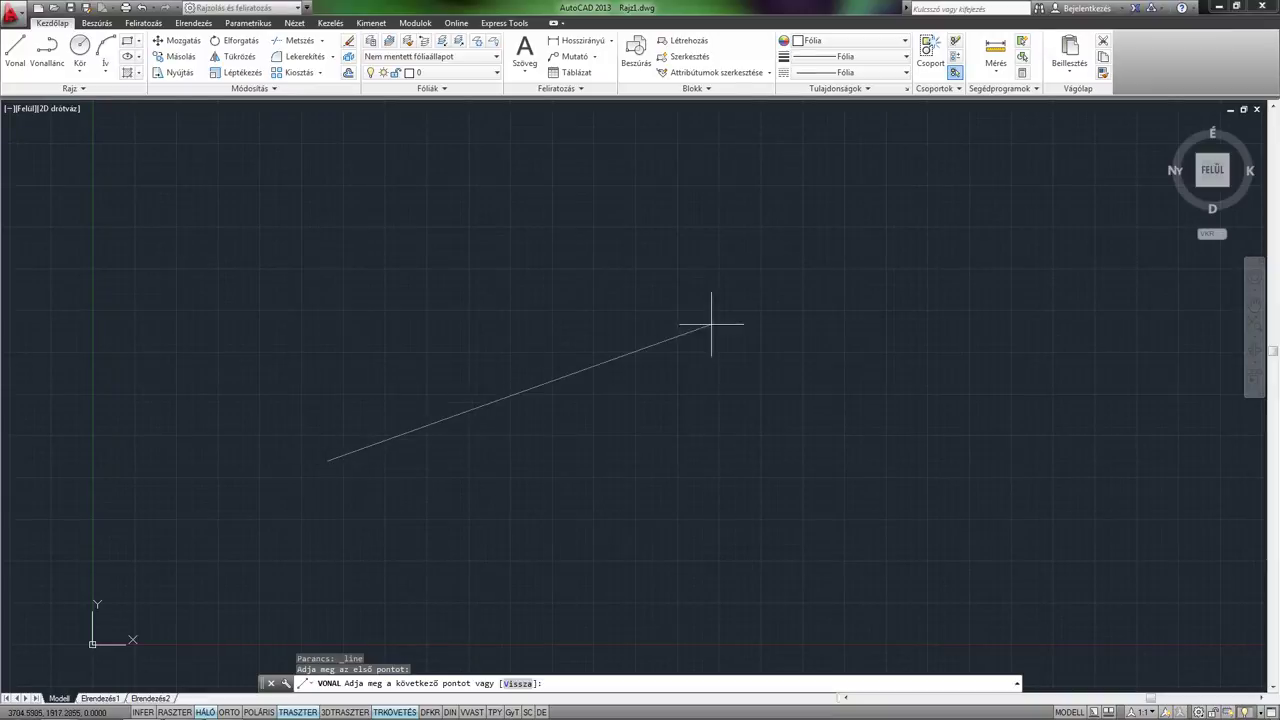
{"action": "left_click", "coordinate": [745, 292]}
{"action": "key", "text": "Escape"}
{"action": "middle_click_drag", "start_coordinate": [595, 352], "coordinate": [657, 357]}
{"action": "scroll", "coordinate": [620, 370], "scroll_direction": "up", "scroll_amount": 2}
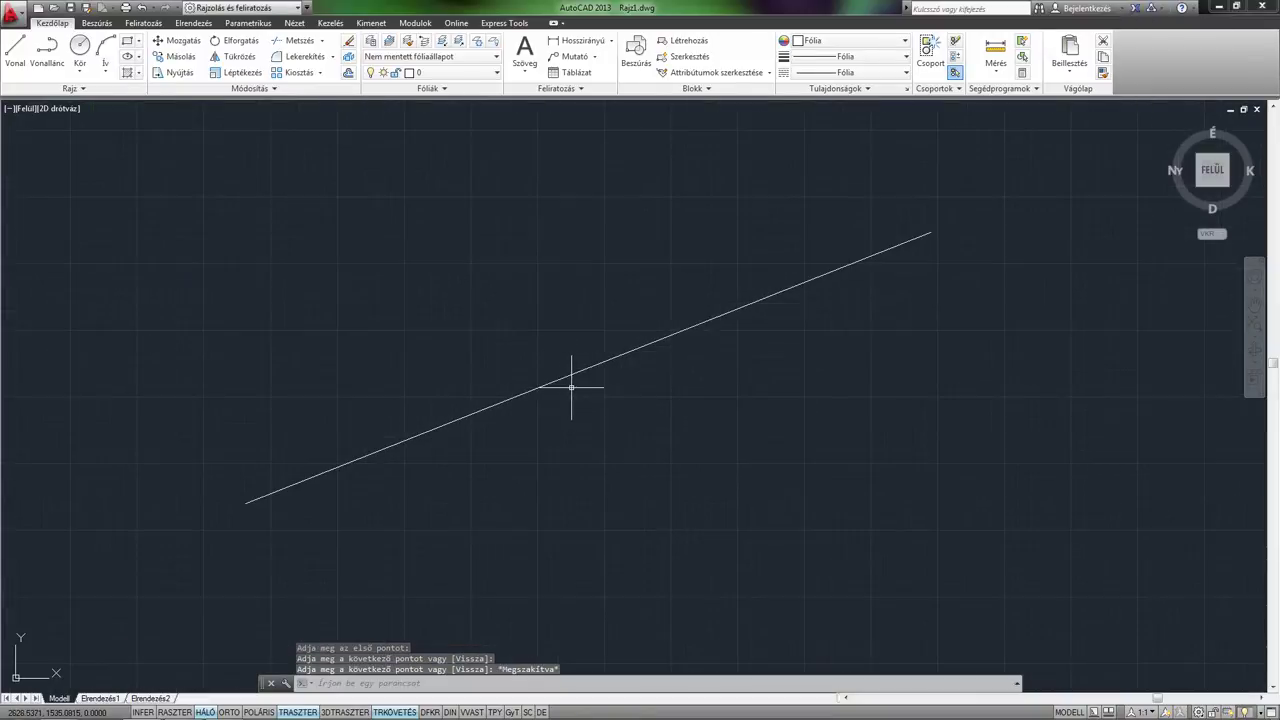
{"action": "scroll", "coordinate": [574, 380], "scroll_direction": "down", "scroll_amount": 2}
Measure the line end to end with TÁVS: 2763.2095 units at 22°.
{"action": "type", "text": "távs"}
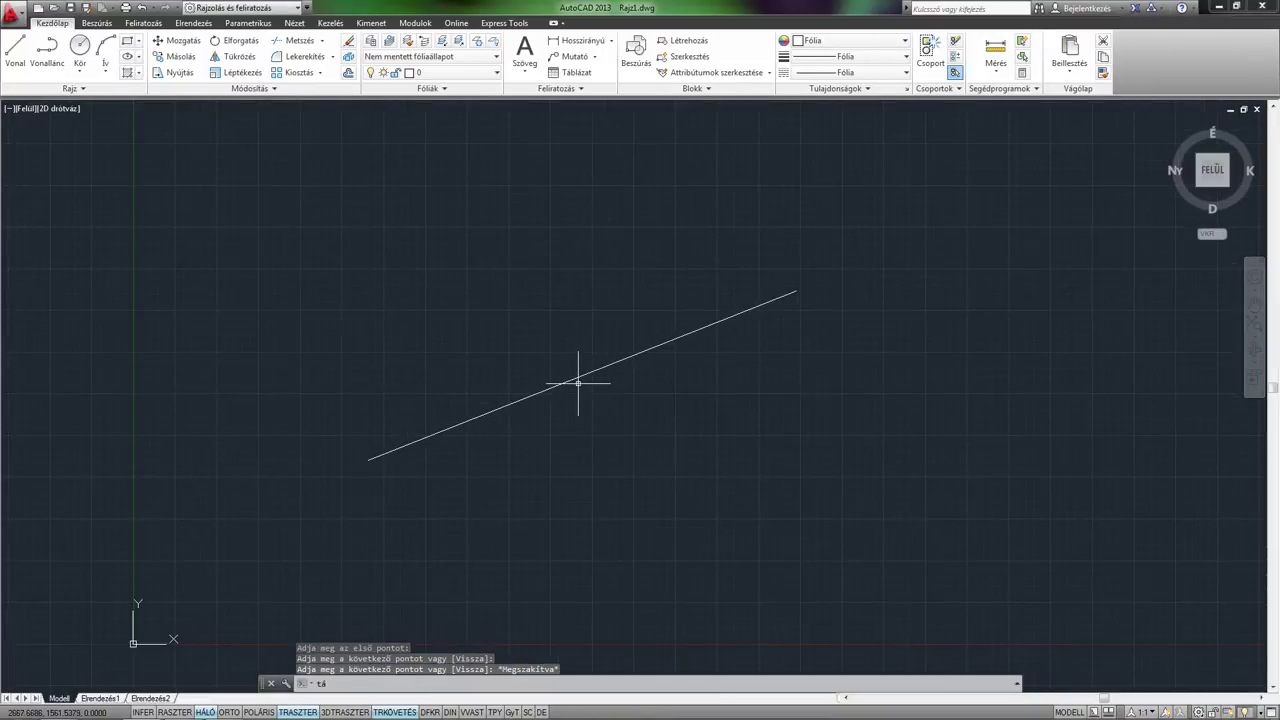
{"action": "key", "text": "Return"}
{"action": "left_click", "coordinate": [364, 461]}
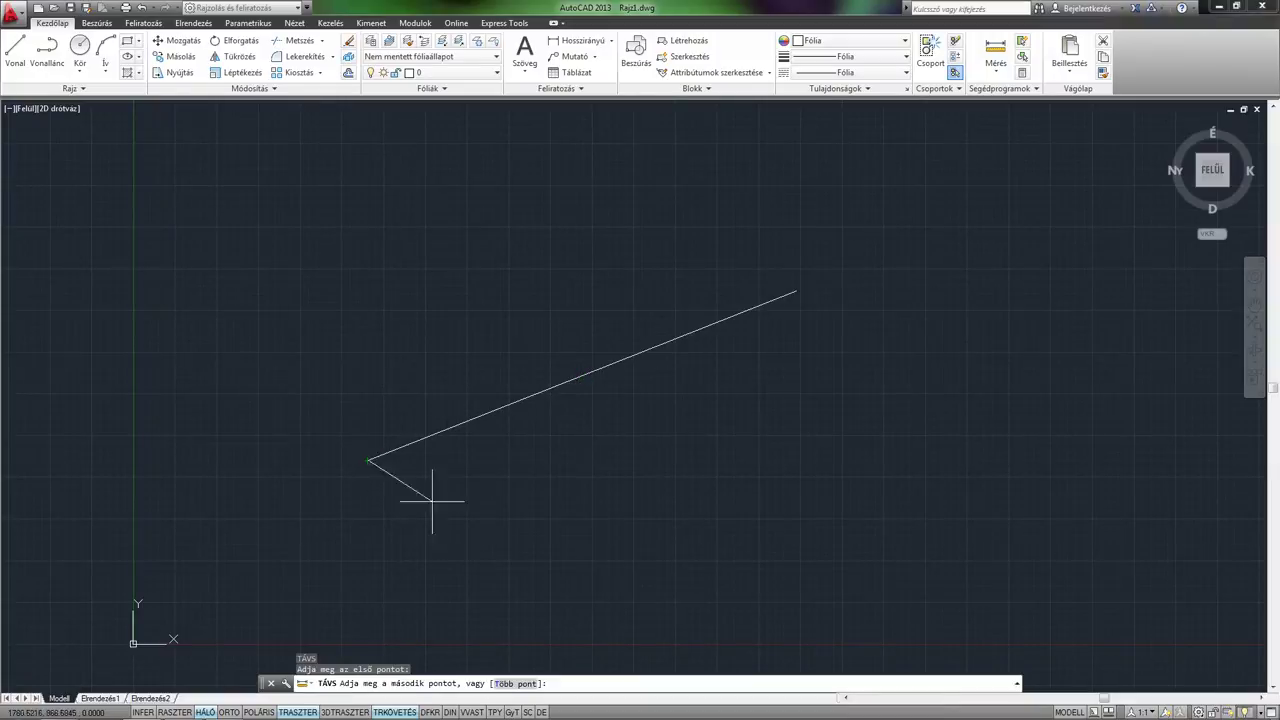
{"action": "left_click", "coordinate": [796, 291]}
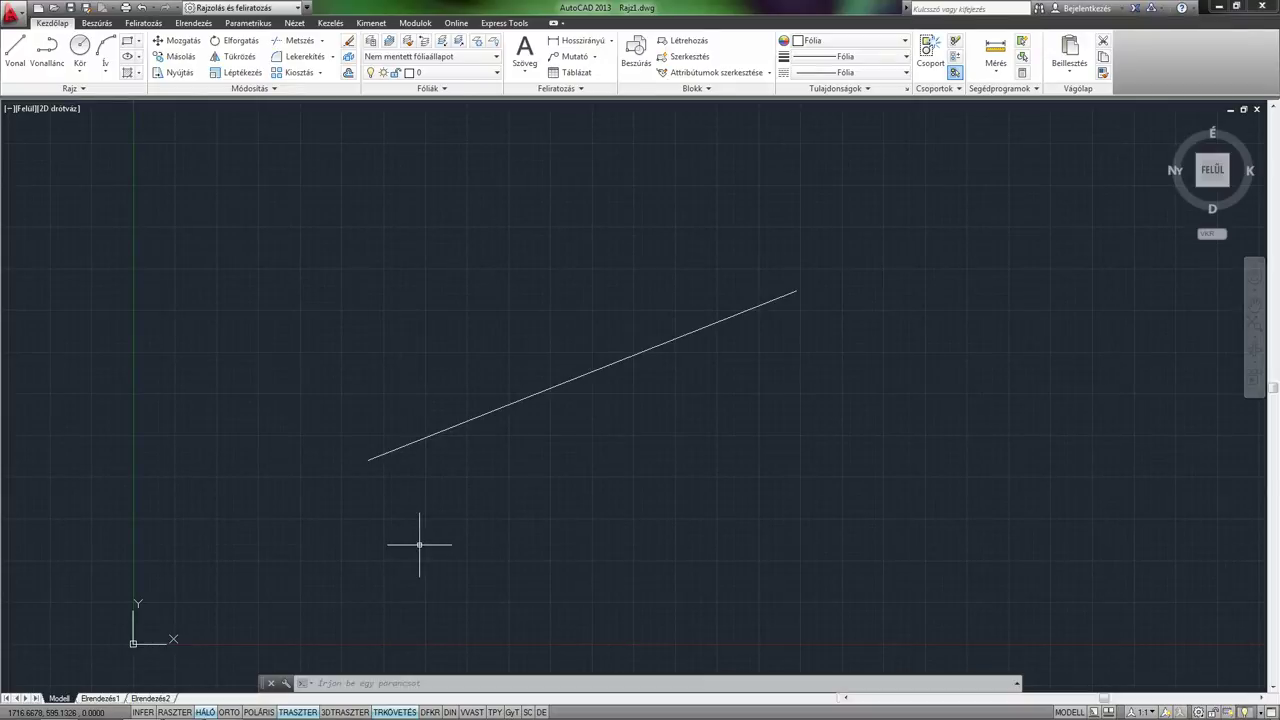
Launch Beosztás (MEASURE) from the expanded Rajz panel.
{"action": "left_click", "coordinate": [99, 90]}
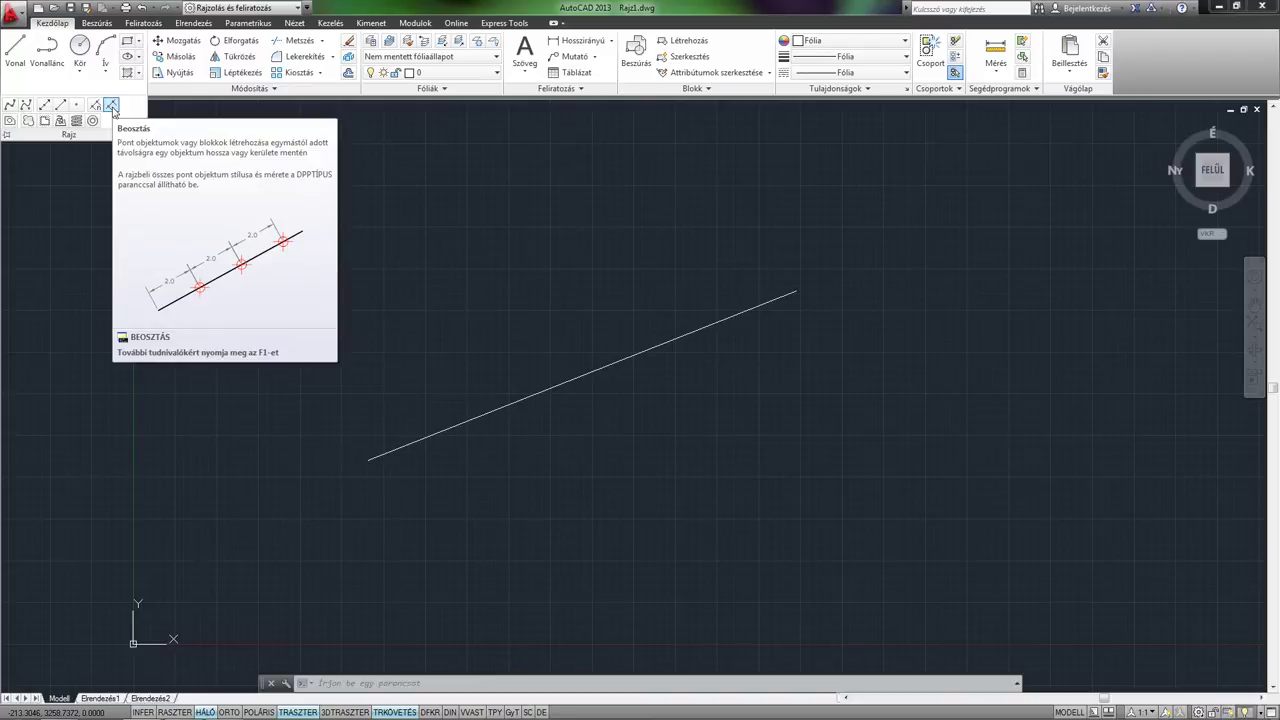
{"action": "left_click", "coordinate": [111, 105]}
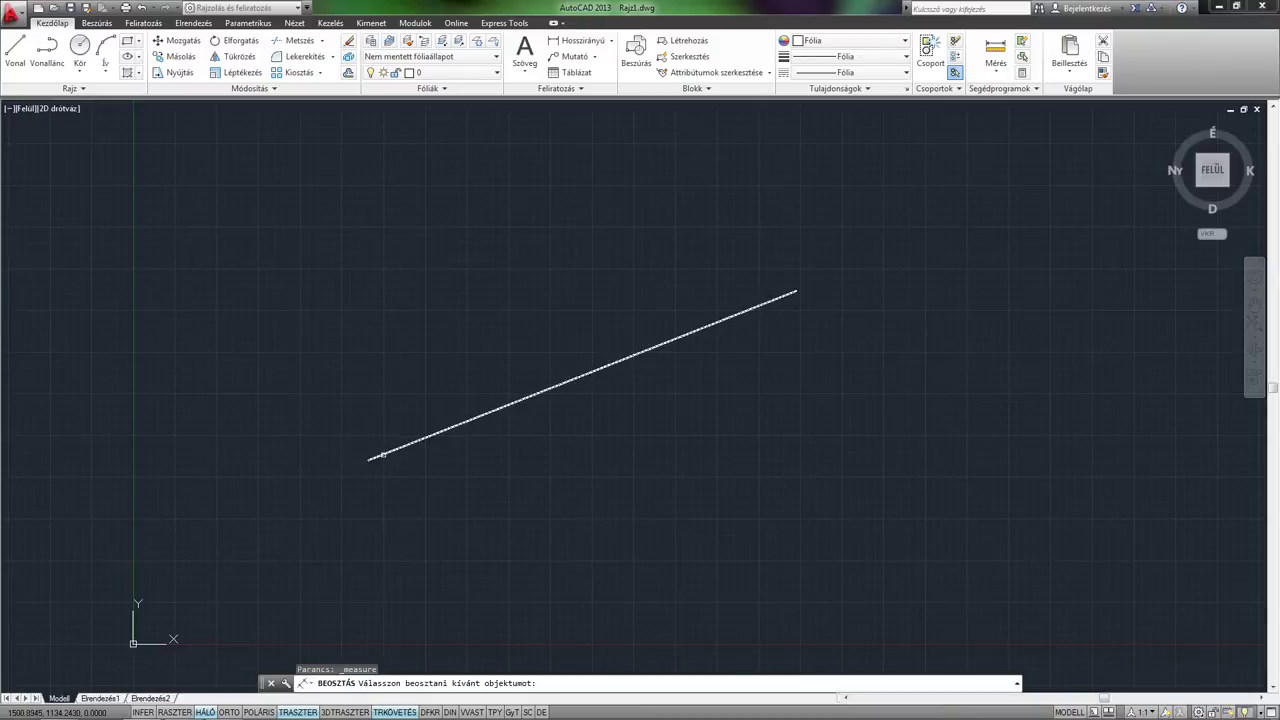
Place 13 circle markers along the line, spaced every 200 units.
{"action": "left_click", "coordinate": [382, 455]}
{"action": "type", "text": "200"}
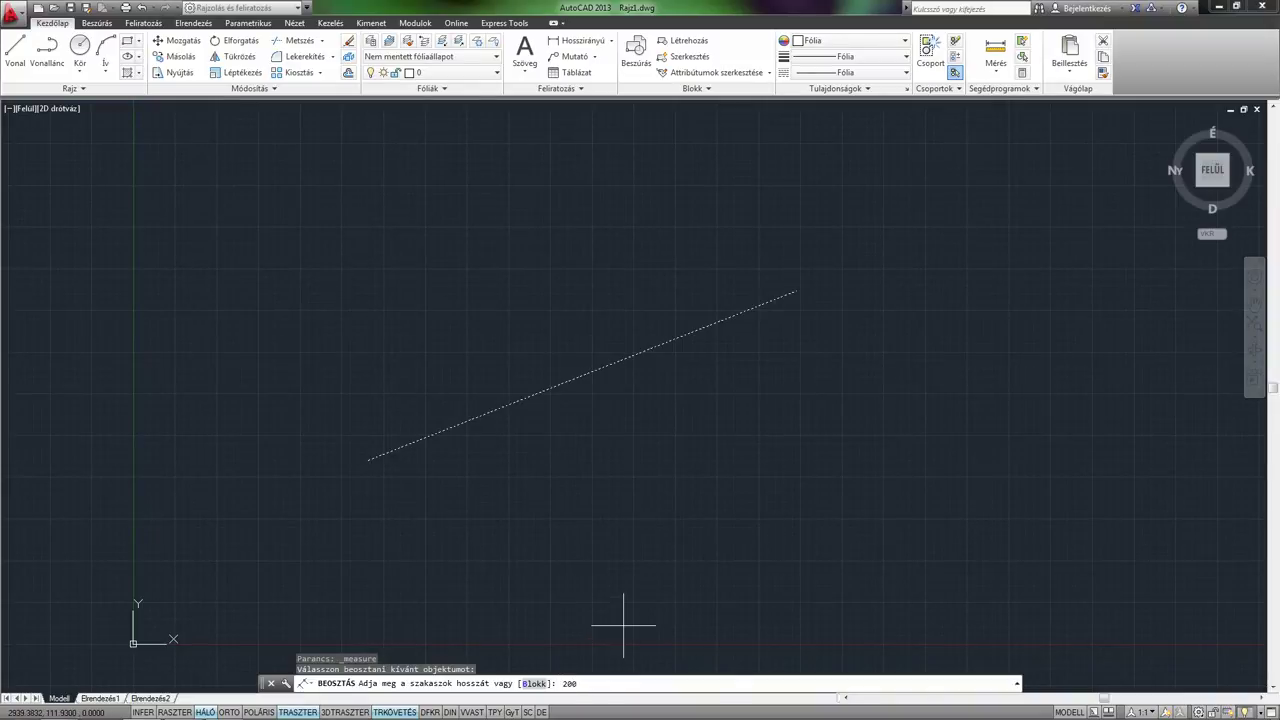
{"action": "key", "text": "Return"}
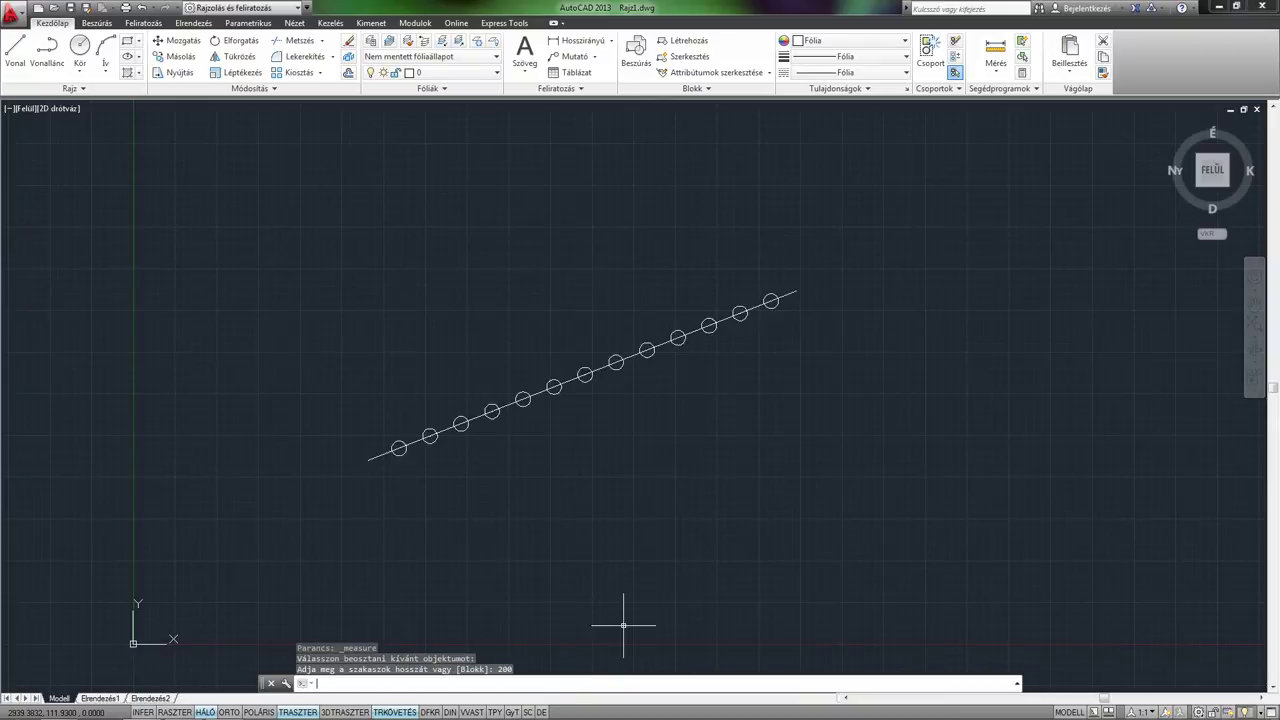
{"action": "scroll", "coordinate": [400, 470], "scroll_direction": "up", "scroll_amount": 2}
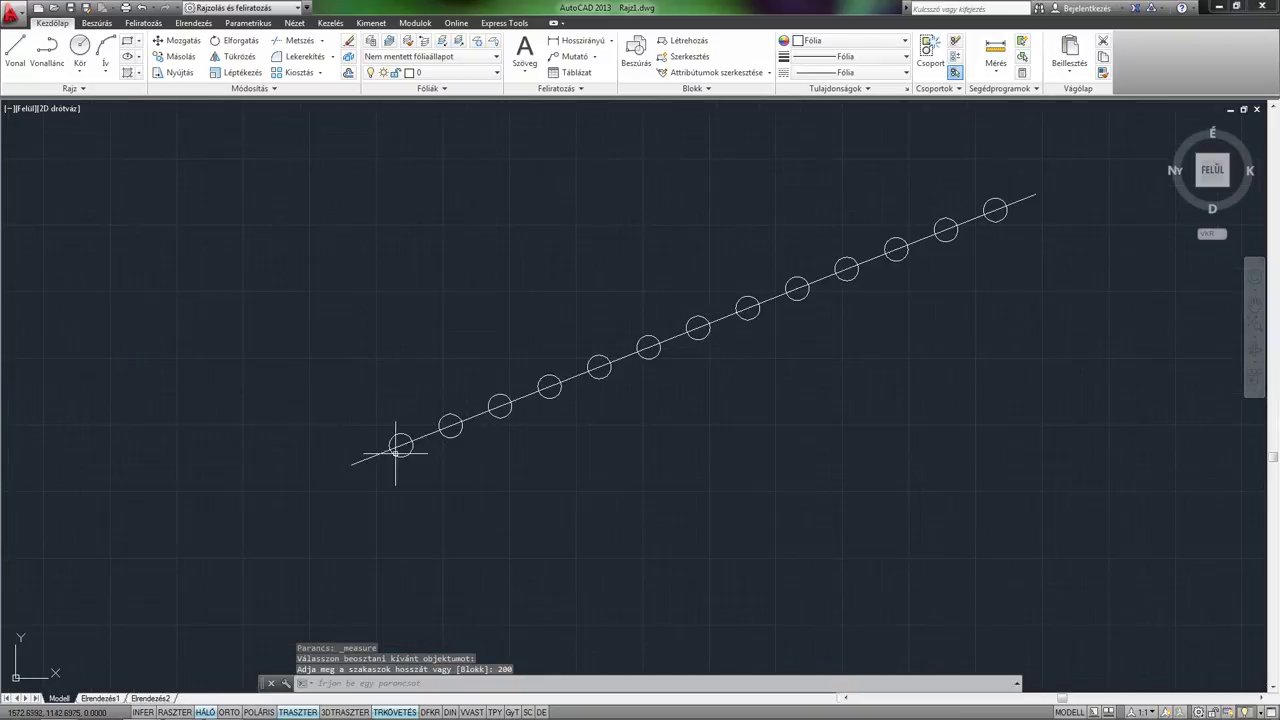
{"action": "middle_click_drag", "start_coordinate": [395, 445], "coordinate": [400, 493]}
{"action": "type", "text": "távs"}
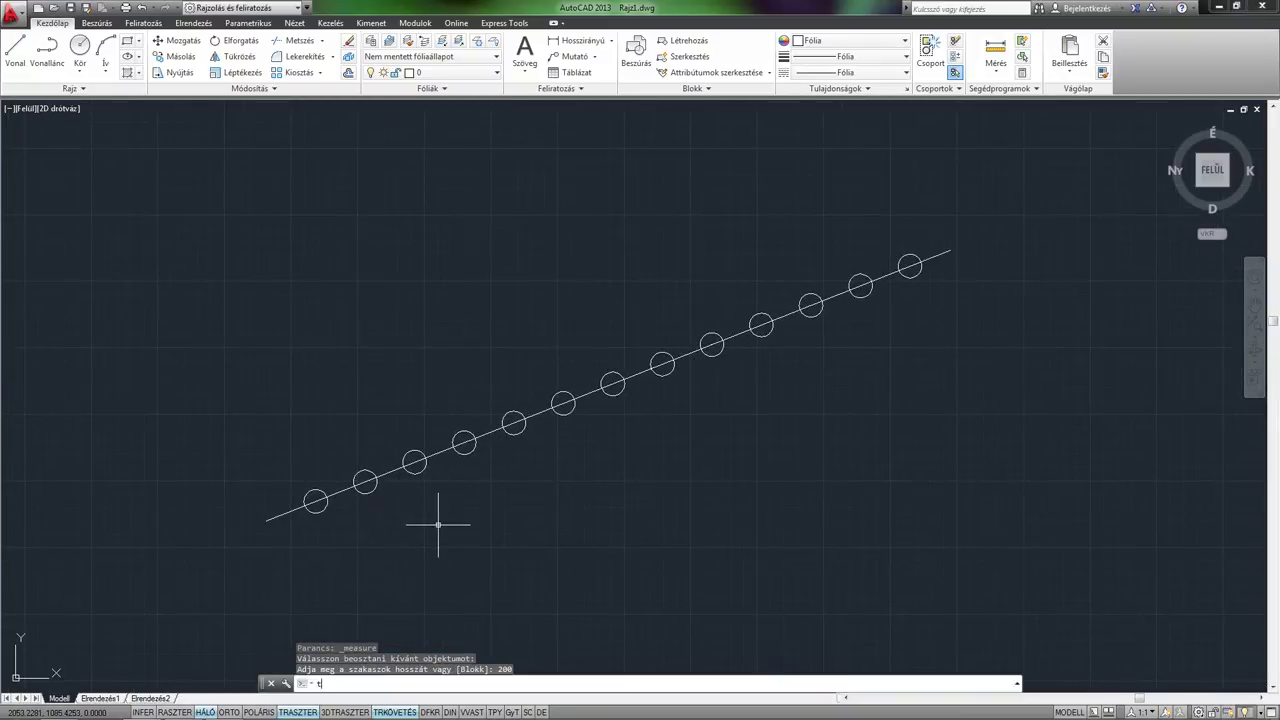
{"action": "key", "text": "Return"}
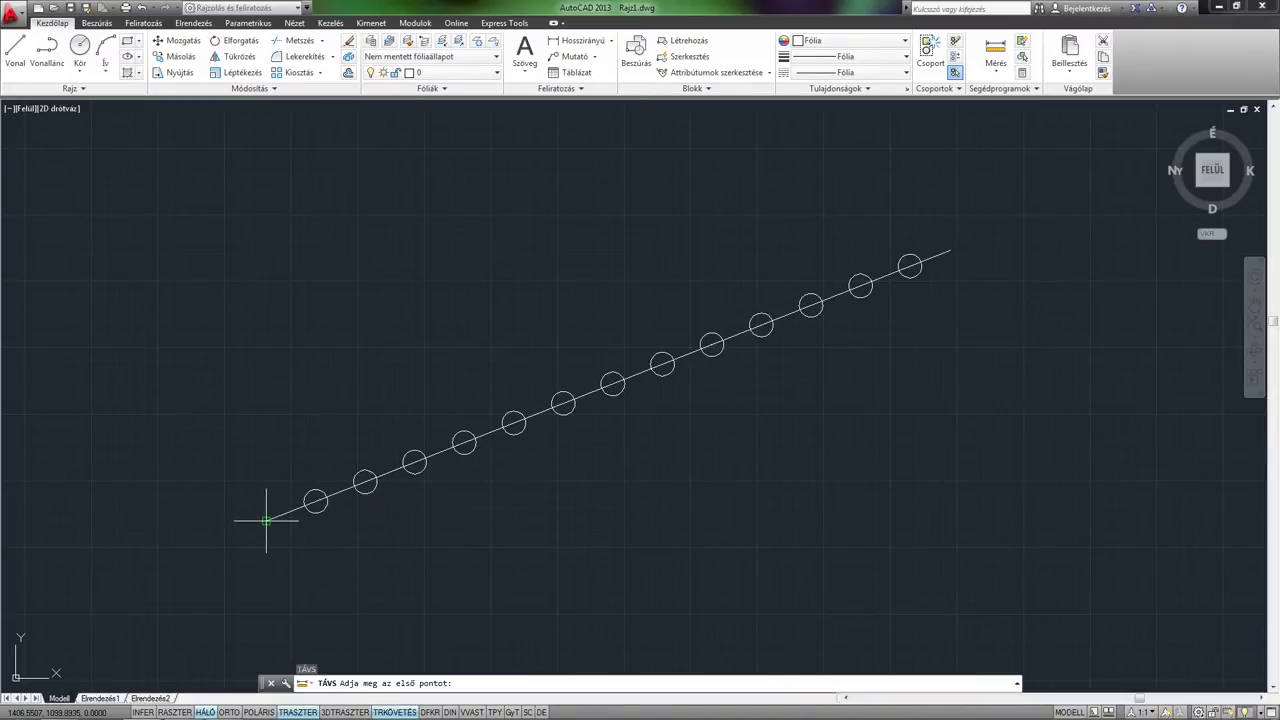
Check that the first marker is 200 units from the start, and measure the 163.2095-unit gap at the top.
{"action": "left_click", "coordinate": [309, 507]}
{"action": "left_click", "coordinate": [315, 500]}
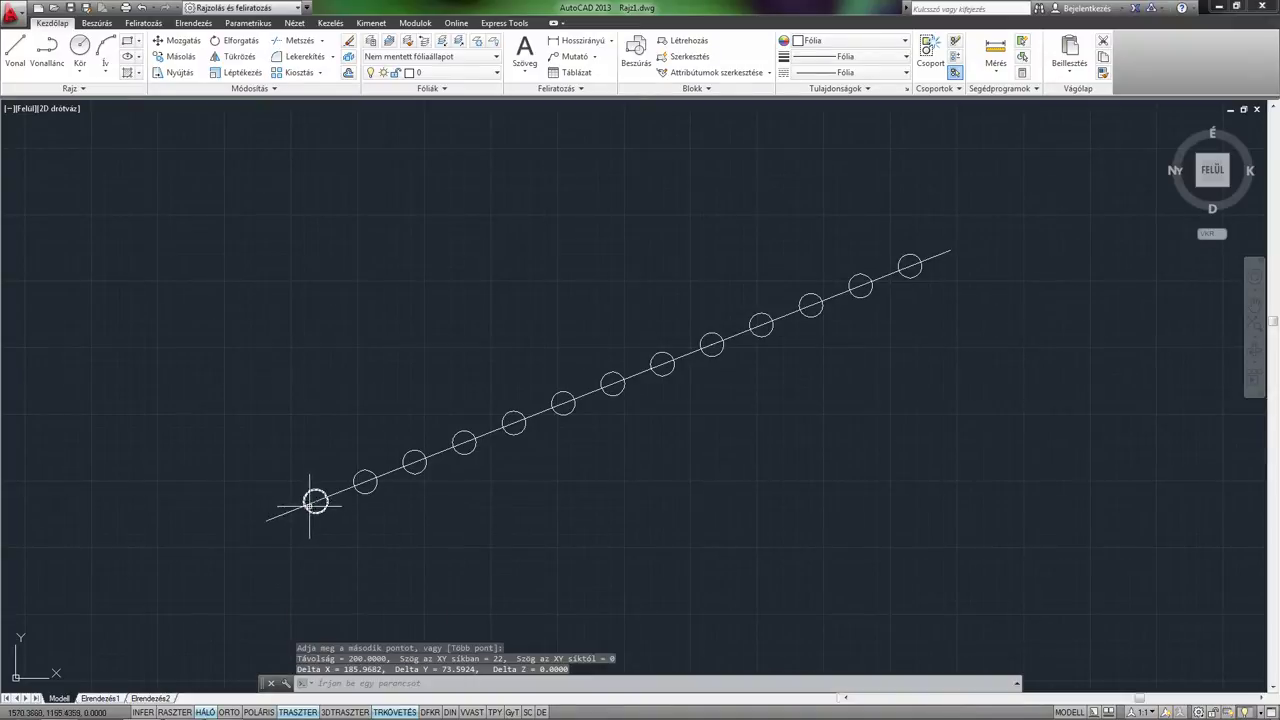
{"action": "middle_click_drag", "start_coordinate": [962, 297], "coordinate": [700, 394]}
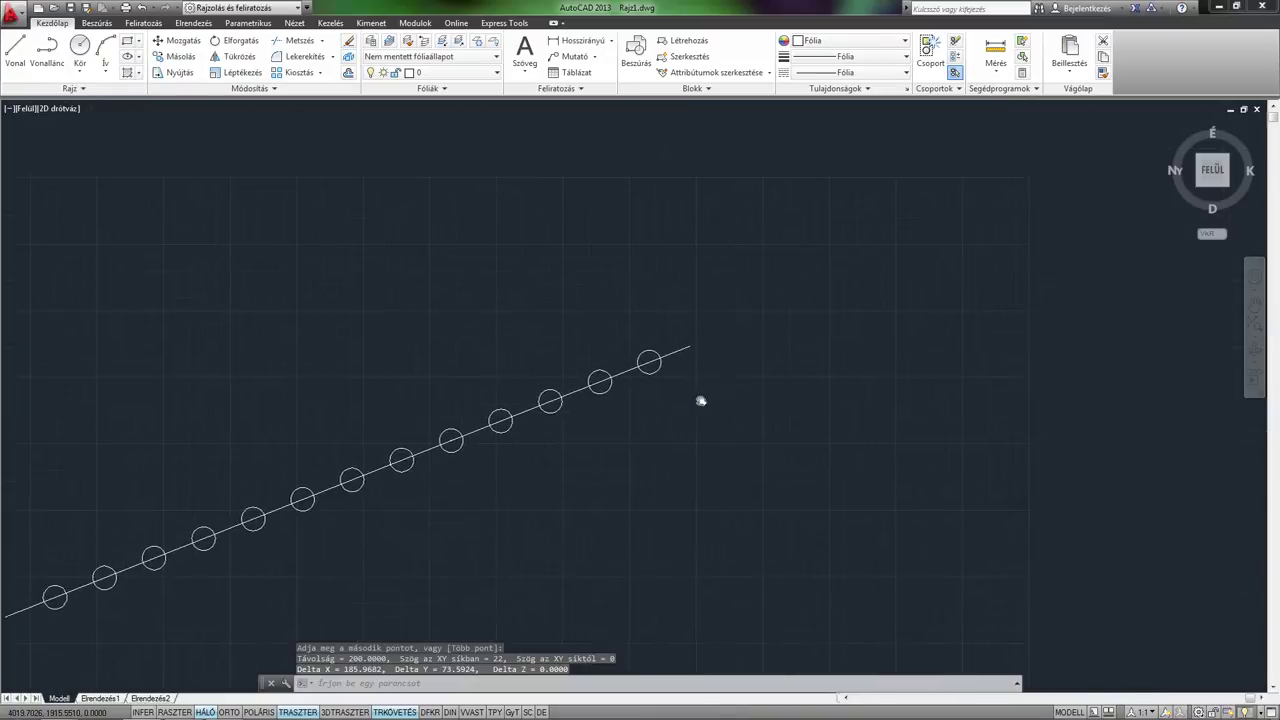
{"action": "type", "text": "t"}
{"action": "key", "text": "Return"}
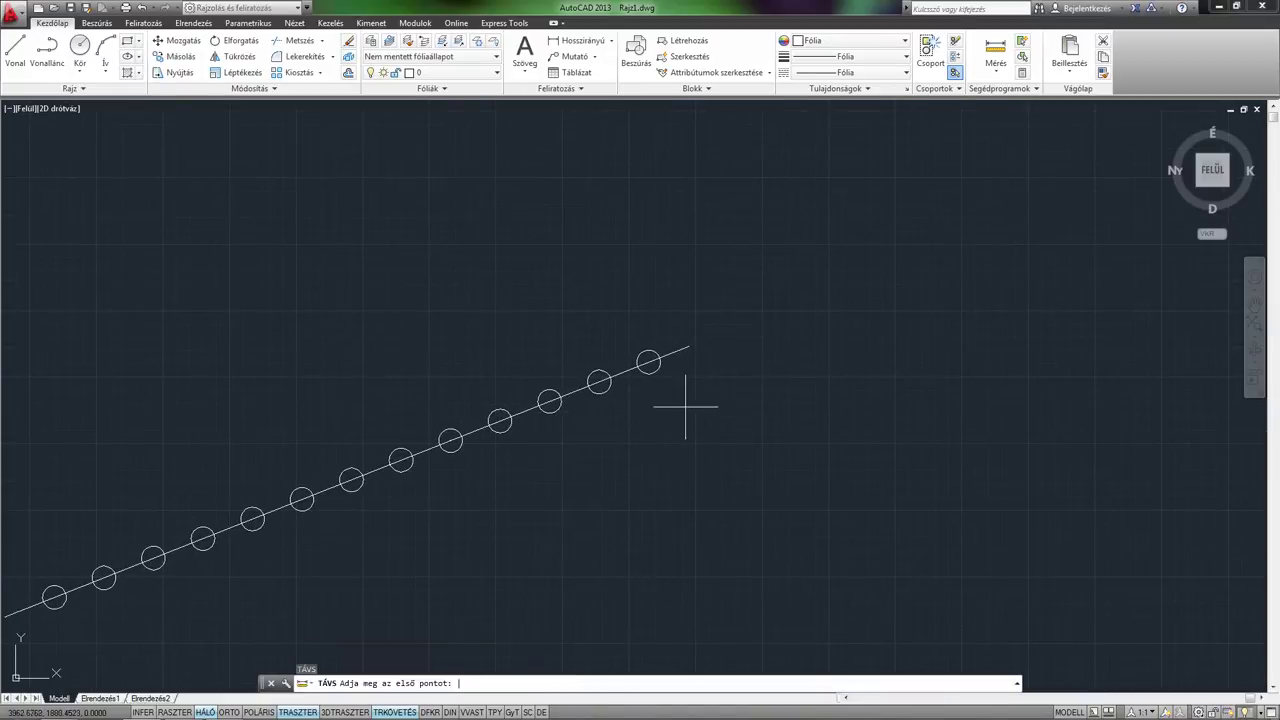
{"action": "left_click", "coordinate": [645, 362]}
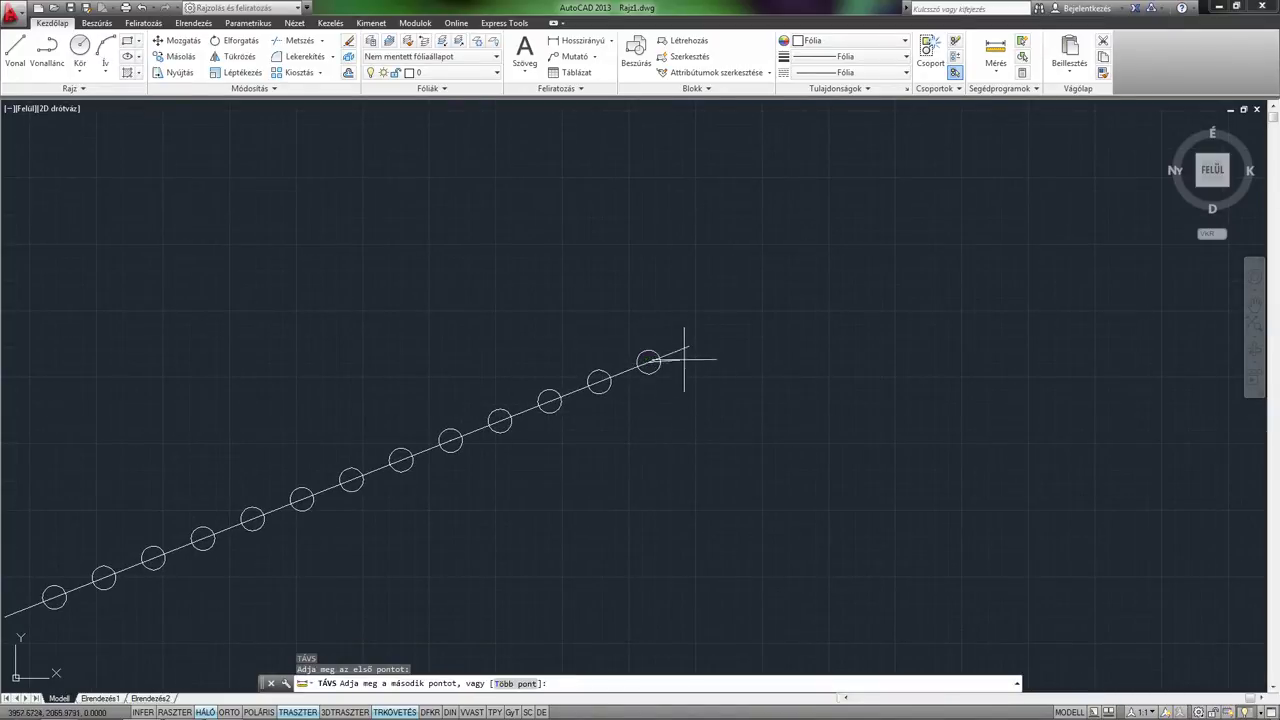
{"action": "left_click", "coordinate": [688, 347]}
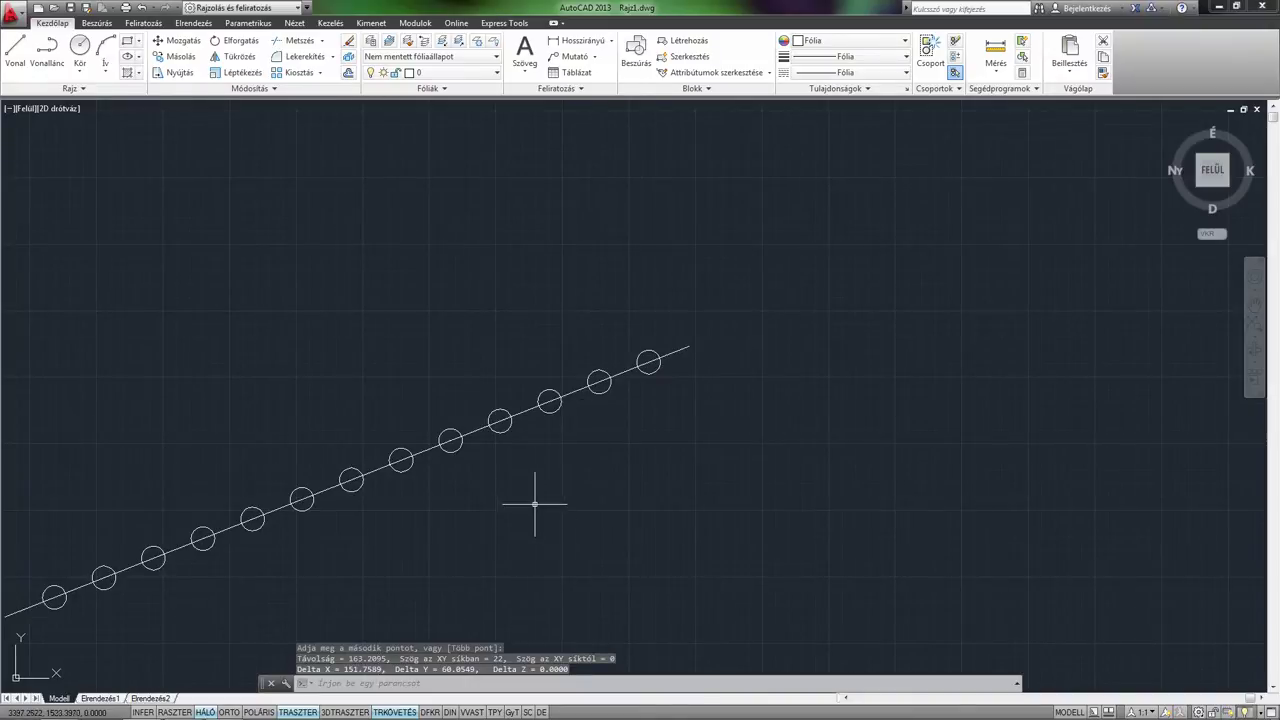
{"action": "scroll", "coordinate": [550, 461], "scroll_direction": "down", "scroll_amount": 2}
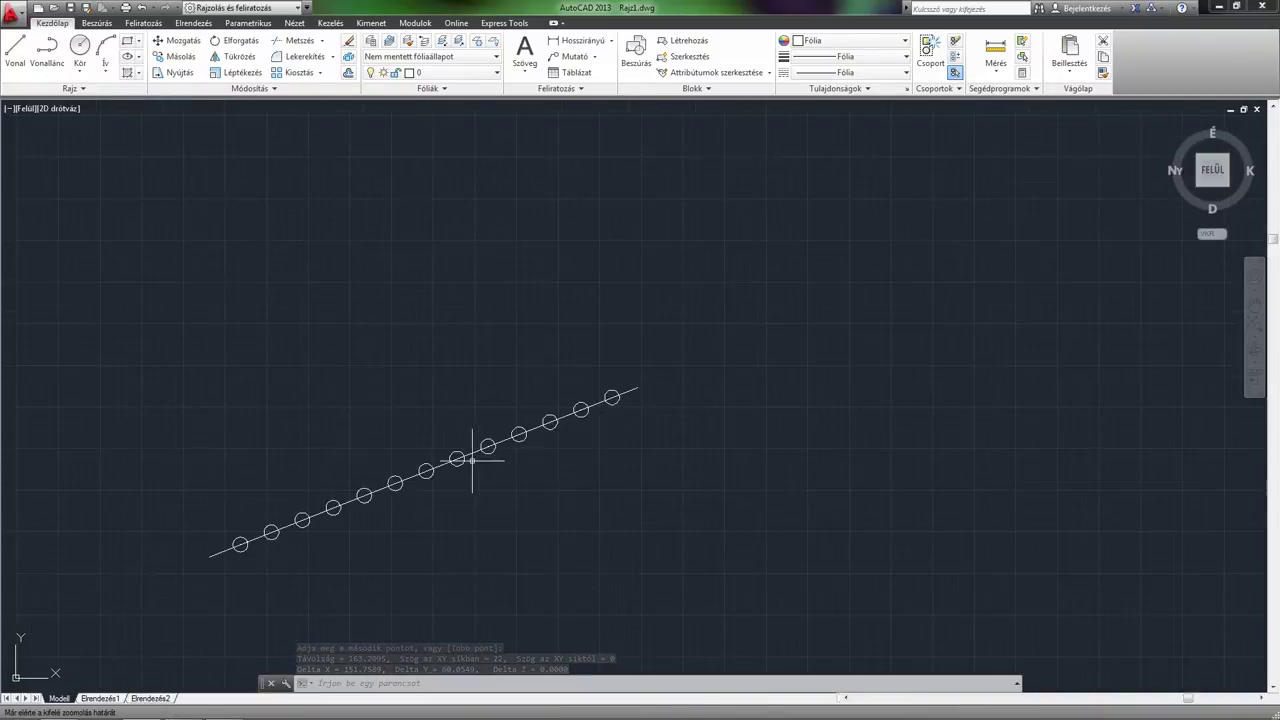
{"action": "mouse_move", "coordinate": [471, 457]}
{"action": "middle_mouse_down"}
{"action": "mouse_move", "coordinate": [606, 457]}
{"action": "mouse_move", "coordinate": [666, 423]}
{"action": "middle_mouse_up"}
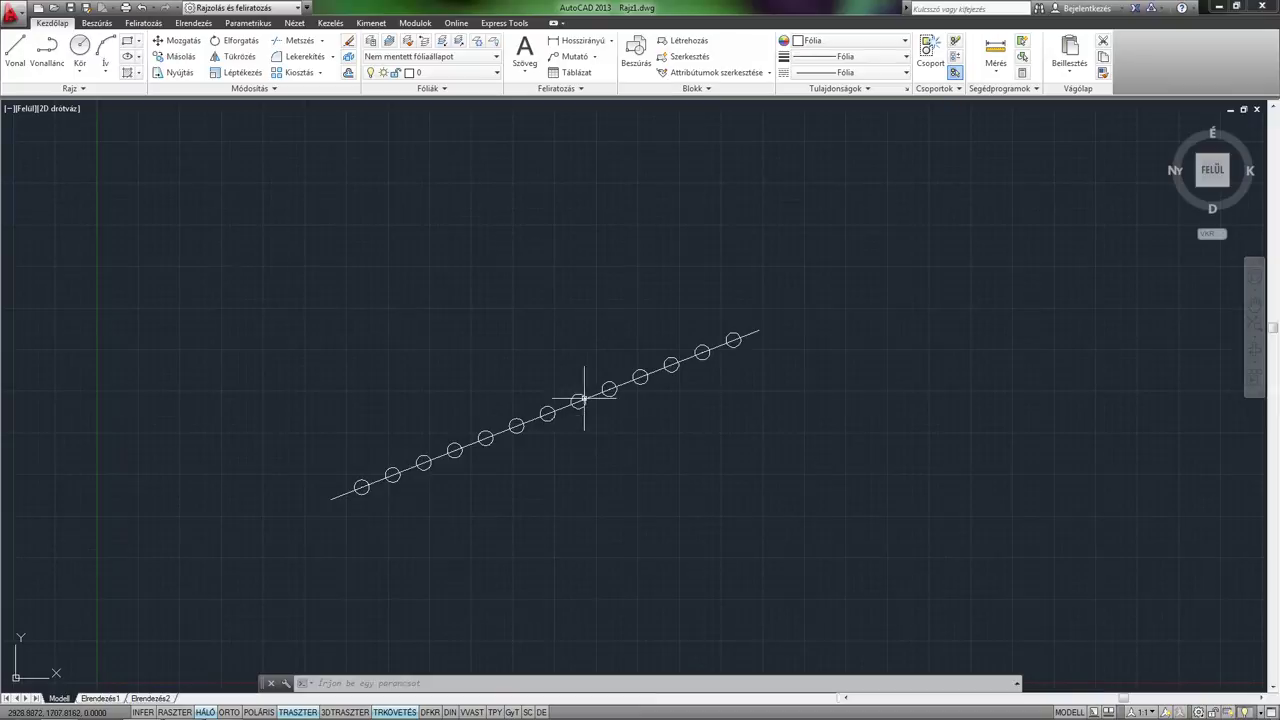
Draw a second sloping line beneath the circle-marked line.
{"action": "middle_click_drag", "start_coordinate": [564, 323], "coordinate": [502, 295]}
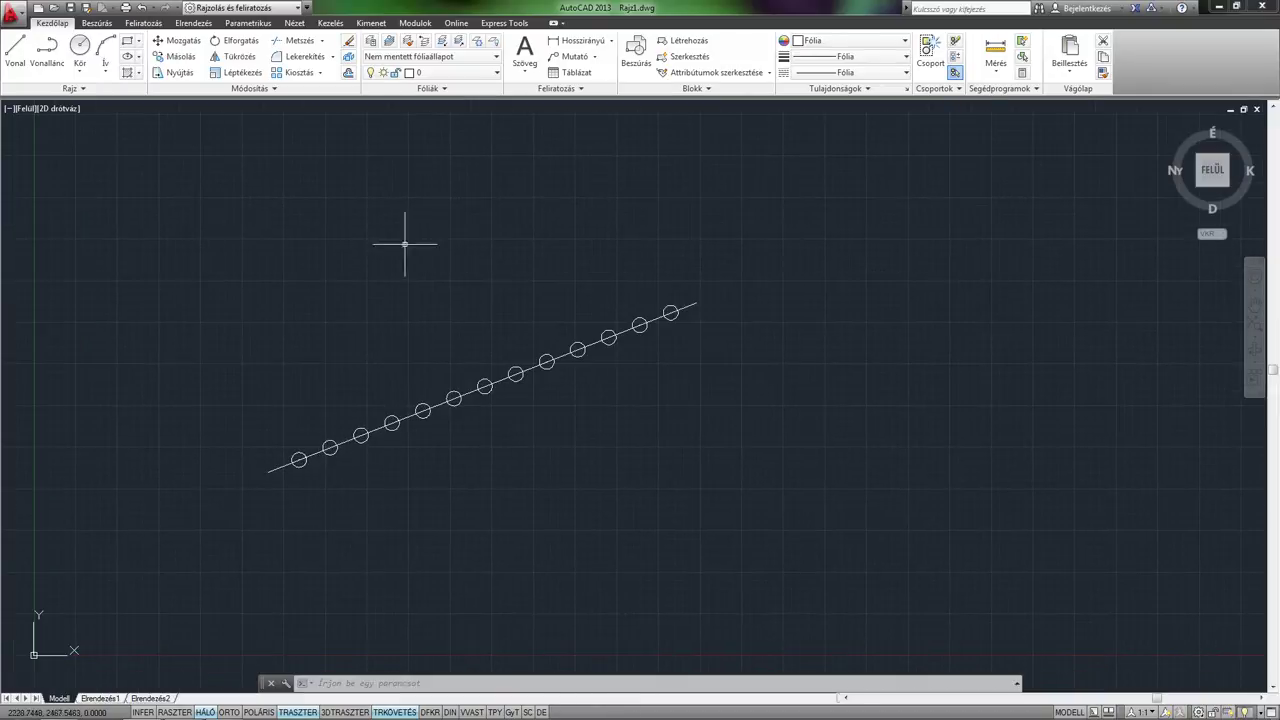
{"action": "left_click", "coordinate": [16, 50]}
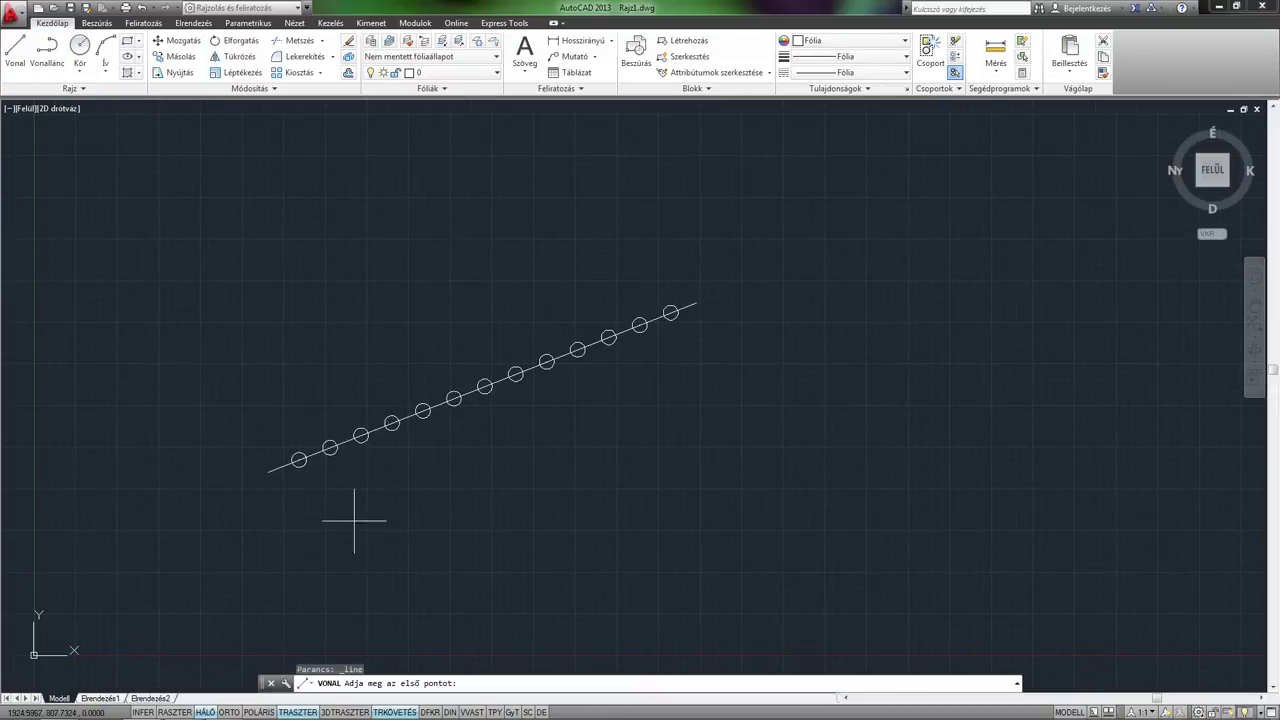
{"action": "left_click", "coordinate": [296, 521]}
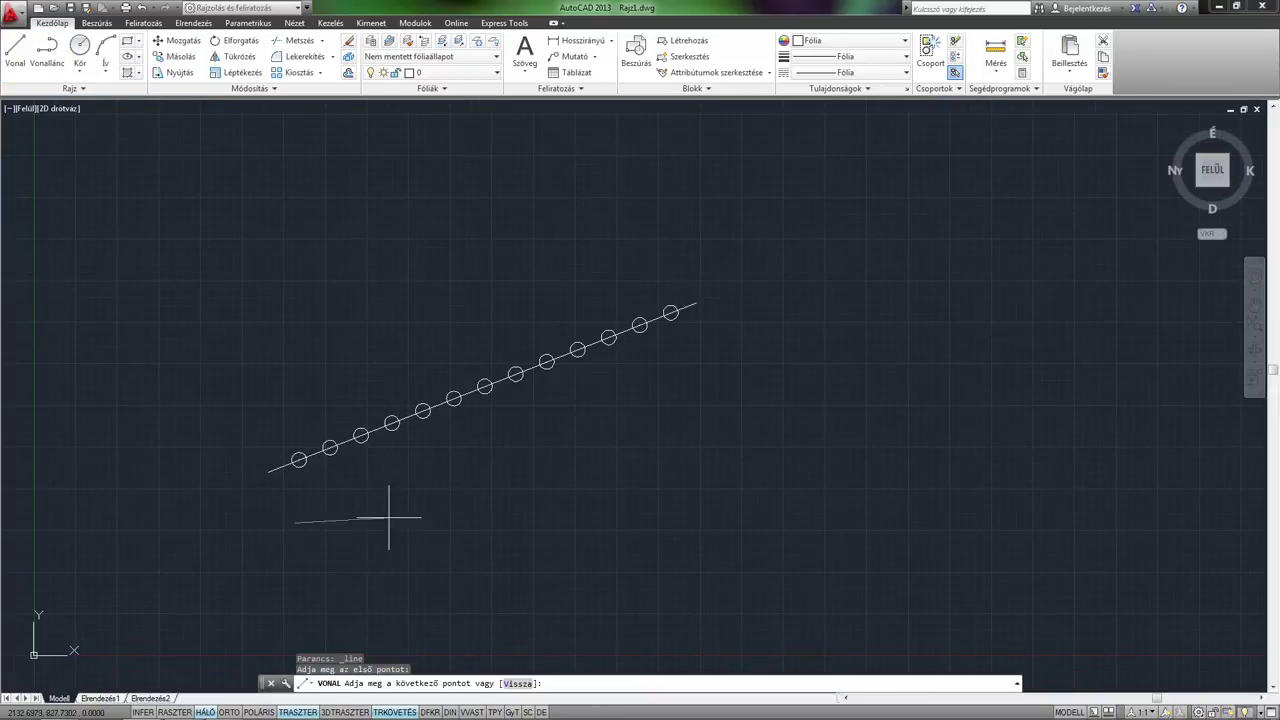
{"action": "left_click", "coordinate": [726, 357]}
{"action": "key", "text": "Escape"}
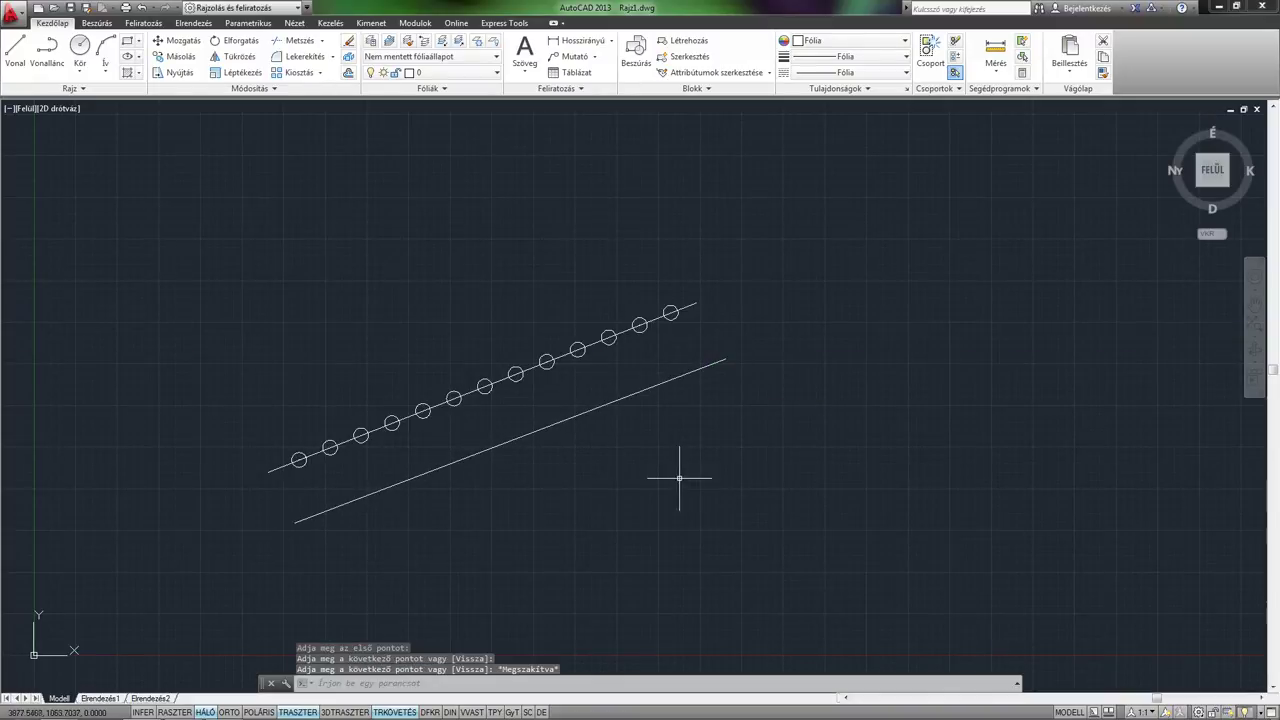
{"action": "type", "text": "b"}
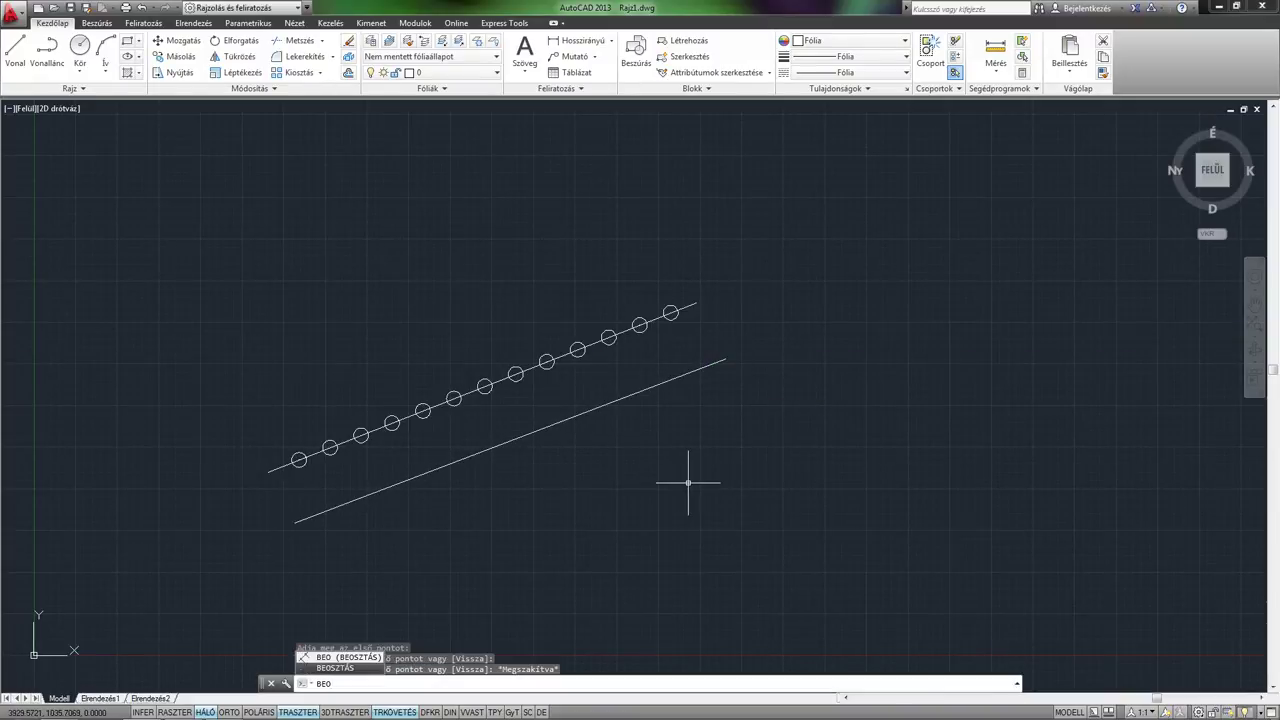
Measure out circle markers every 200 units along the lower line with BEOSZTÁS.
{"action": "key", "text": "Return"}
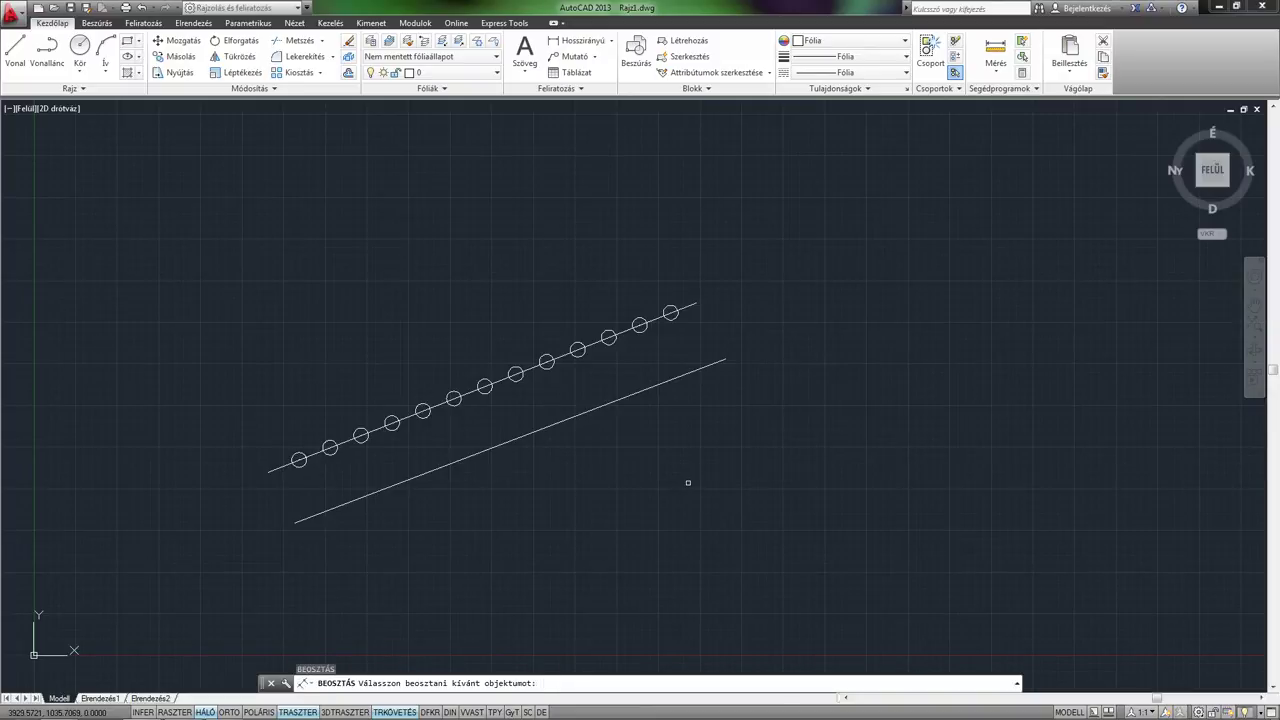
{"action": "left_click", "coordinate": [714, 368]}
{"action": "type", "text": "200"}
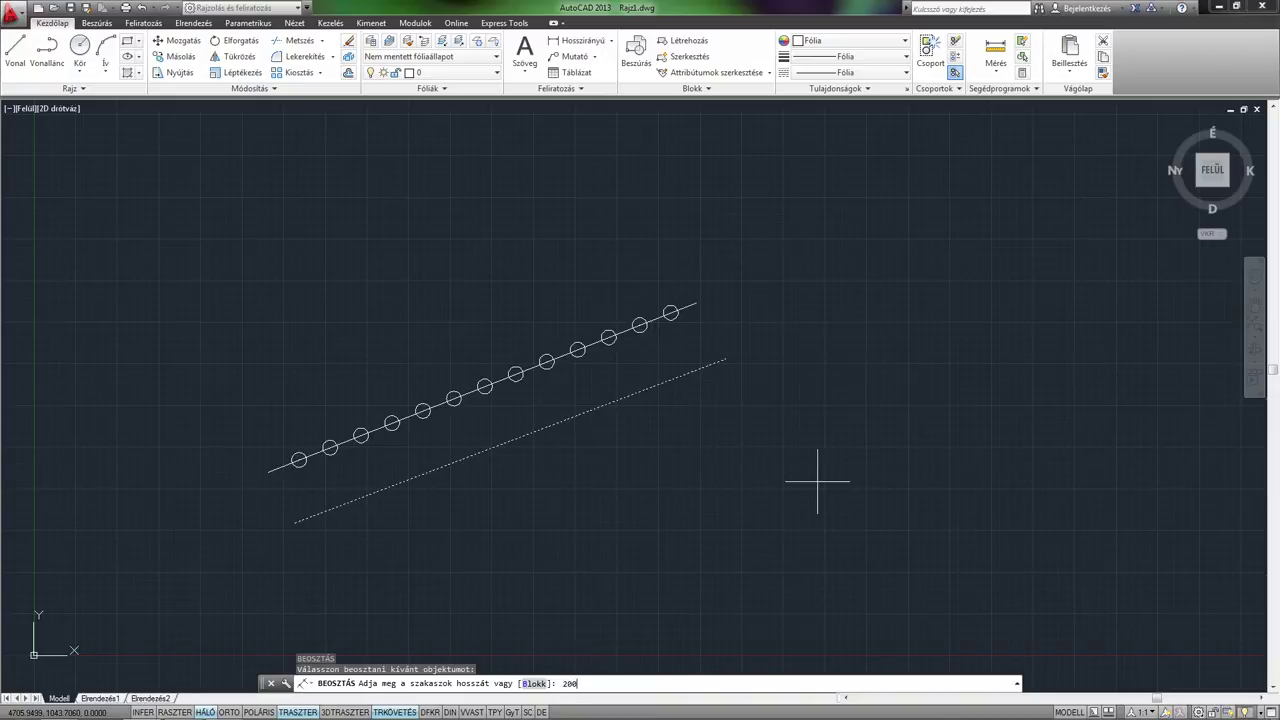
{"action": "key", "text": "Return"}
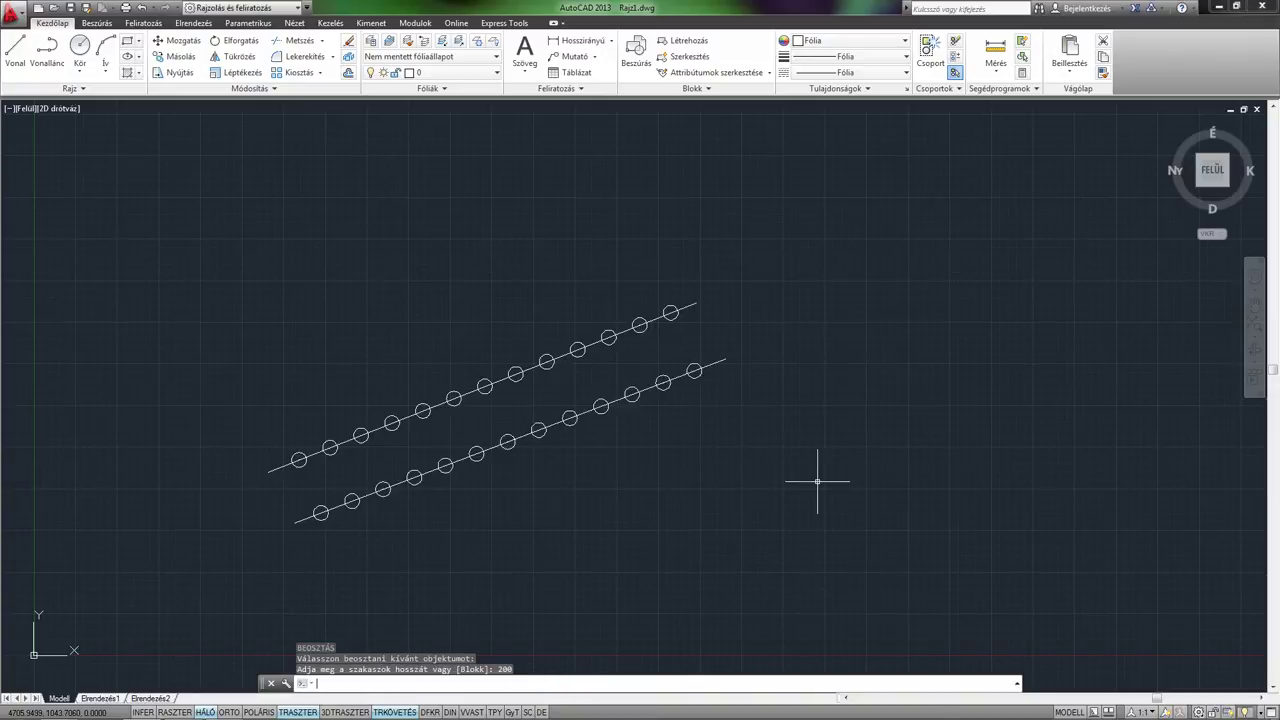
{"action": "type", "text": "TÁ"}
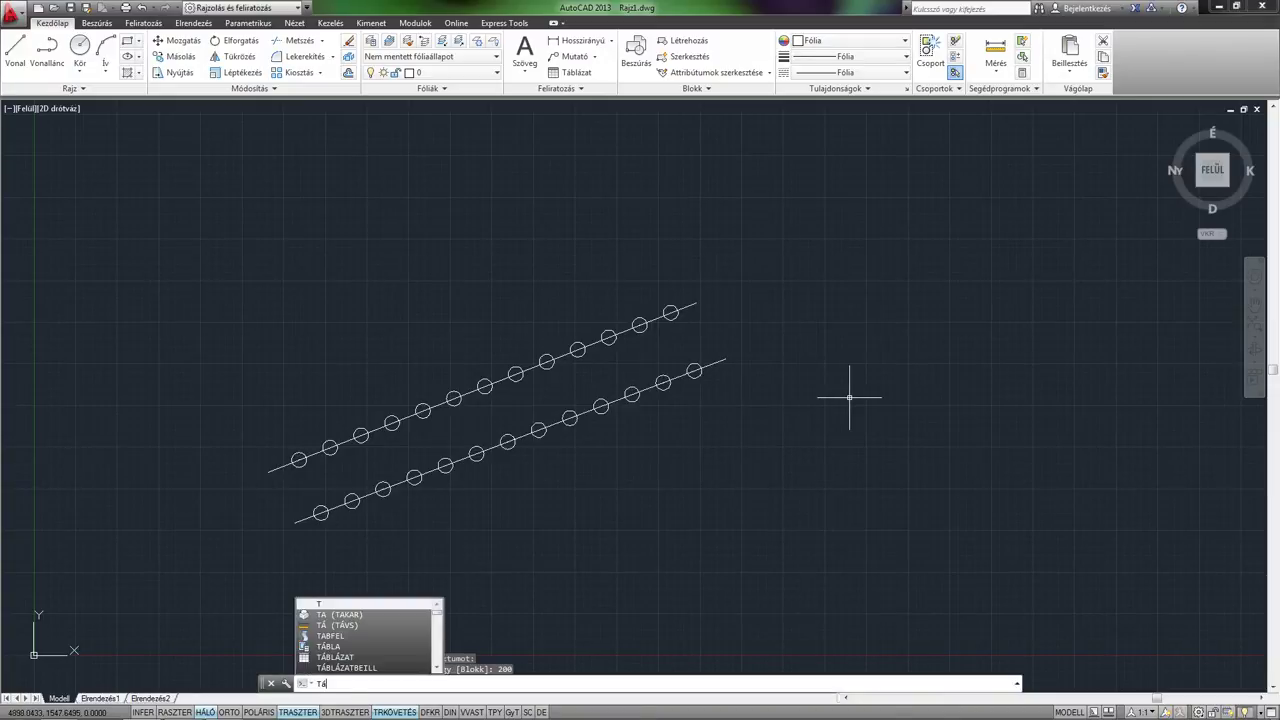
{"action": "key", "text": "Return"}
{"action": "left_click", "coordinate": [724, 360]}
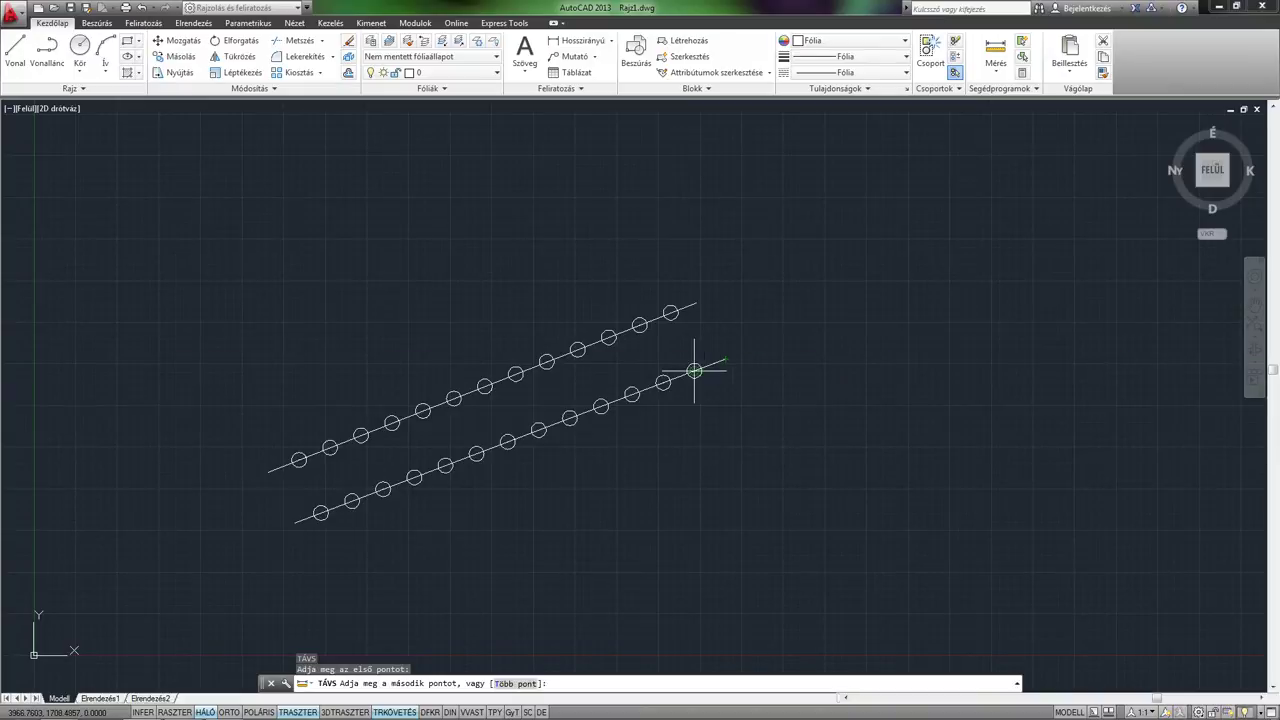
{"action": "left_click", "coordinate": [694, 371]}
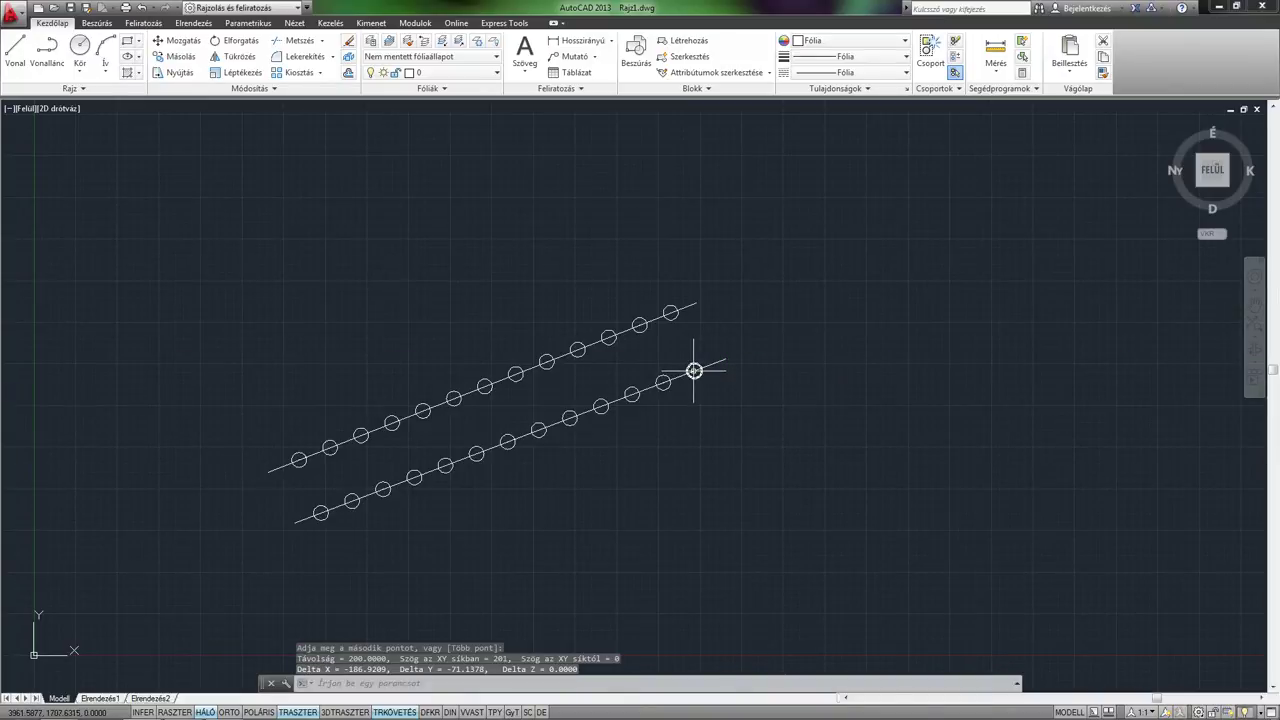
{"action": "key", "text": "Return"}
{"action": "left_click", "coordinate": [663, 383]}
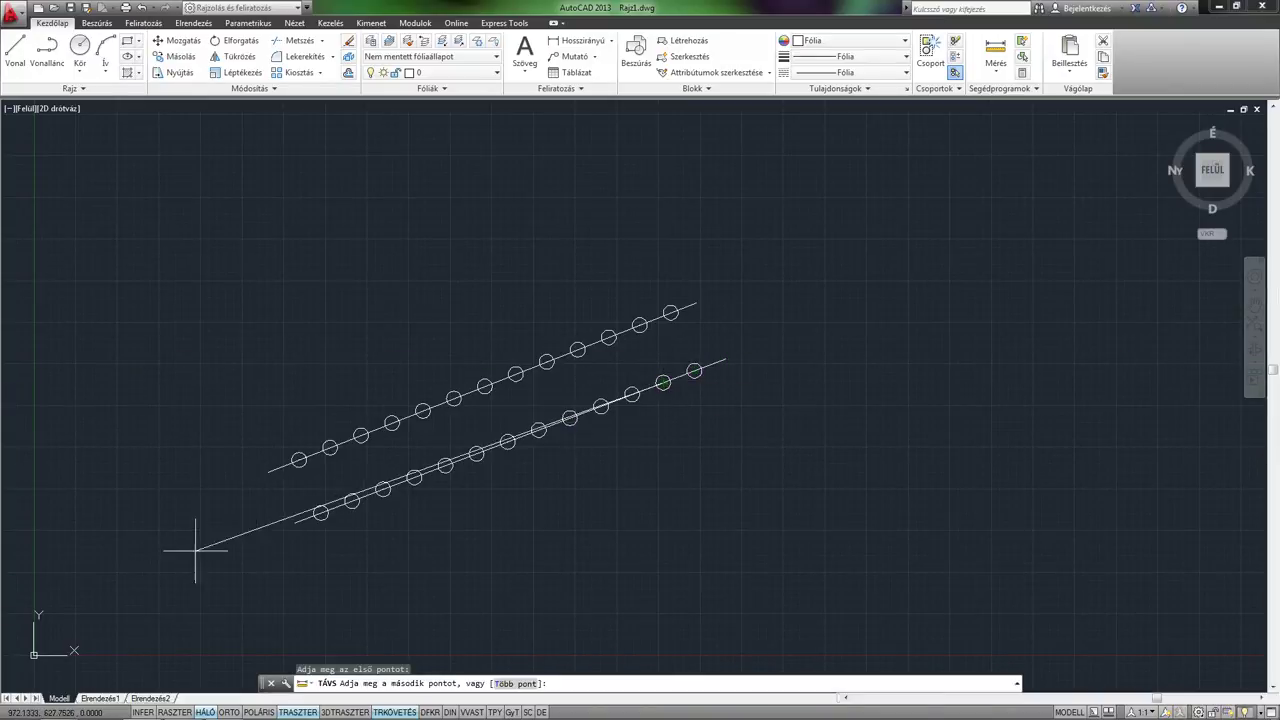
{"action": "left_click", "coordinate": [250, 543]}
{"action": "key", "text": "Return"}
{"action": "left_click", "coordinate": [320, 513]}
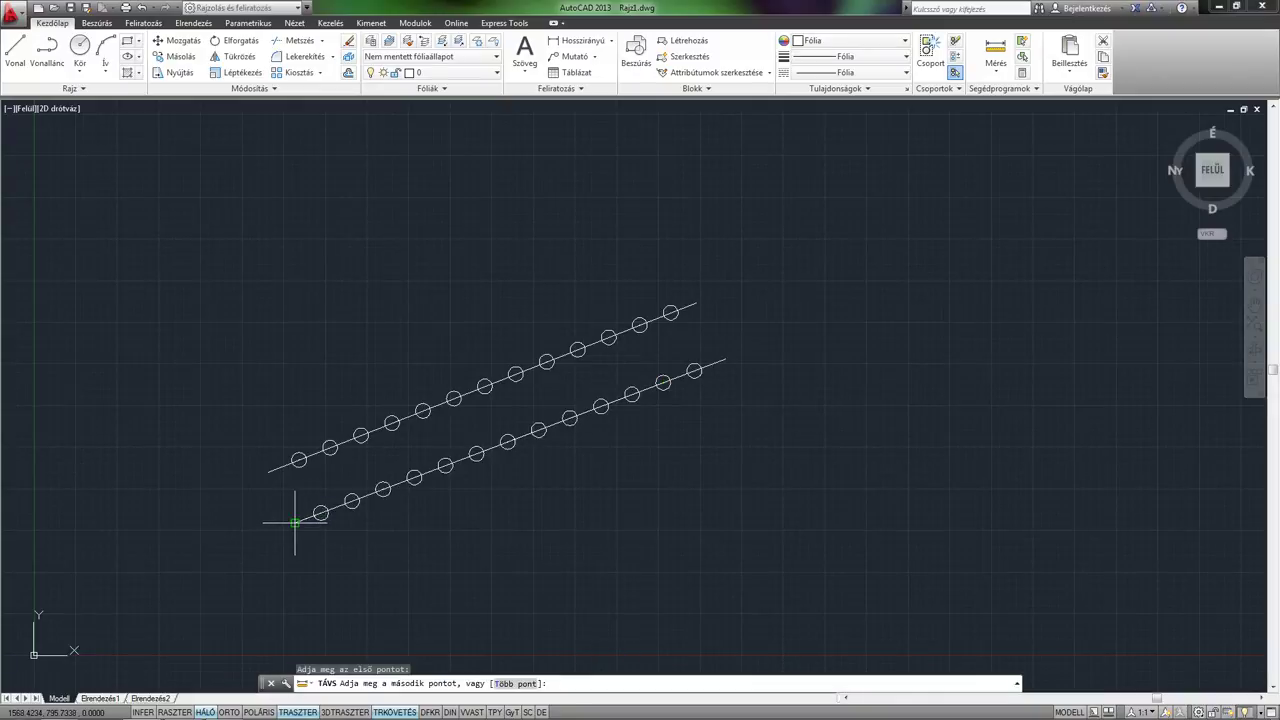
{"action": "left_click", "coordinate": [295, 522]}
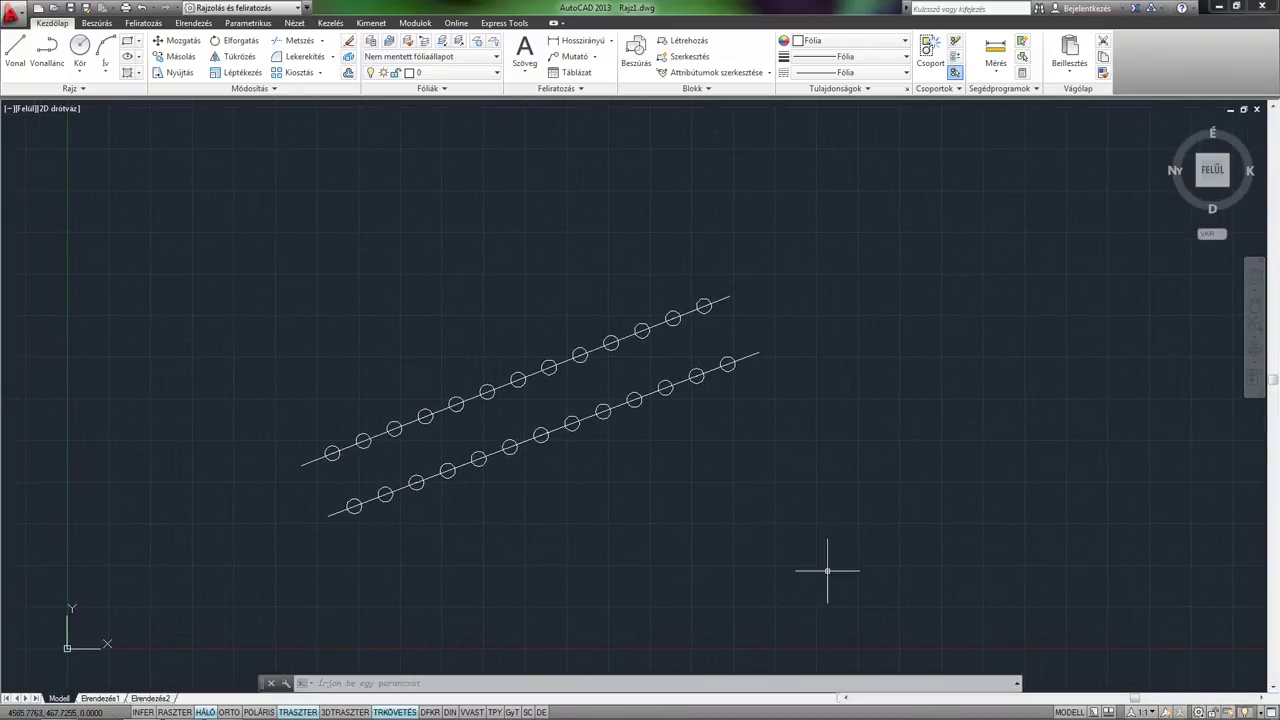
Crossing-select both lines with all their circle markers and delete them.
{"action": "left_click_drag", "start_coordinate": [800, 563], "coordinate": [219, 272]}
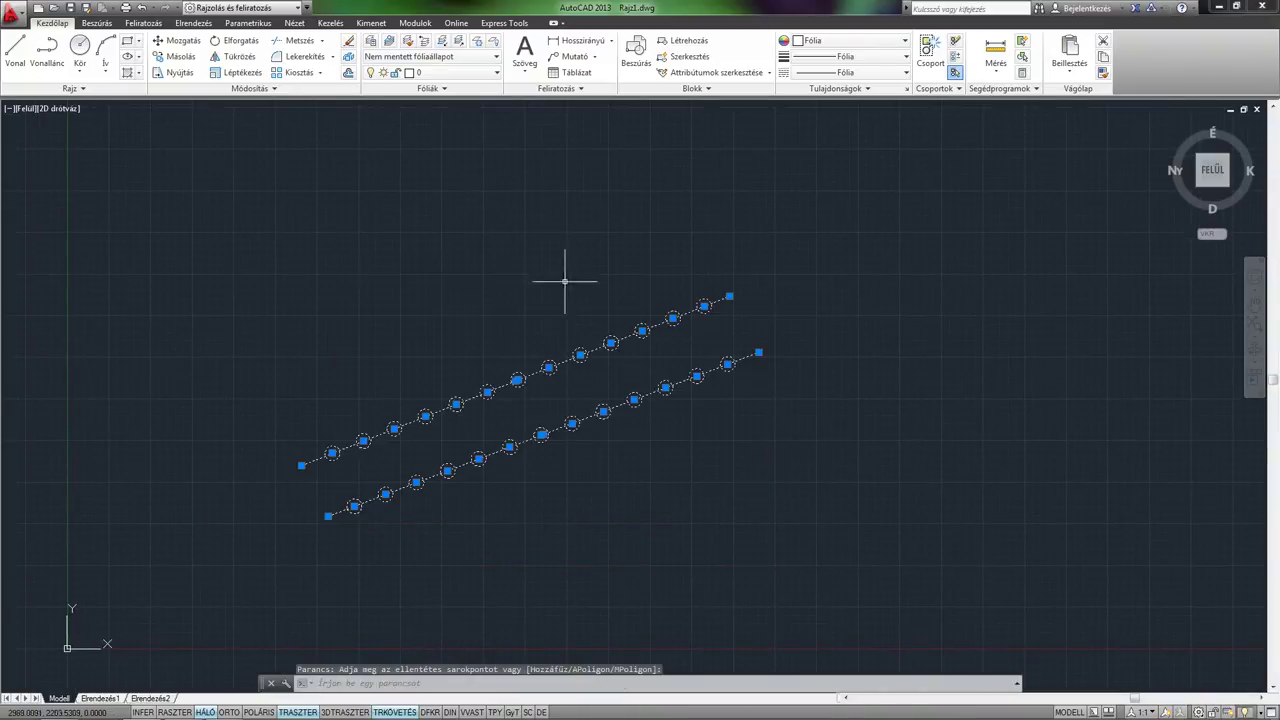
{"action": "key", "text": "Delete"}
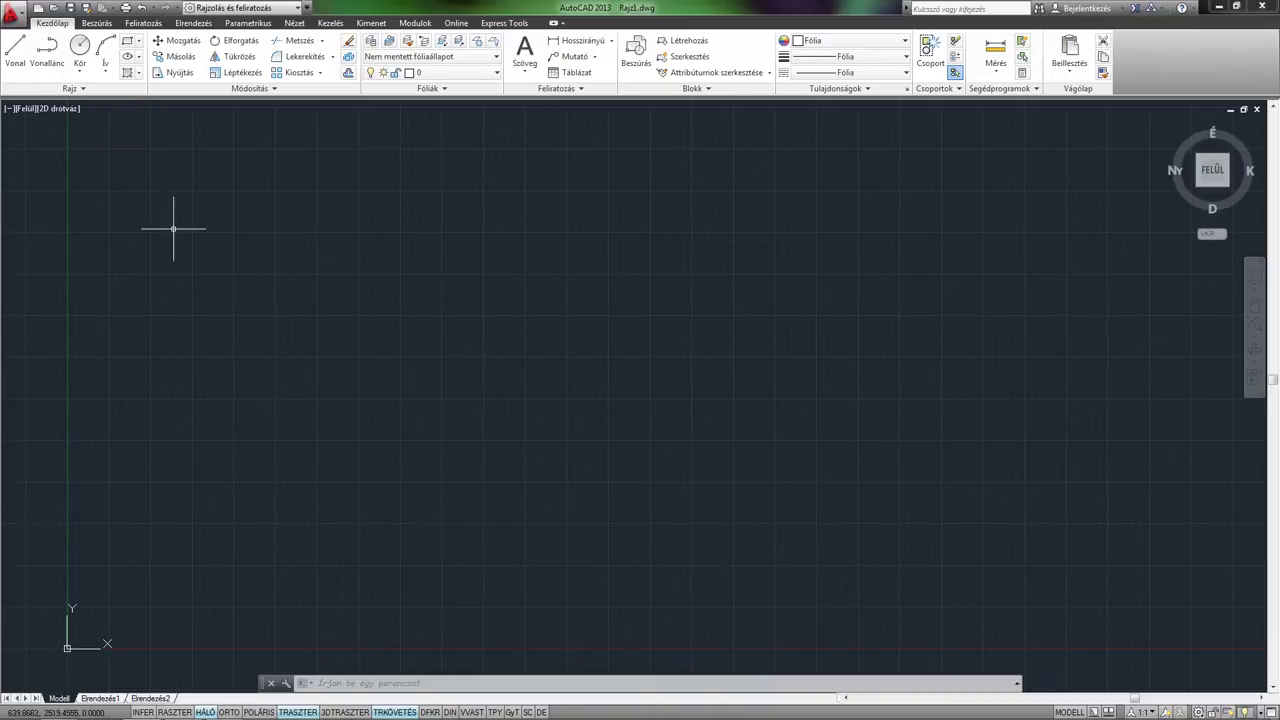
Draw a spline through nine fit points, from lower left to right, with alternating peaks and troughs.
{"action": "type", "text": "spl"}
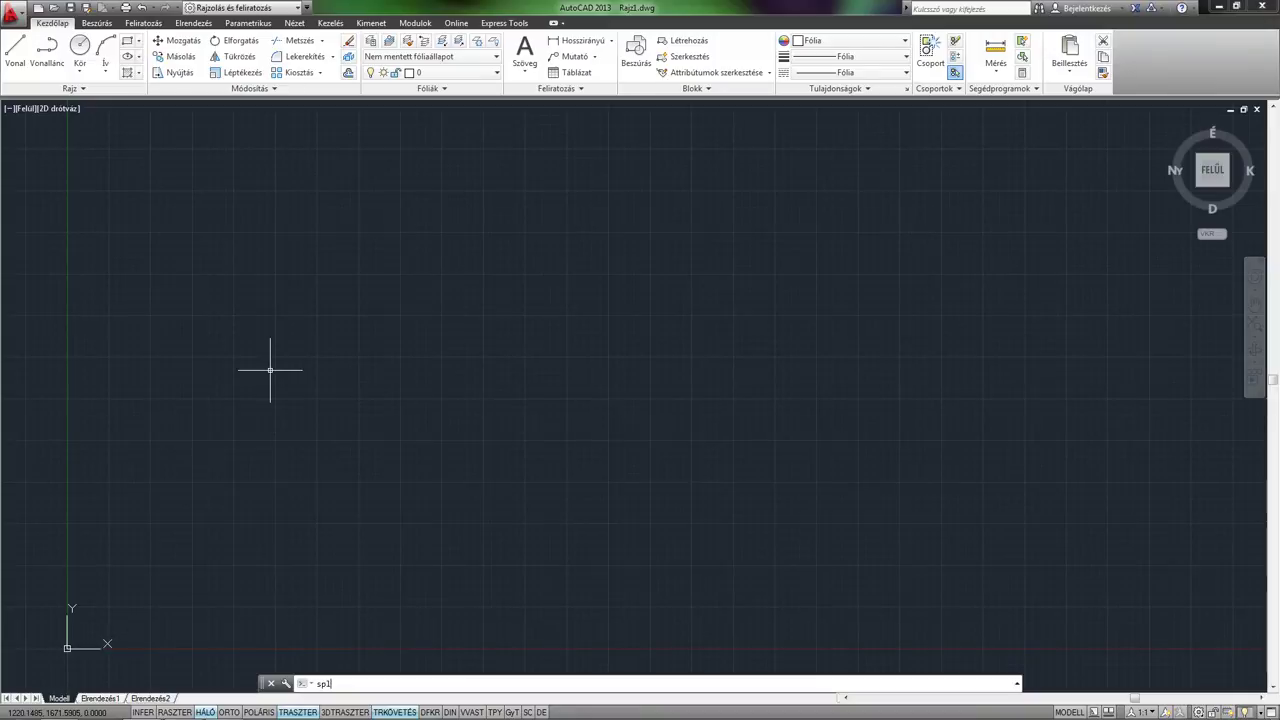
{"action": "key", "text": "Return"}
{"action": "left_click", "coordinate": [160, 540]}
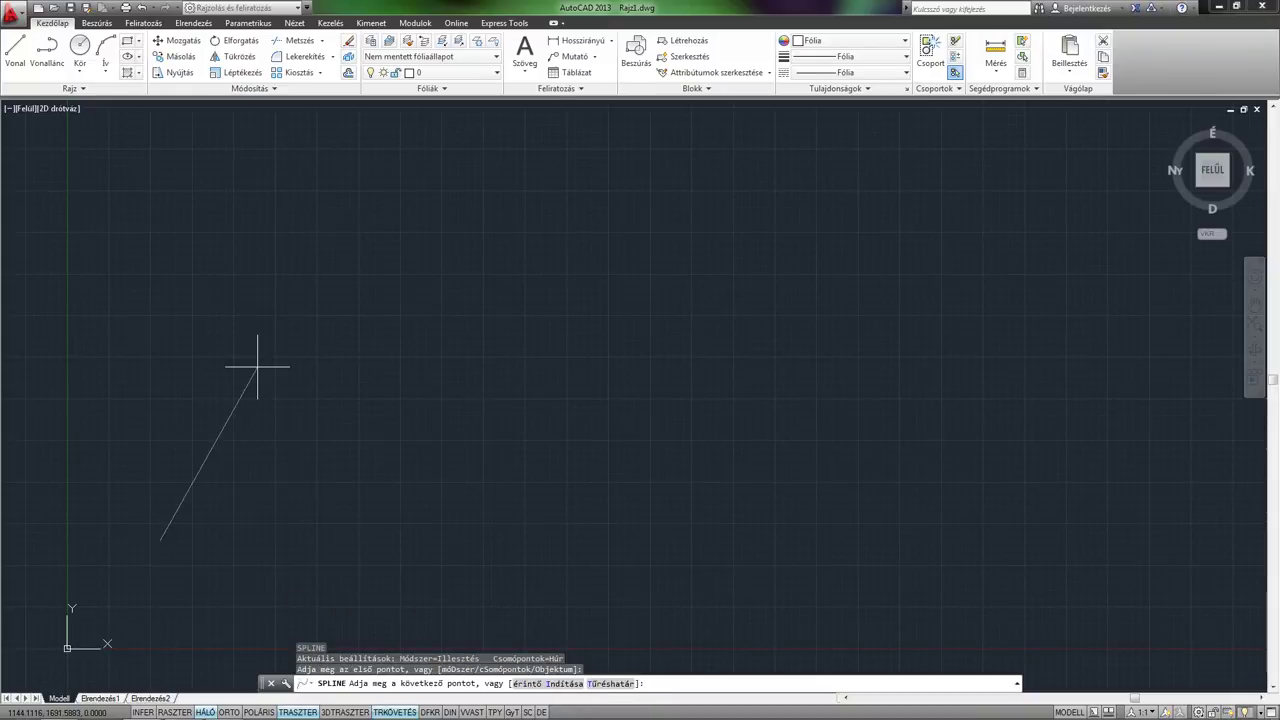
{"action": "left_click", "coordinate": [257, 366]}
{"action": "left_click", "coordinate": [428, 420]}
{"action": "left_click", "coordinate": [551, 304]}
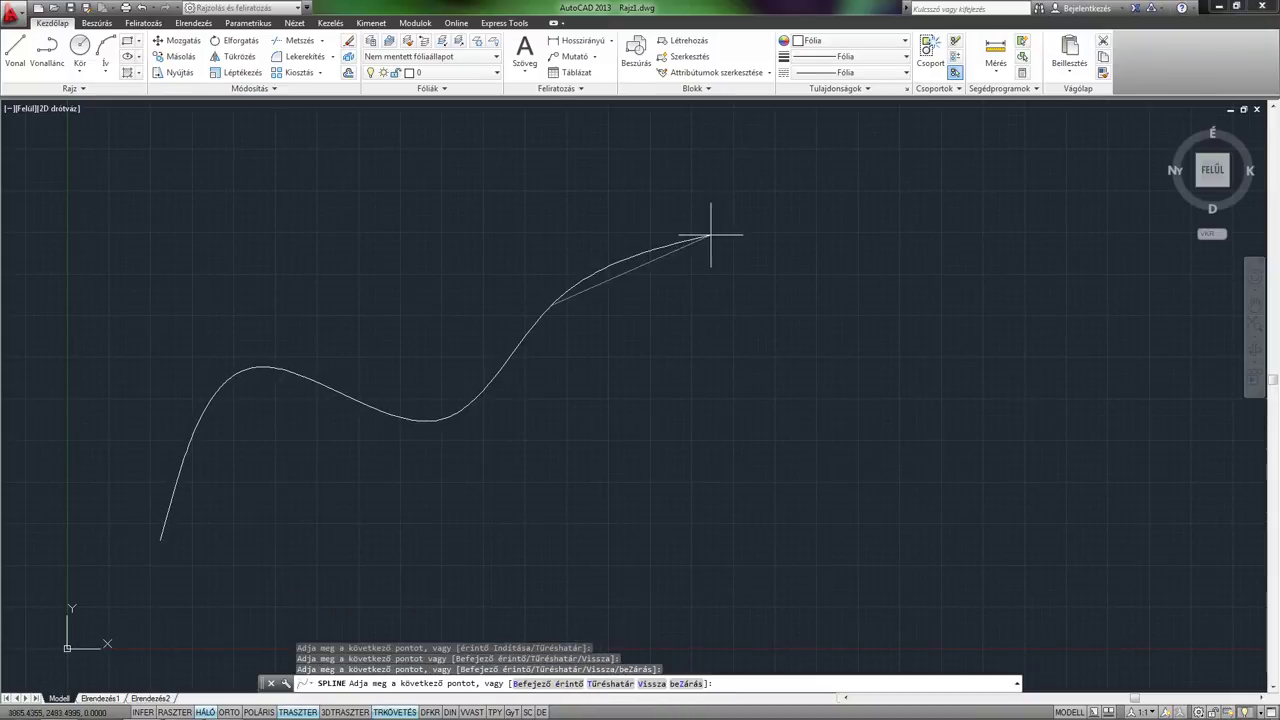
{"action": "left_click", "coordinate": [711, 235]}
{"action": "left_click", "coordinate": [748, 335]}
{"action": "left_click", "coordinate": [862, 462]}
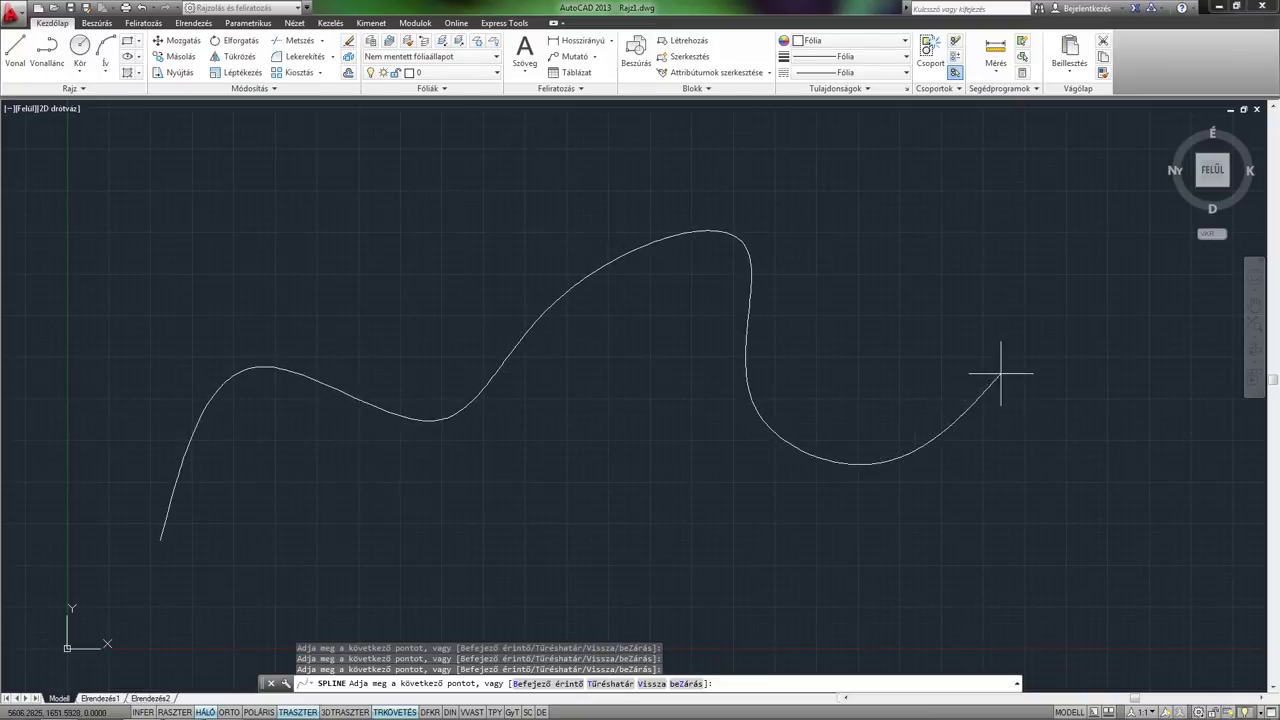
{"action": "left_click", "coordinate": [1000, 374]}
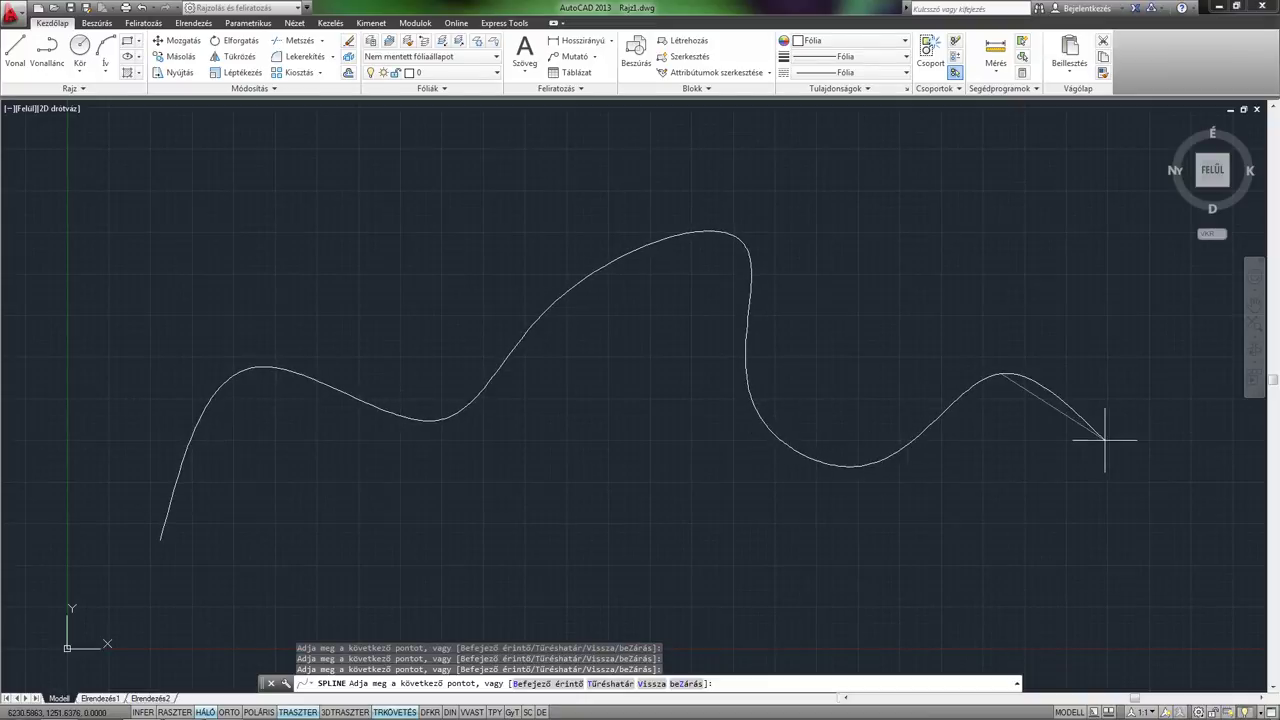
{"action": "left_click", "coordinate": [1203, 487]}
{"action": "key", "text": "Return"}
{"action": "key", "text": "Return"}
{"action": "middle_click_drag", "start_coordinate": [283, 543], "coordinate": [298, 503]}
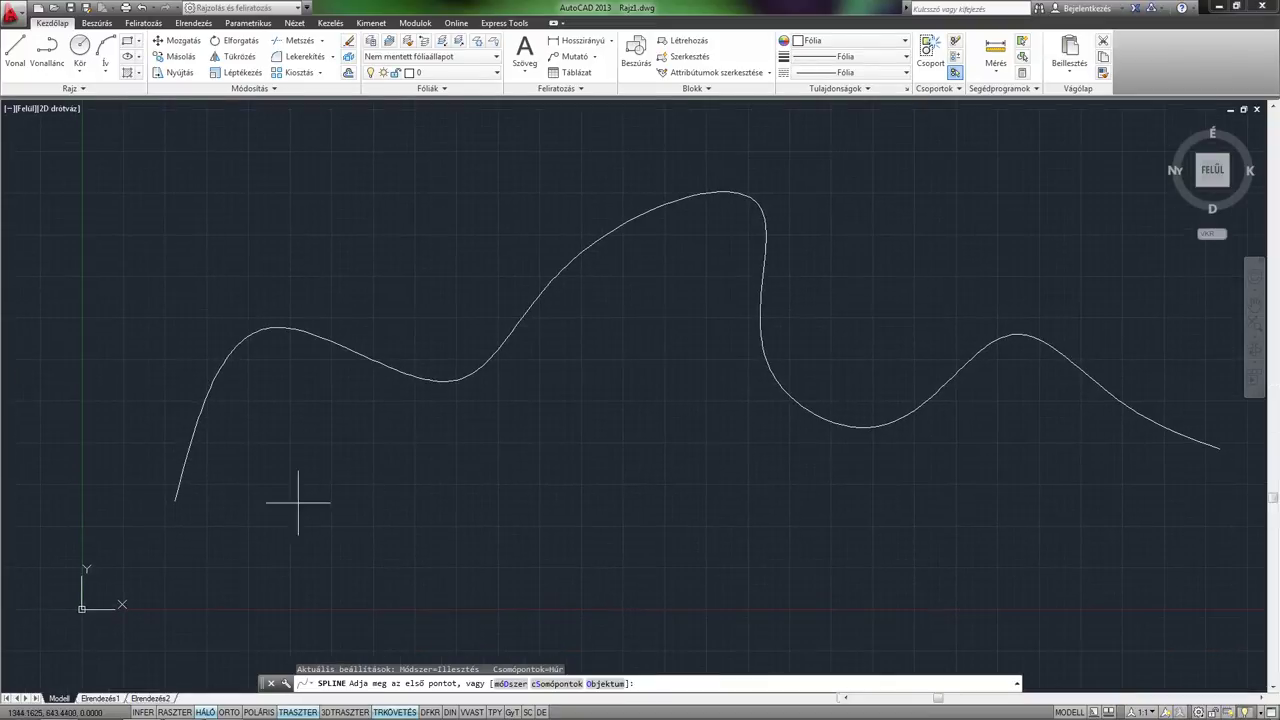
{"action": "middle_click_drag", "start_coordinate": [438, 432], "coordinate": [449, 457]}
{"action": "type", "text": "beo"}
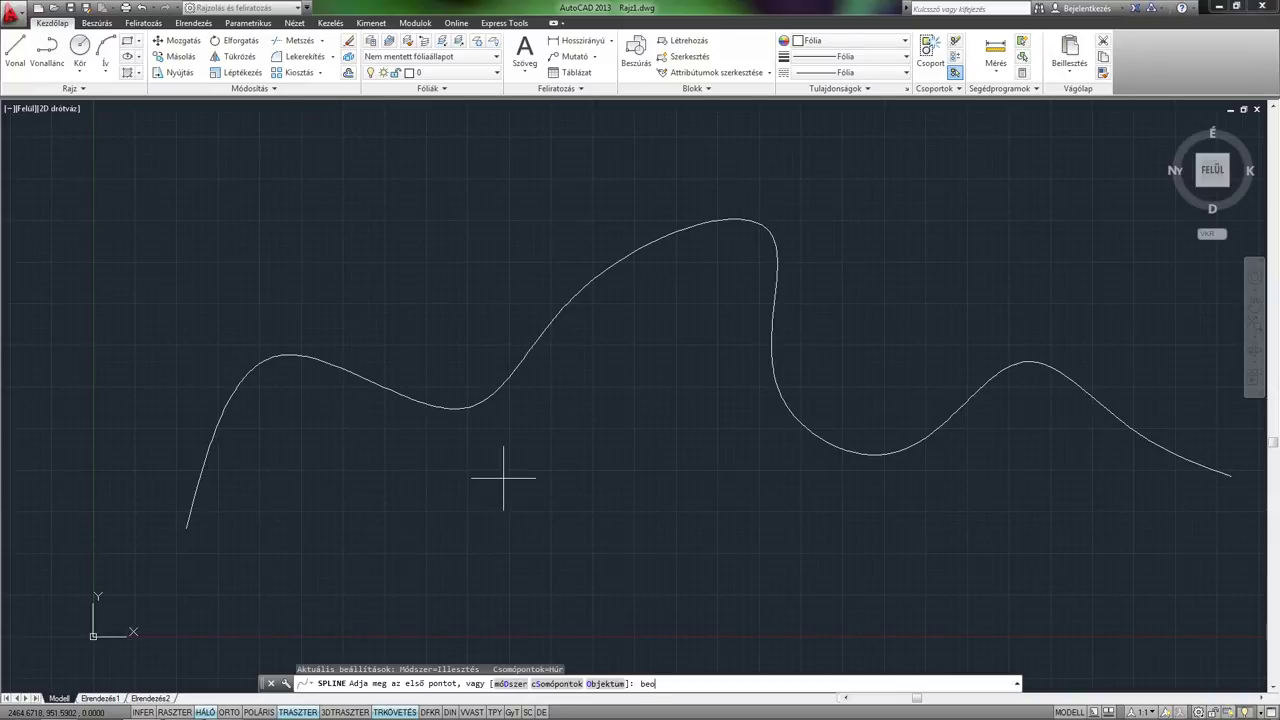
Cancel the pending spline, then measure the wavy spline with markers spaced 200 units apart.
{"action": "key", "text": "Return"}
{"action": "key", "text": "Escape"}
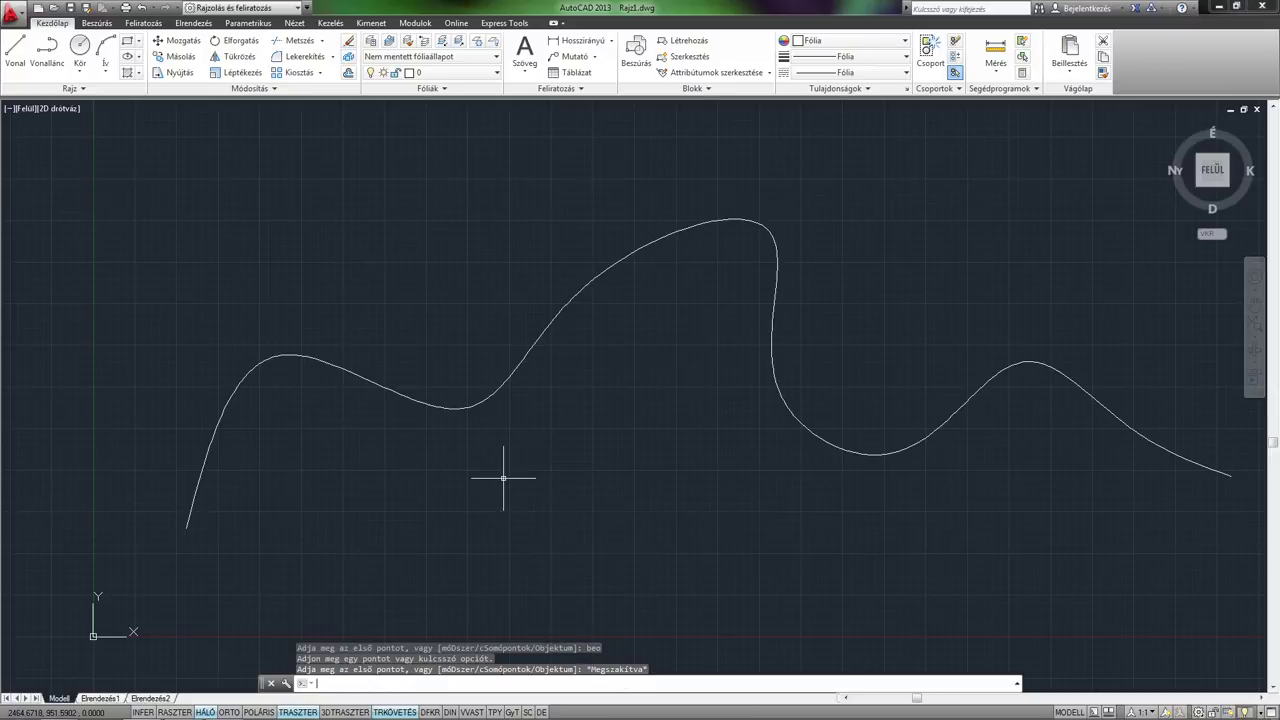
{"action": "type", "text": "beo"}
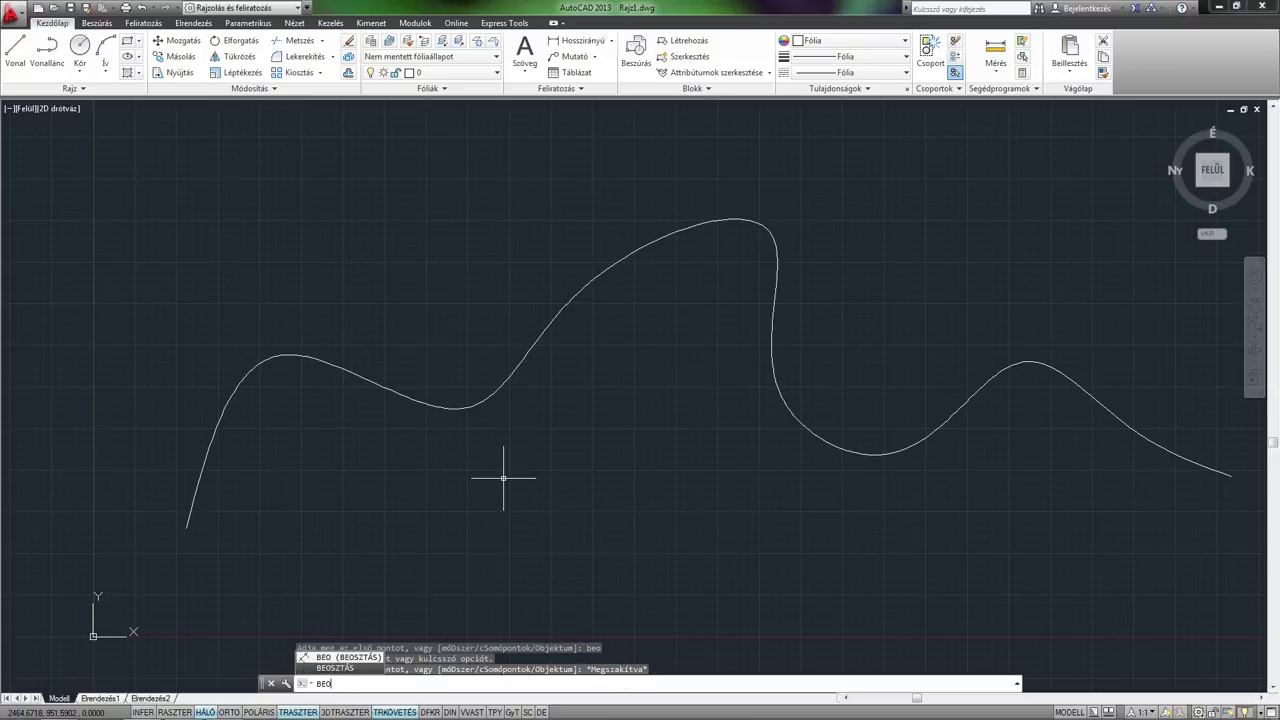
{"action": "key", "text": "Return"}
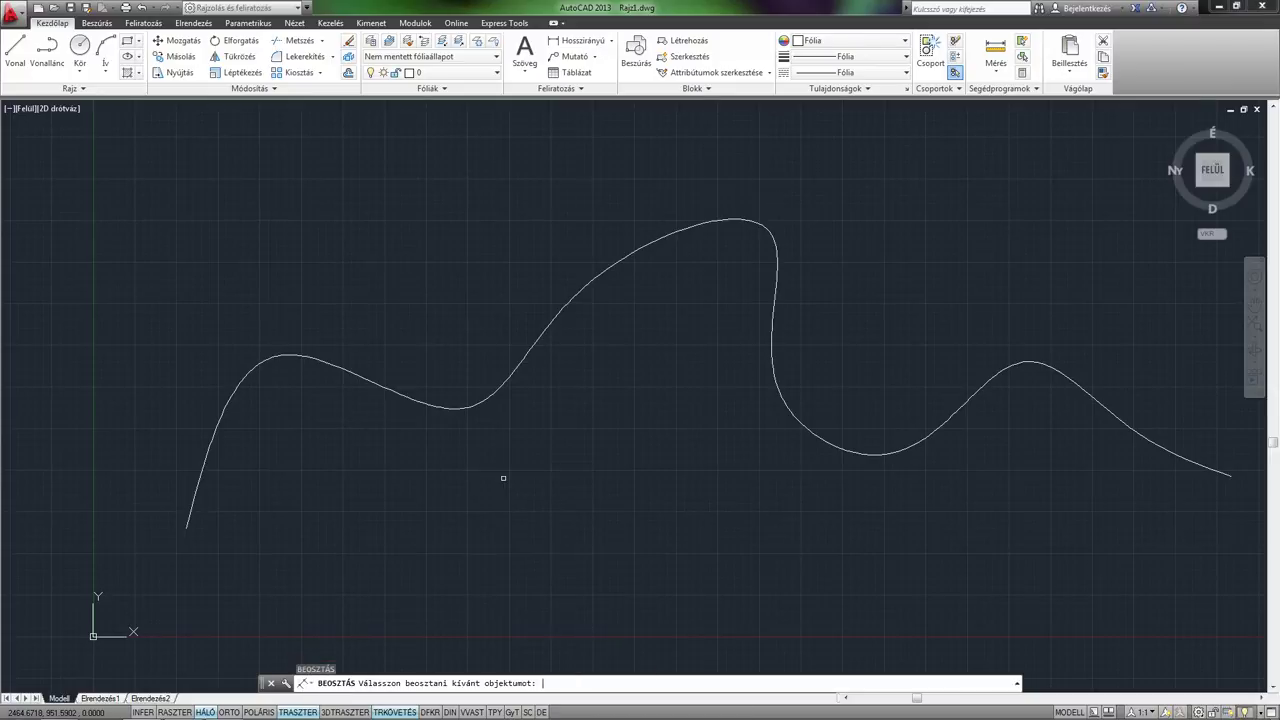
{"action": "left_click", "coordinate": [400, 399]}
{"action": "type", "text": "200"}
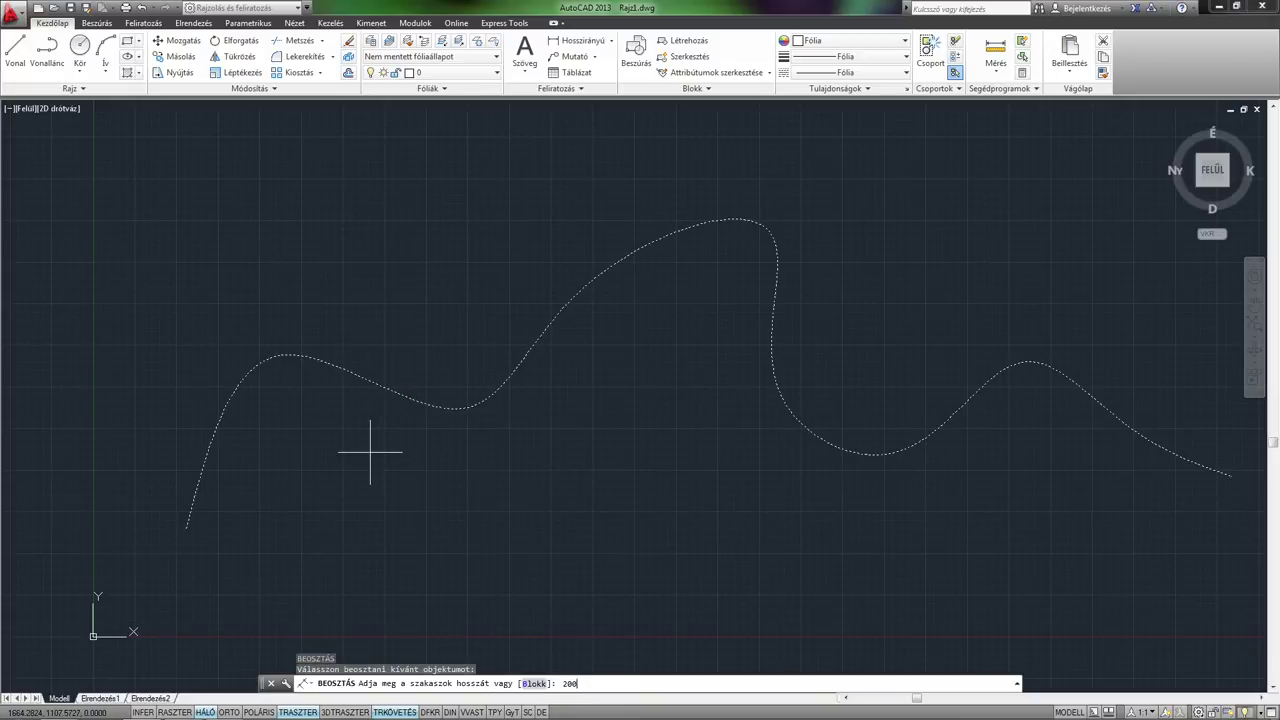
{"action": "key", "text": "Return"}
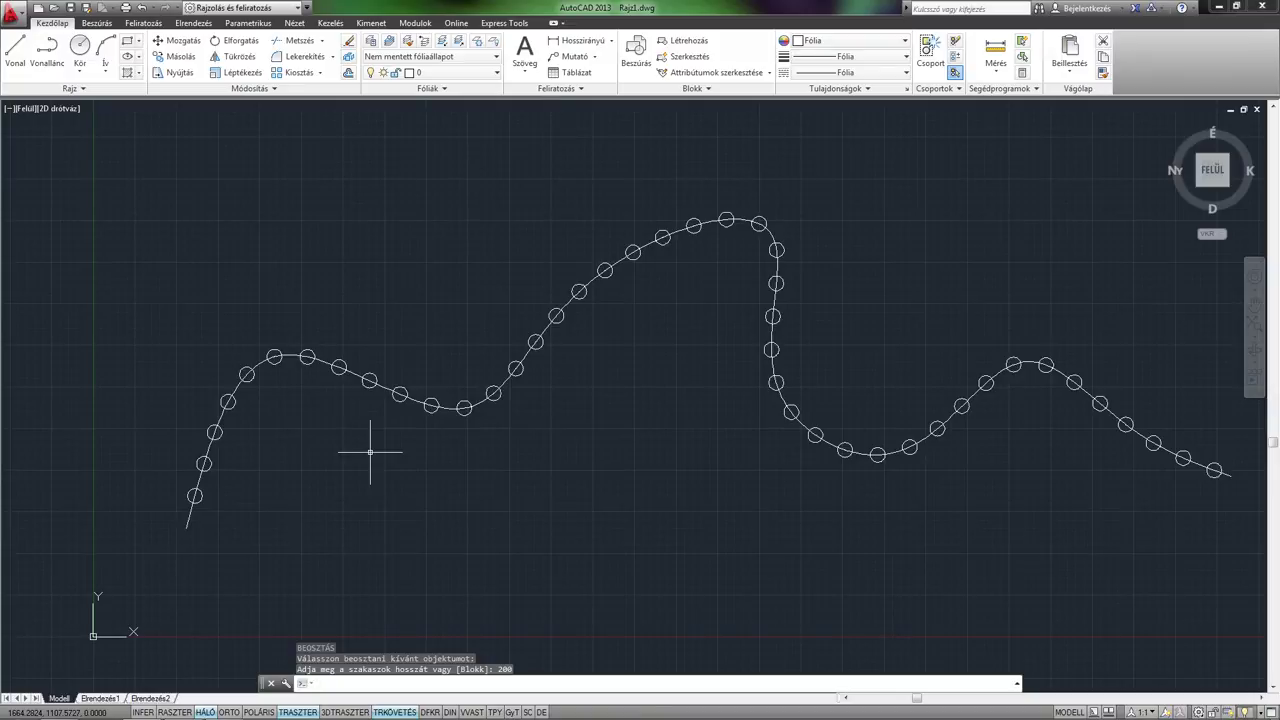
{"action": "middle_click_drag", "start_coordinate": [443, 380], "coordinate": [443, 243]}
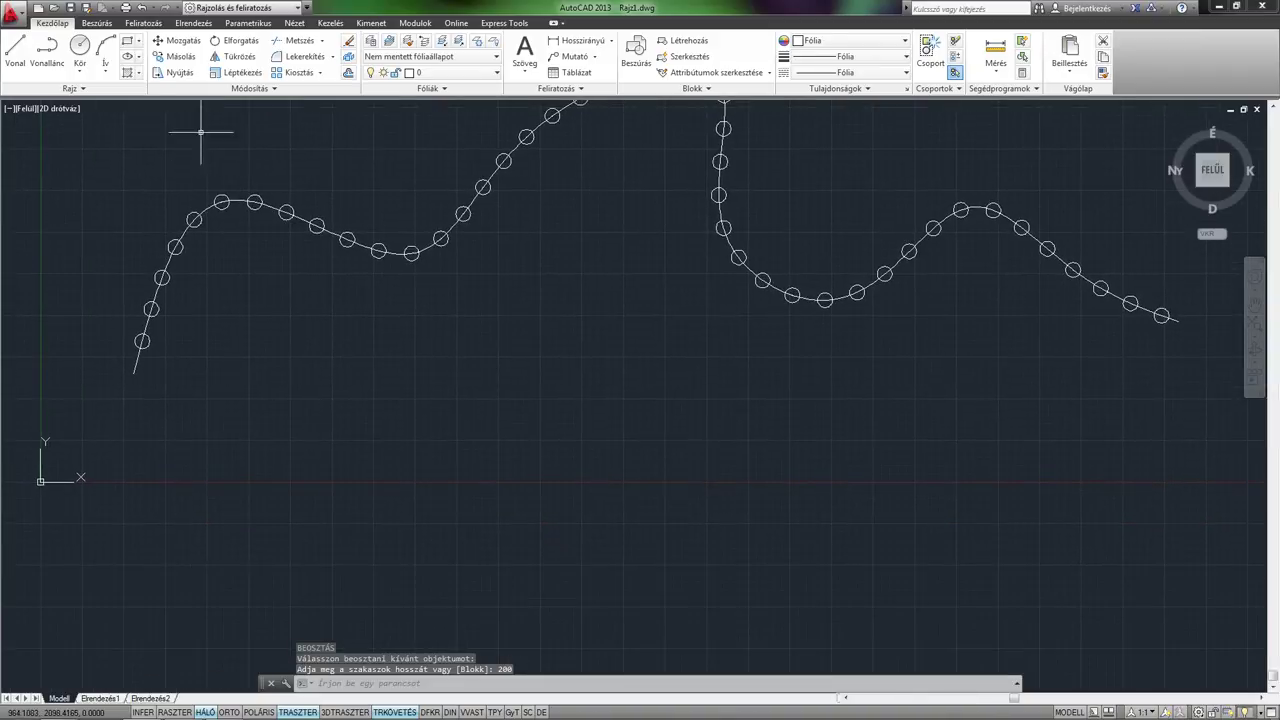
Draw a large circle below the wavy spline with Kör.
{"action": "left_click", "coordinate": [82, 45]}
{"action": "left_click", "coordinate": [558, 413]}
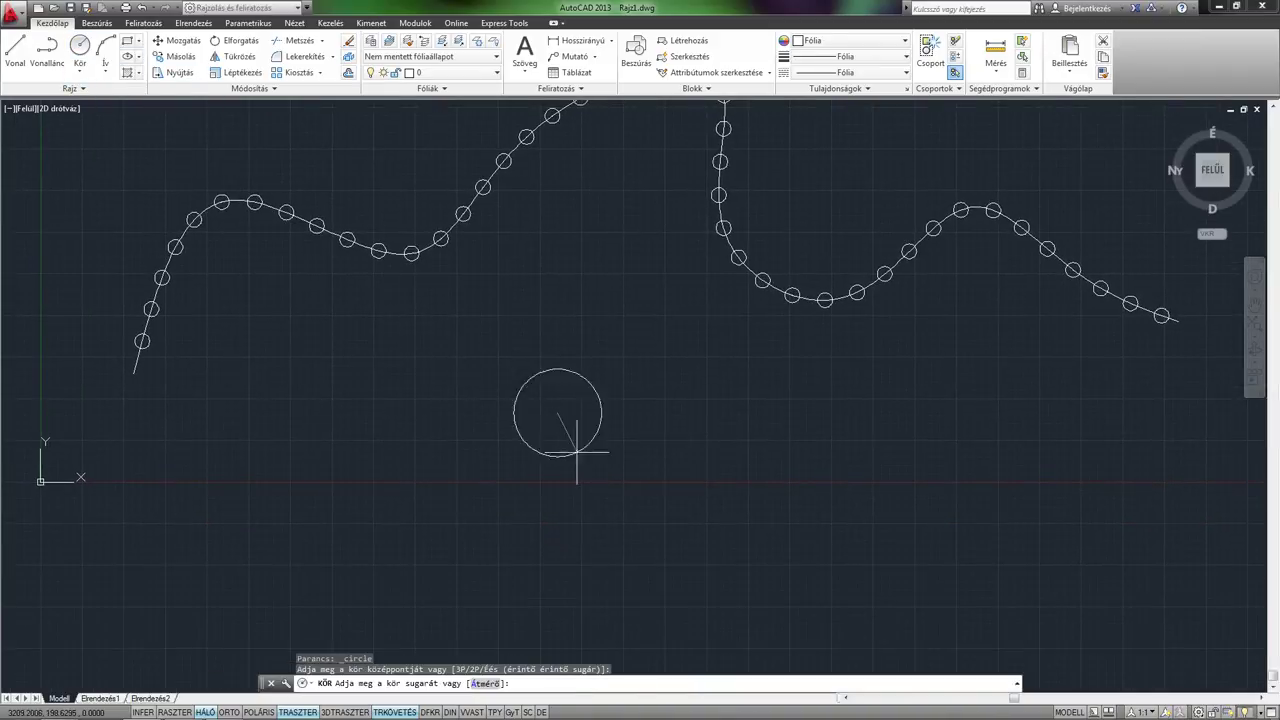
{"action": "left_click", "coordinate": [653, 530]}
Divide the large circle into 100 equal parts with BEOSZTÁS.
{"action": "type", "text": "beo"}
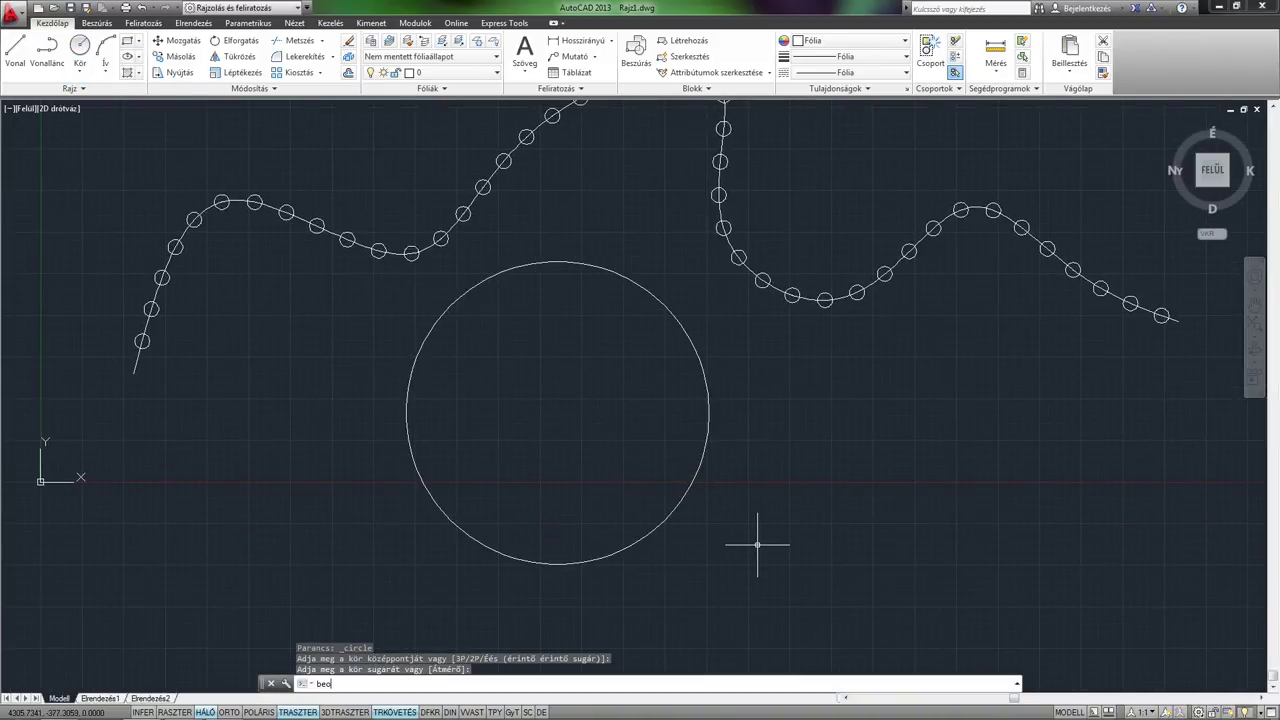
{"action": "key", "text": "Return"}
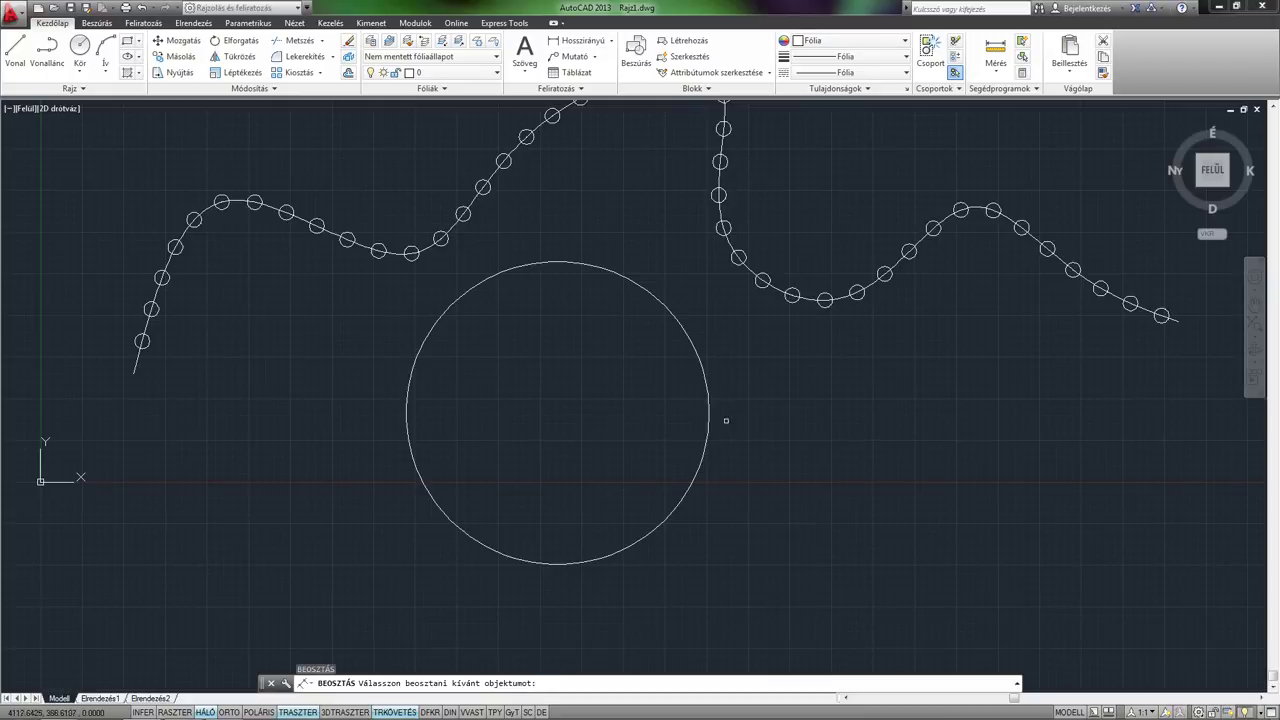
{"action": "left_click", "coordinate": [704, 365]}
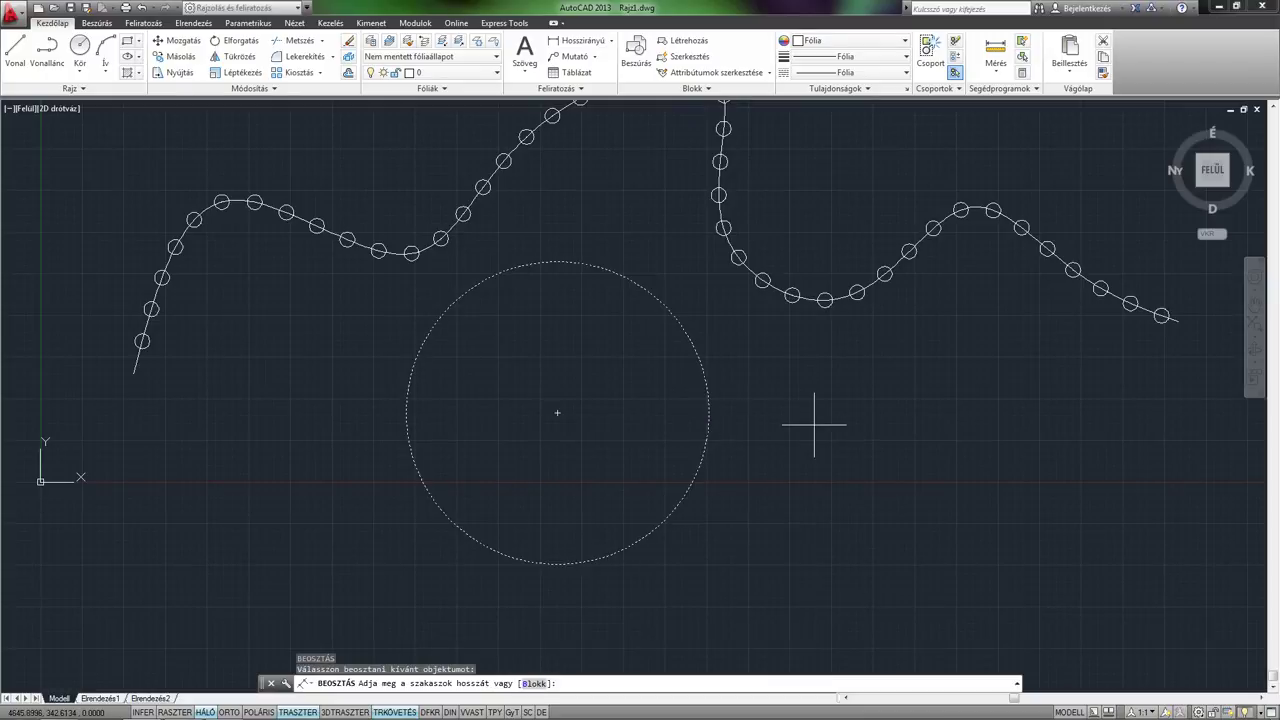
{"action": "type", "text": "100"}
{"action": "key", "text": "Return"}
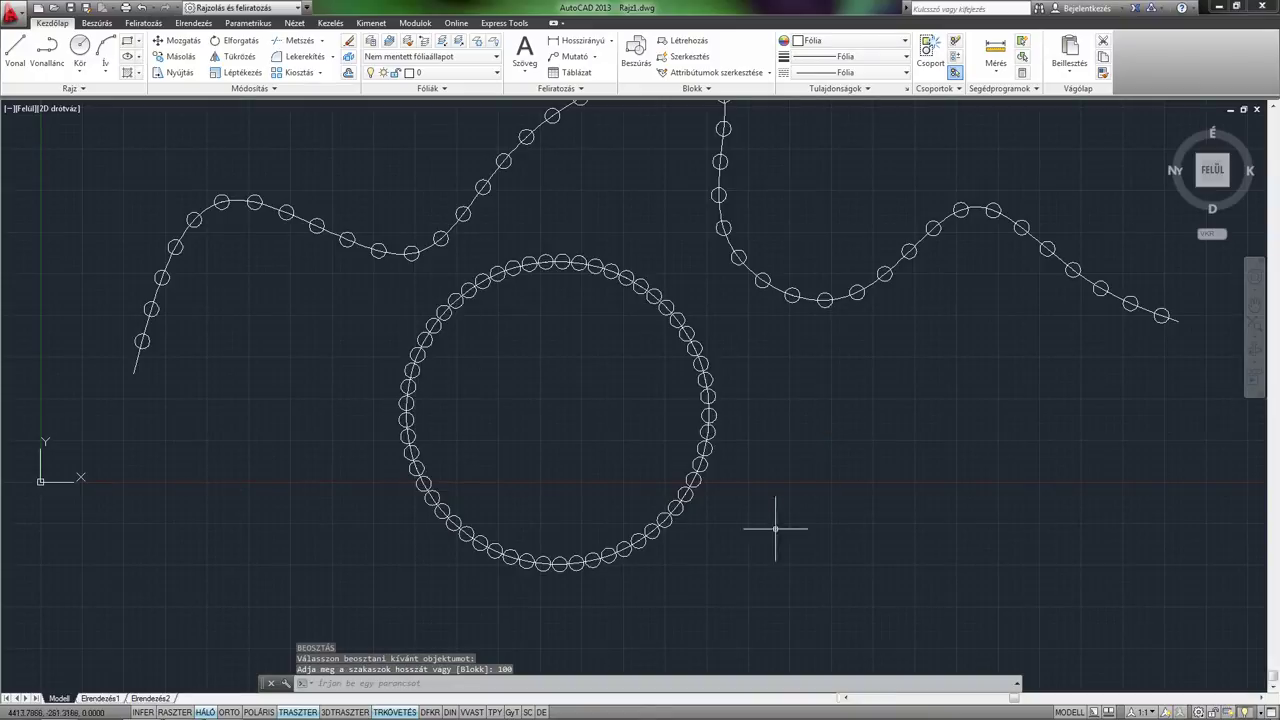
{"action": "scroll", "coordinate": [730, 420], "scroll_direction": "up", "scroll_amount": 2}
{"action": "scroll", "coordinate": [700, 405], "scroll_direction": "up", "scroll_amount": 2}
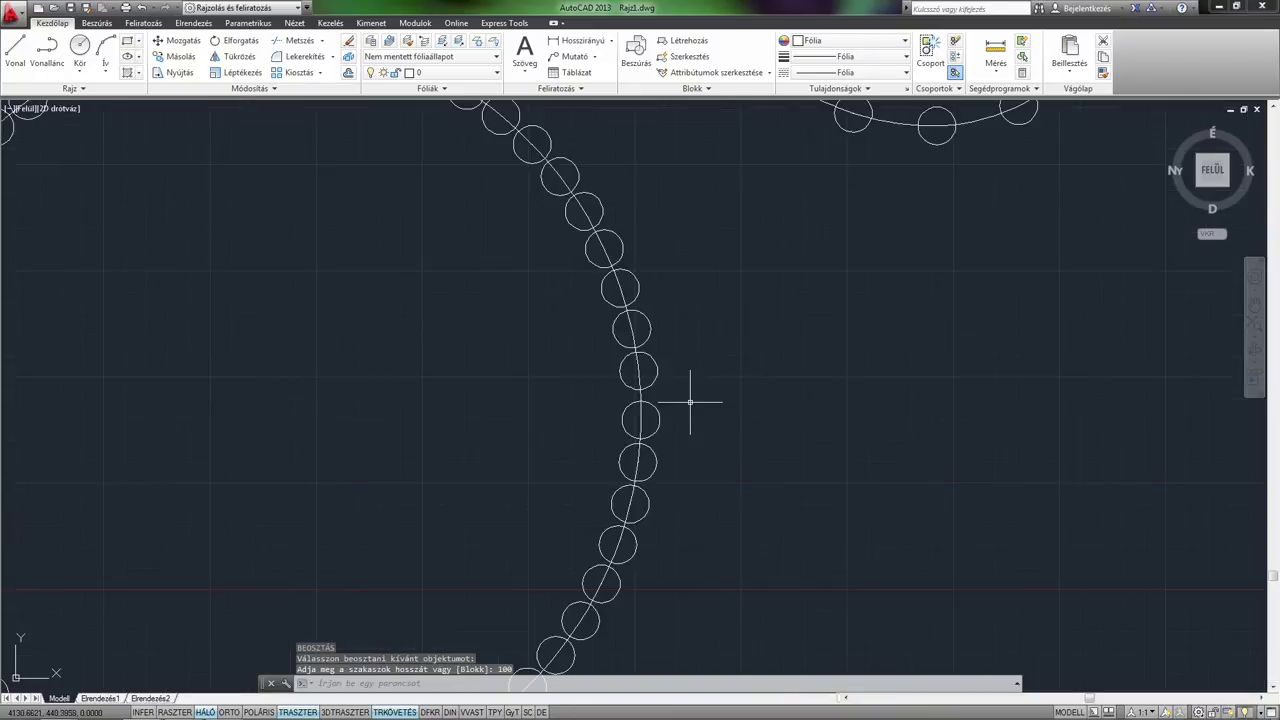
{"action": "scroll", "coordinate": [645, 405], "scroll_direction": "down", "scroll_amount": 1}
{"action": "scroll", "coordinate": [657, 423], "scroll_direction": "down", "scroll_amount": 2}
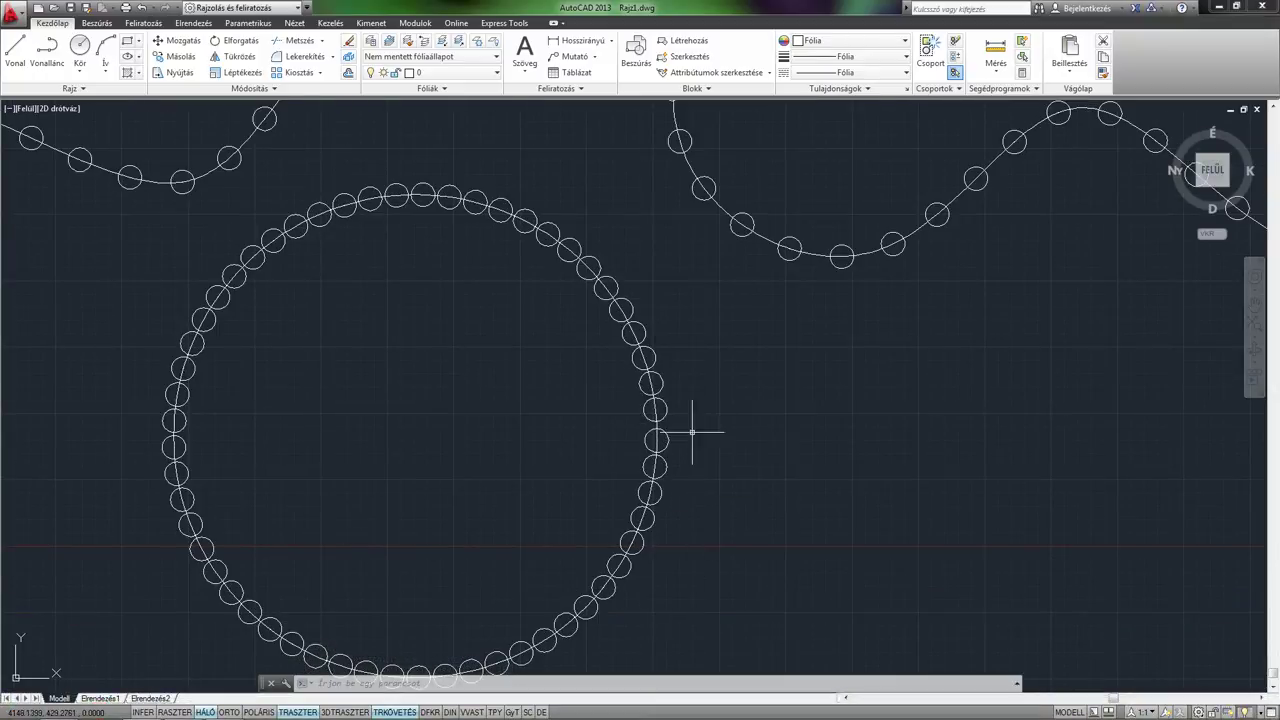
{"action": "scroll", "coordinate": [625, 440], "scroll_direction": "down", "scroll_amount": 2}
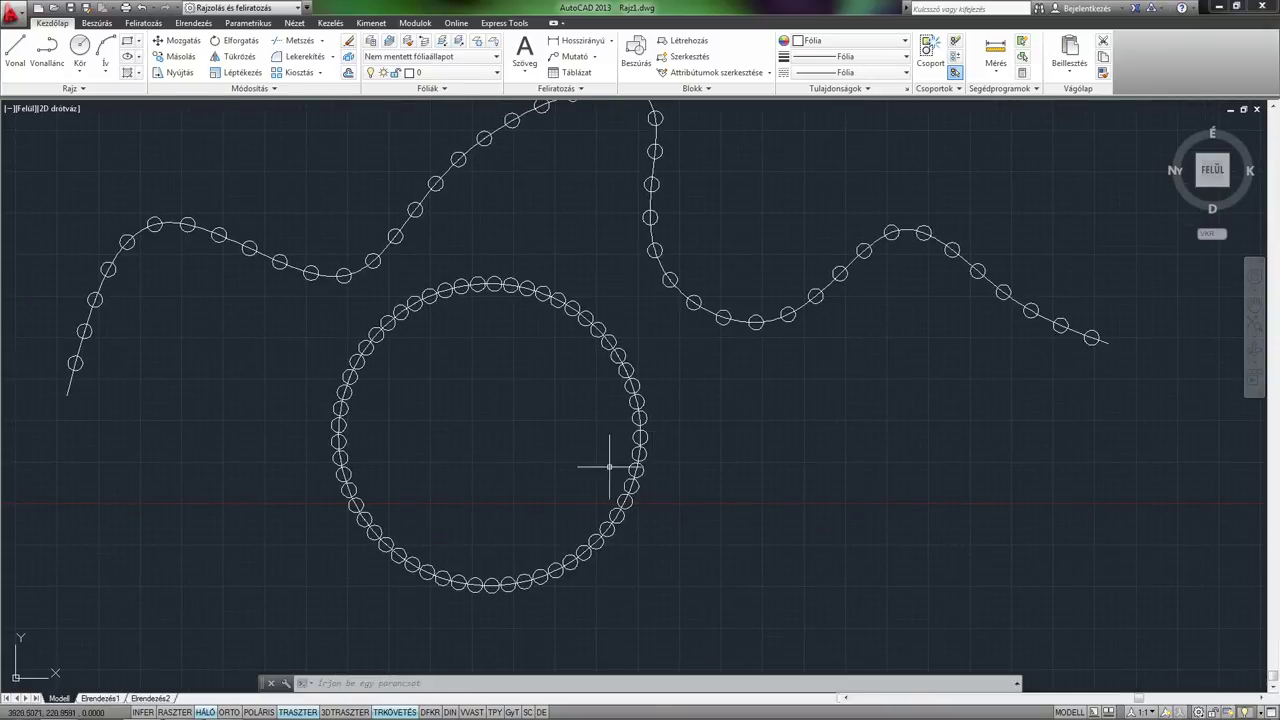
{"action": "scroll", "coordinate": [749, 430], "scroll_direction": "down", "scroll_amount": 2}
{"action": "middle_click_drag", "start_coordinate": [749, 430], "coordinate": [749, 458]}
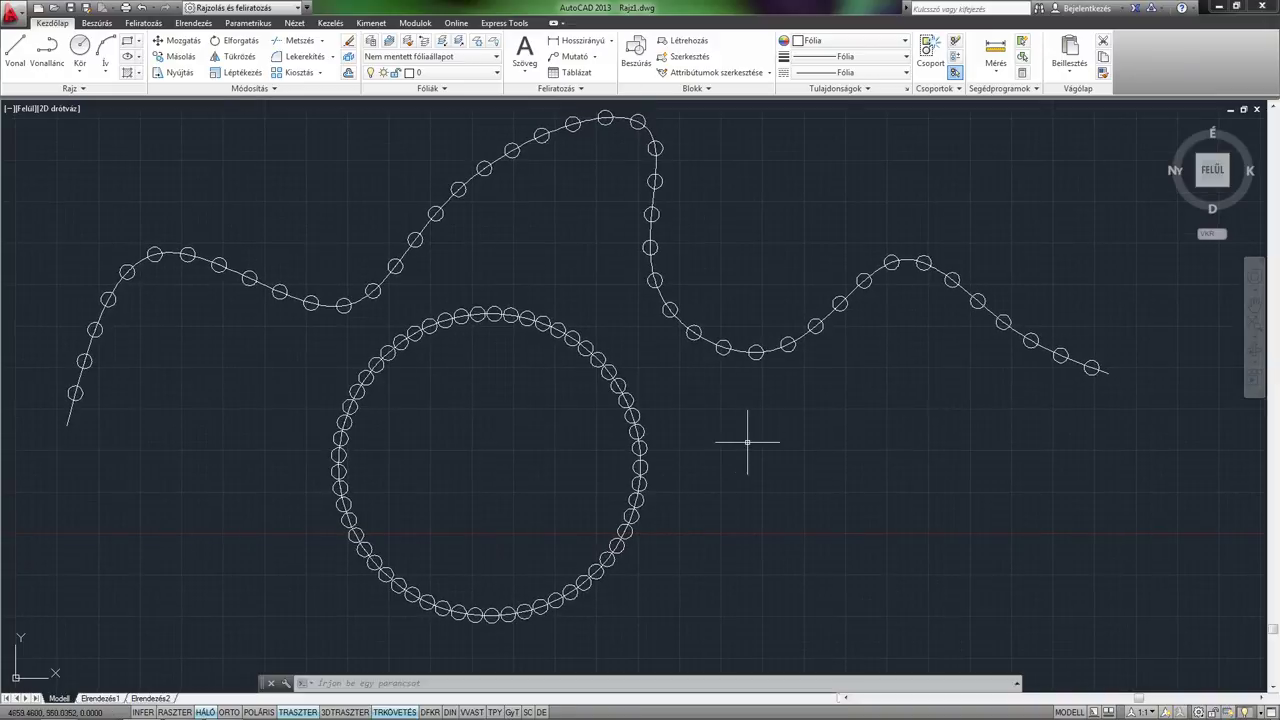
Erase the spline, circle and markers, then erase the three leftover circles.
{"action": "left_click", "coordinate": [1136, 628]}
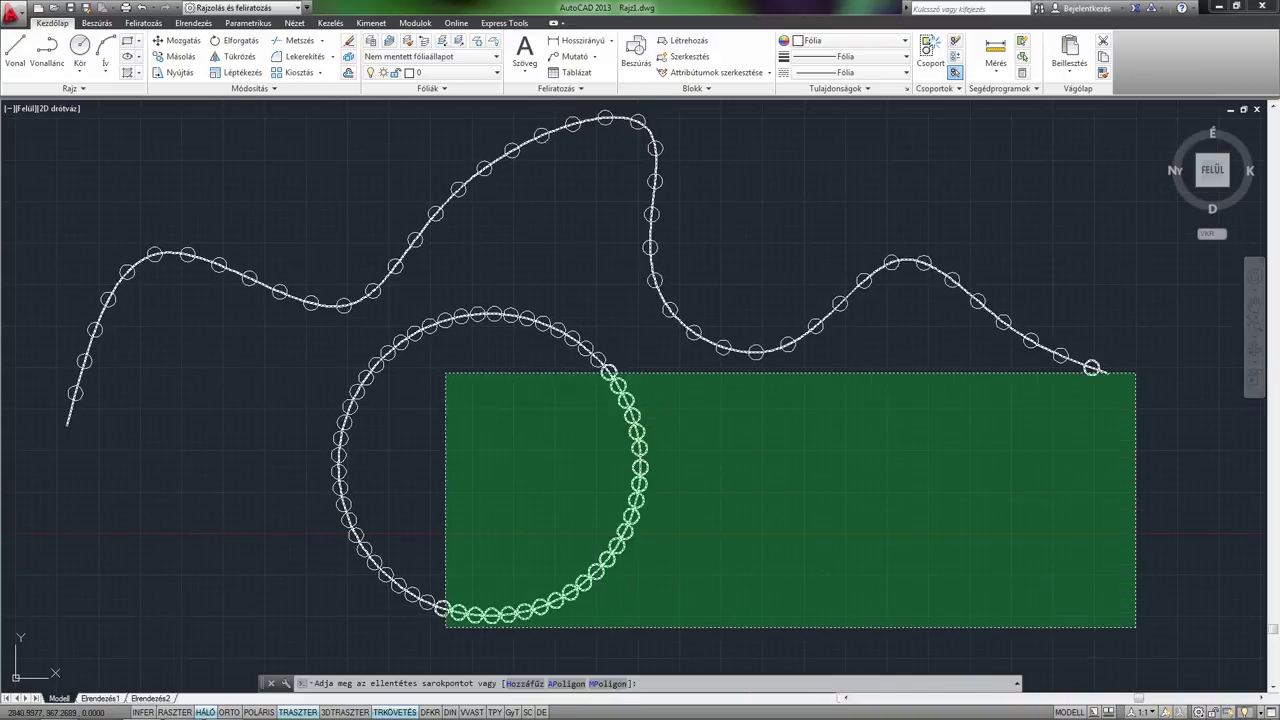
{"action": "left_click", "coordinate": [46, 148]}
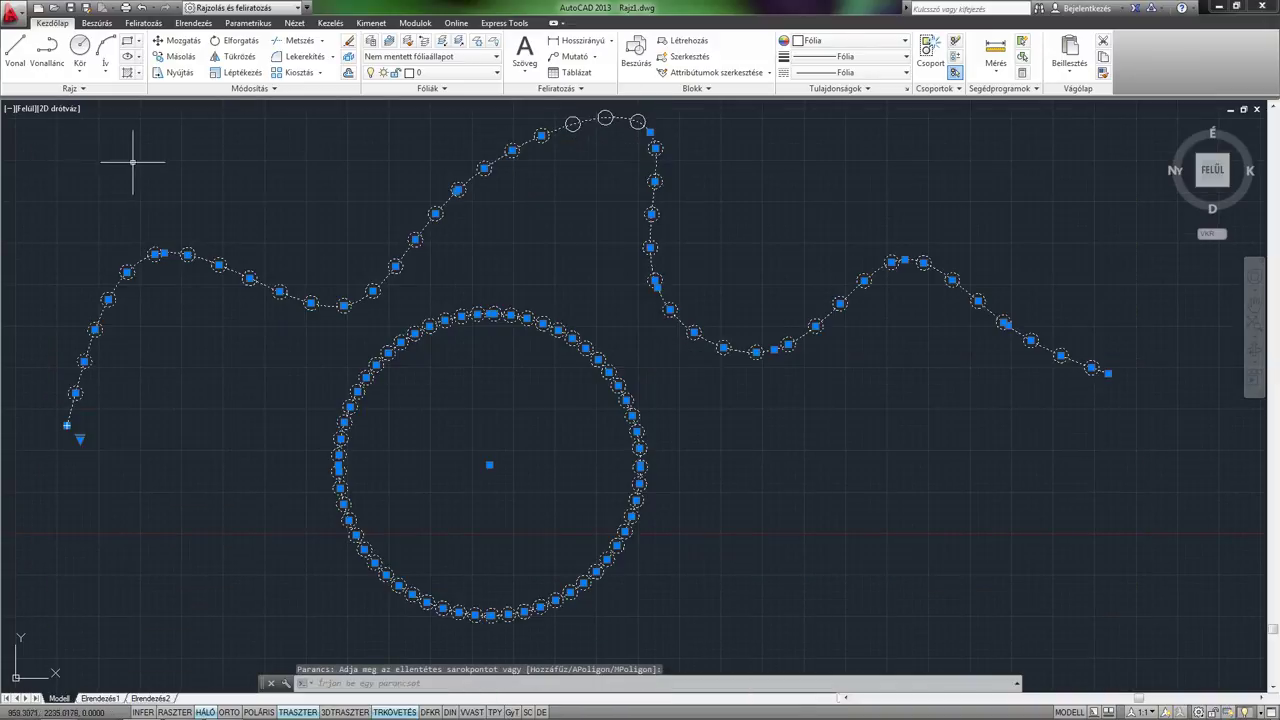
{"action": "key", "text": "Delete"}
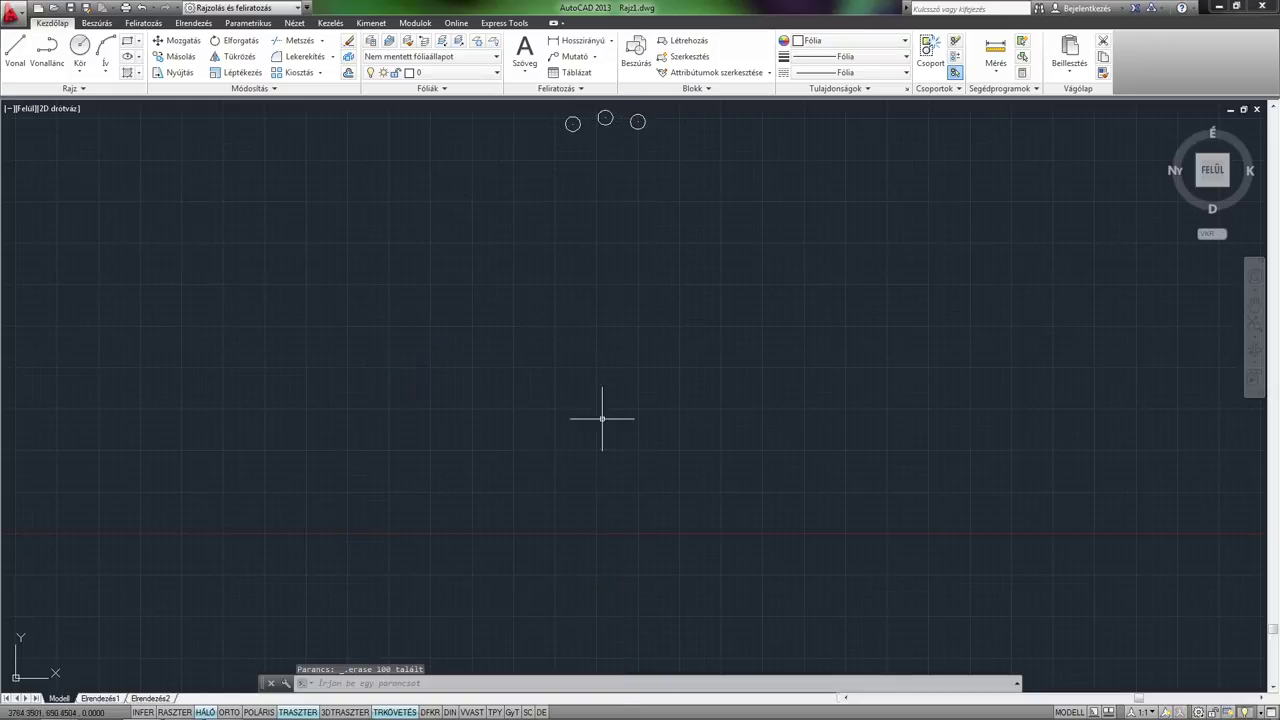
{"action": "left_click", "coordinate": [843, 306]}
{"action": "left_click", "coordinate": [467, 113]}
{"action": "key", "text": "Delete"}
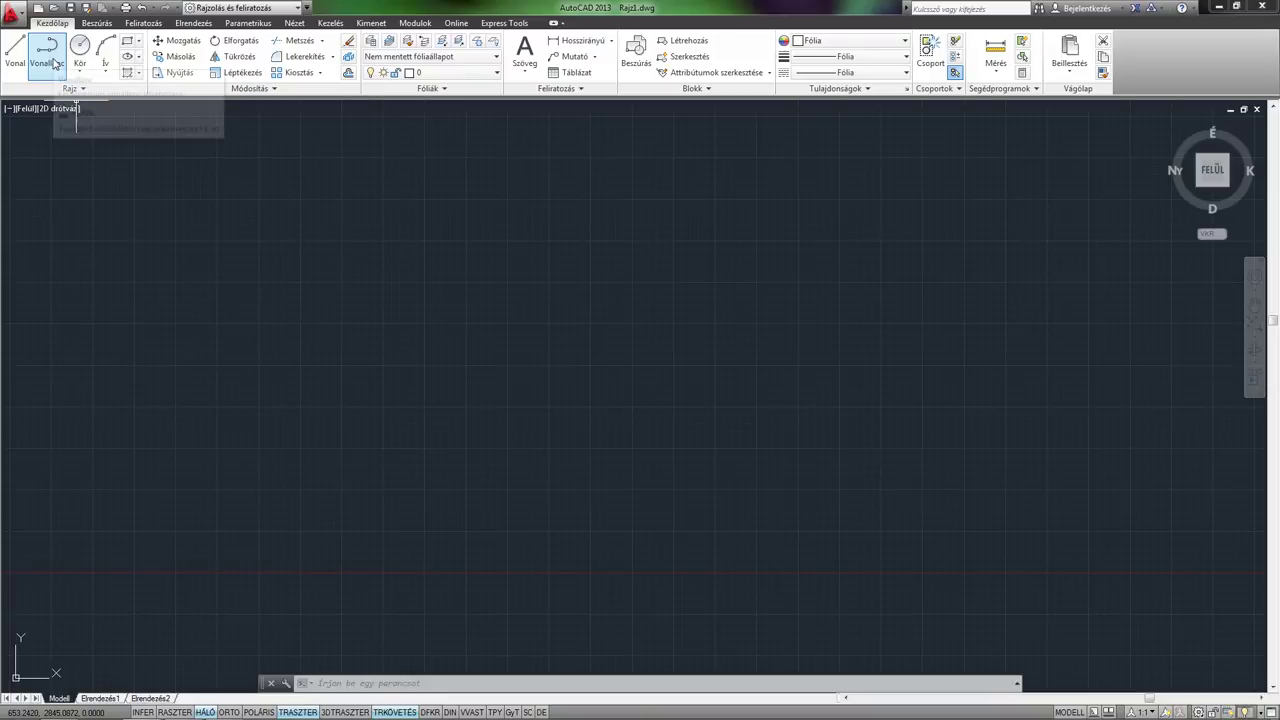
In the Layer Properties Manager, add a layer named pont with colour yellow (index 2).
{"action": "left_click", "coordinate": [370, 41]}
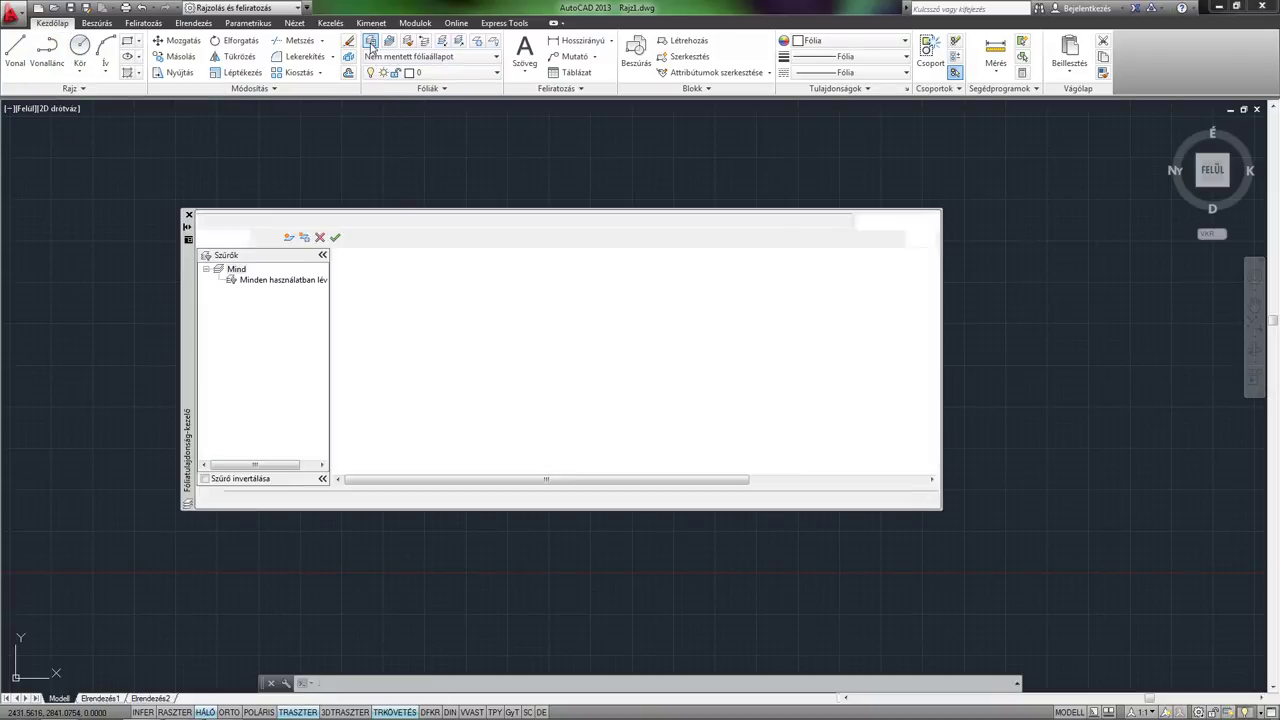
{"action": "left_click", "coordinate": [346, 238]}
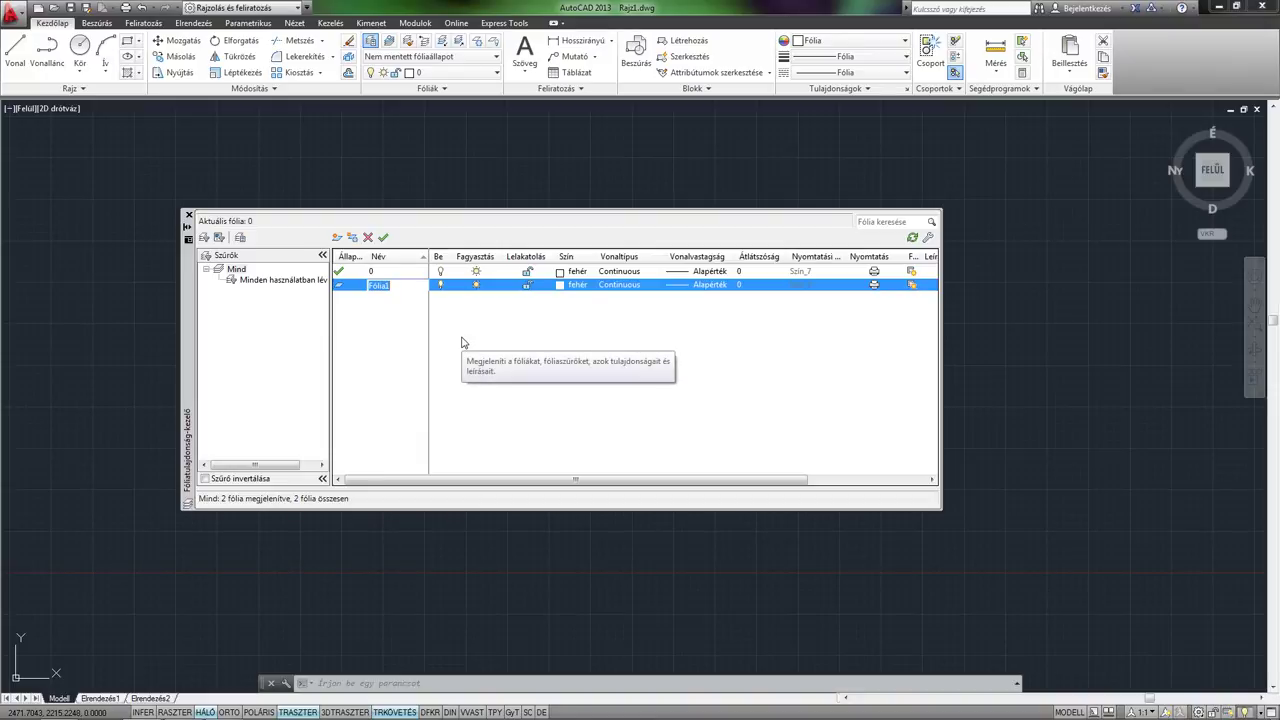
{"action": "type", "text": "pont"}
{"action": "key", "text": "Return"}
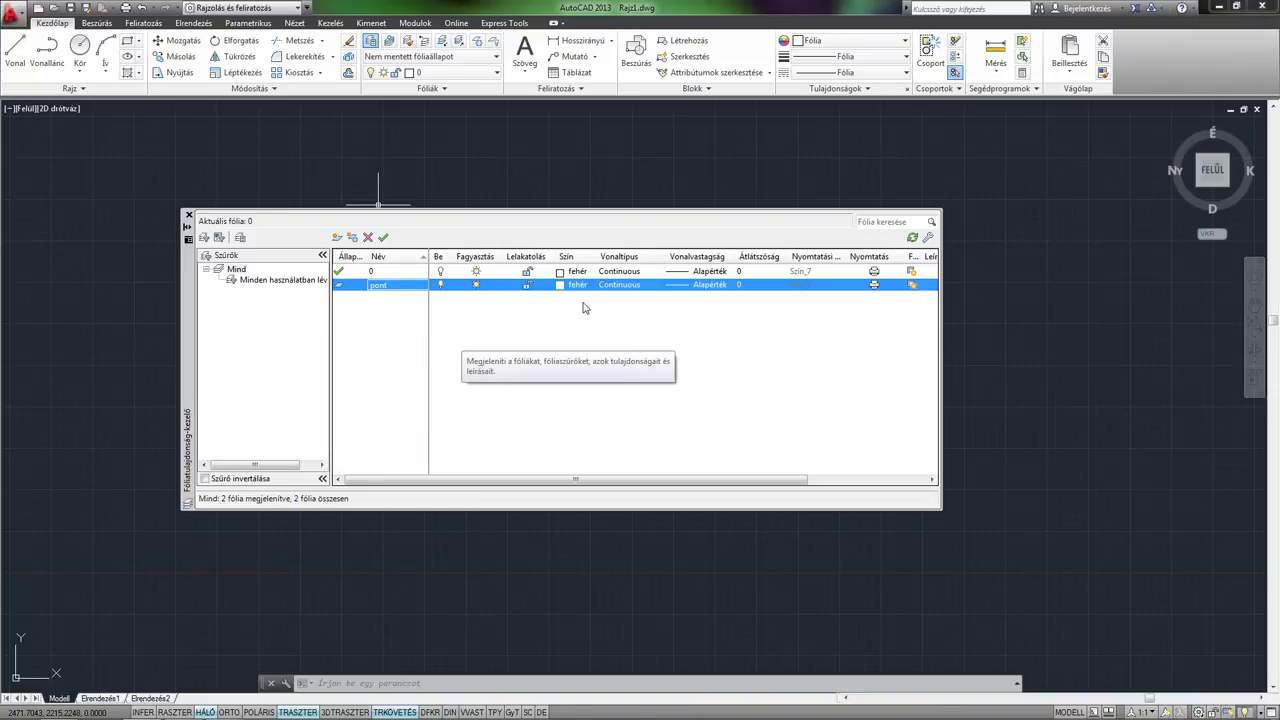
{"action": "left_click", "coordinate": [562, 286]}
{"action": "left_click", "coordinate": [549, 382]}
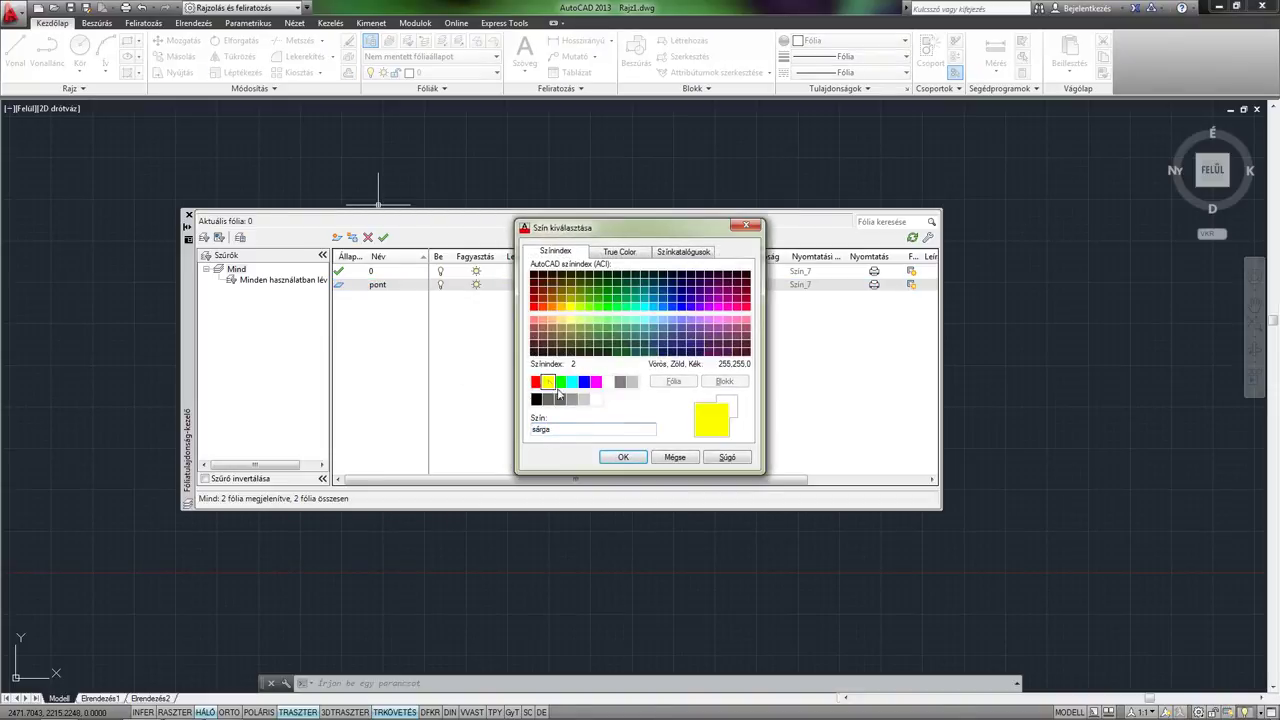
{"action": "left_click", "coordinate": [621, 457]}
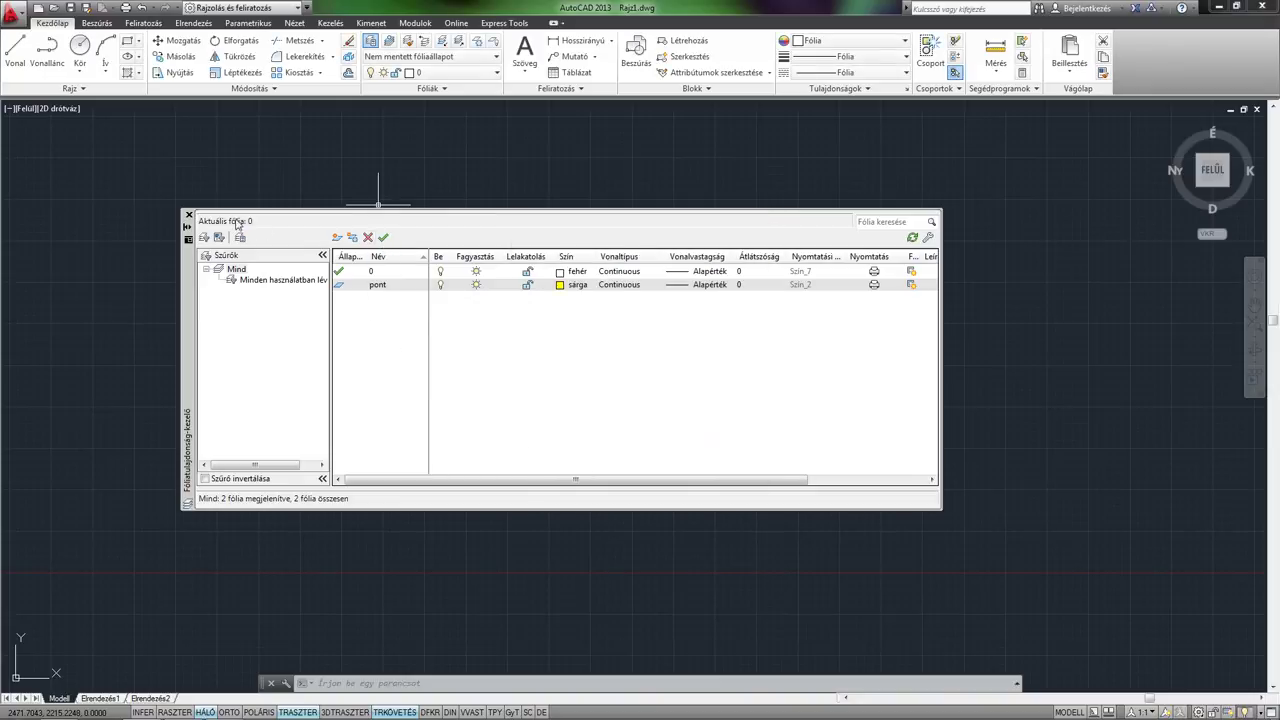
{"action": "left_click", "coordinate": [189, 215]}
Draw a four-segment zigzag polyline through five points with Vonallánc.
{"action": "left_click", "coordinate": [46, 50]}
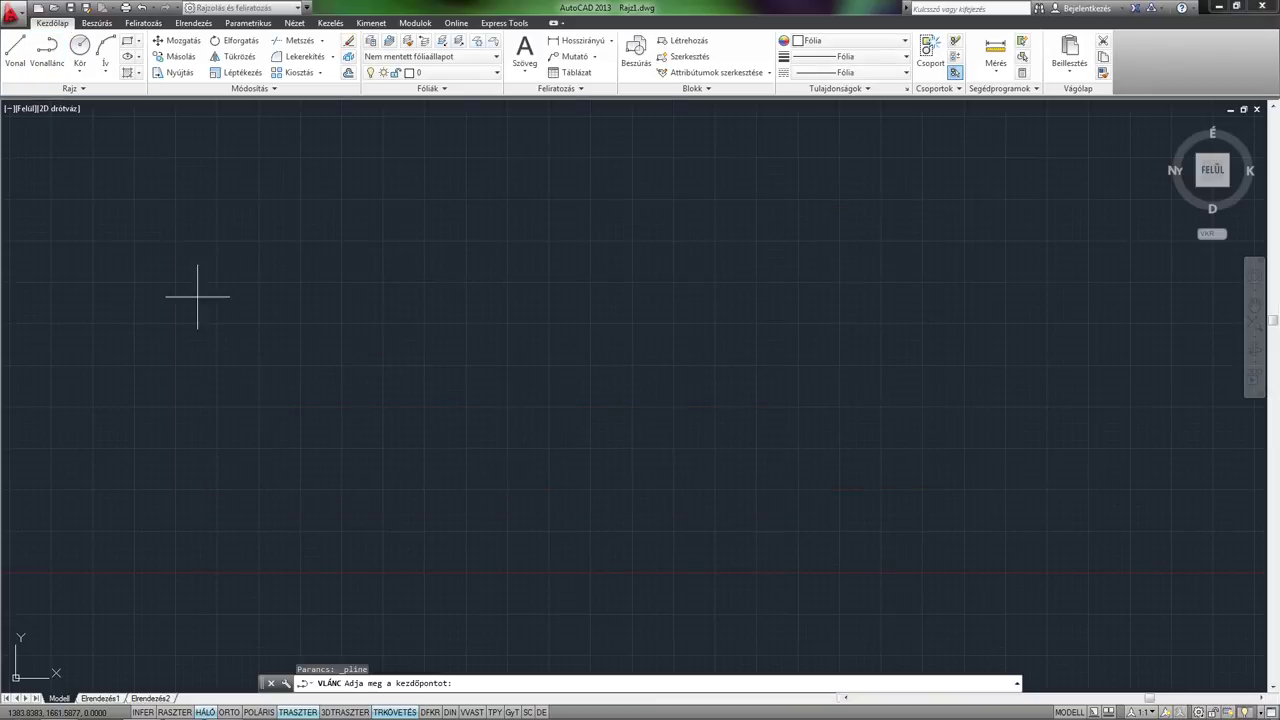
{"action": "left_click", "coordinate": [262, 485]}
{"action": "left_click", "coordinate": [434, 289]}
{"action": "left_click", "coordinate": [540, 465]}
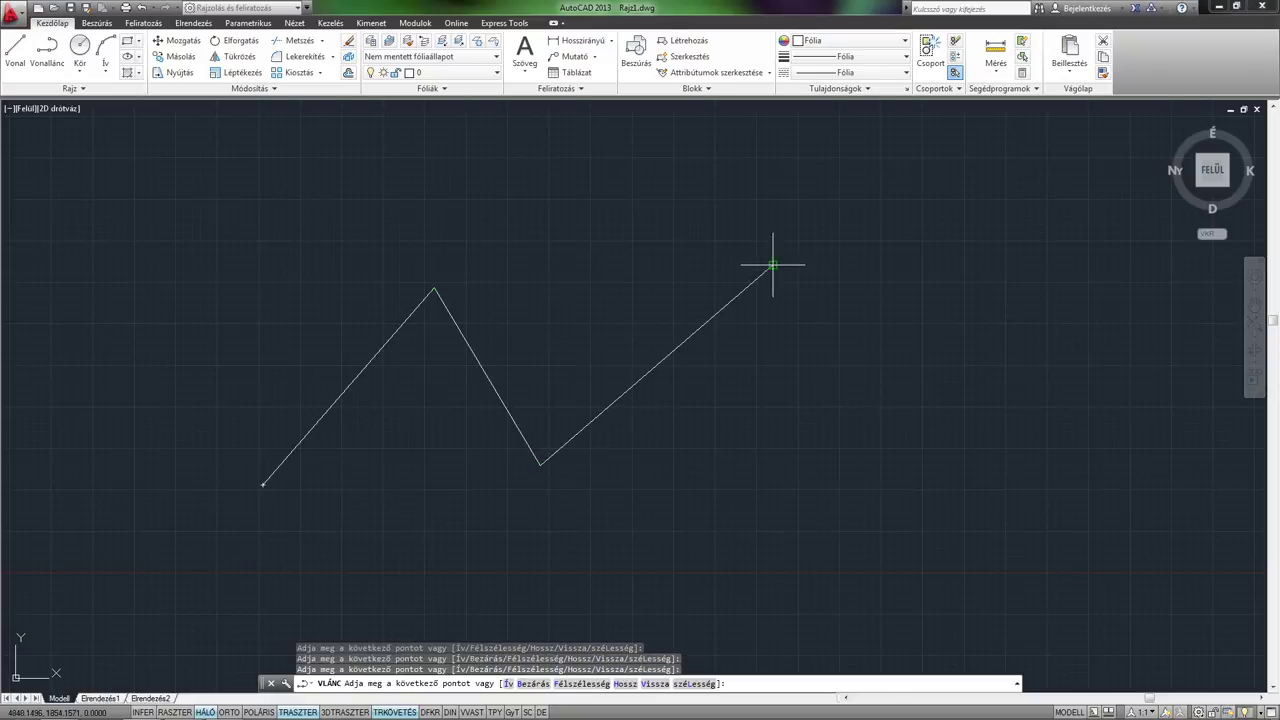
{"action": "left_click", "coordinate": [772, 266]}
{"action": "left_click", "coordinate": [1003, 580]}
{"action": "key", "text": "Return"}
Make pont the current layer.
{"action": "left_click", "coordinate": [430, 72]}
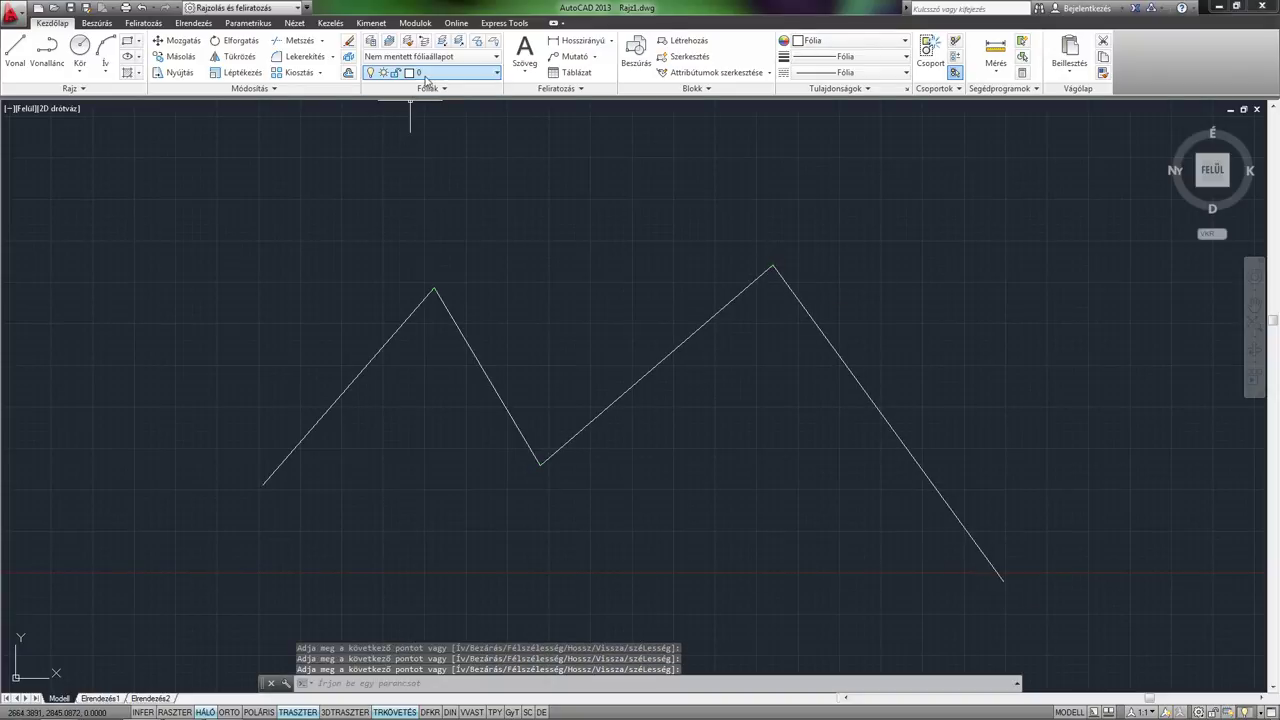
{"action": "left_click", "coordinate": [430, 104]}
{"action": "middle_click_drag", "start_coordinate": [345, 226], "coordinate": [329, 214]}
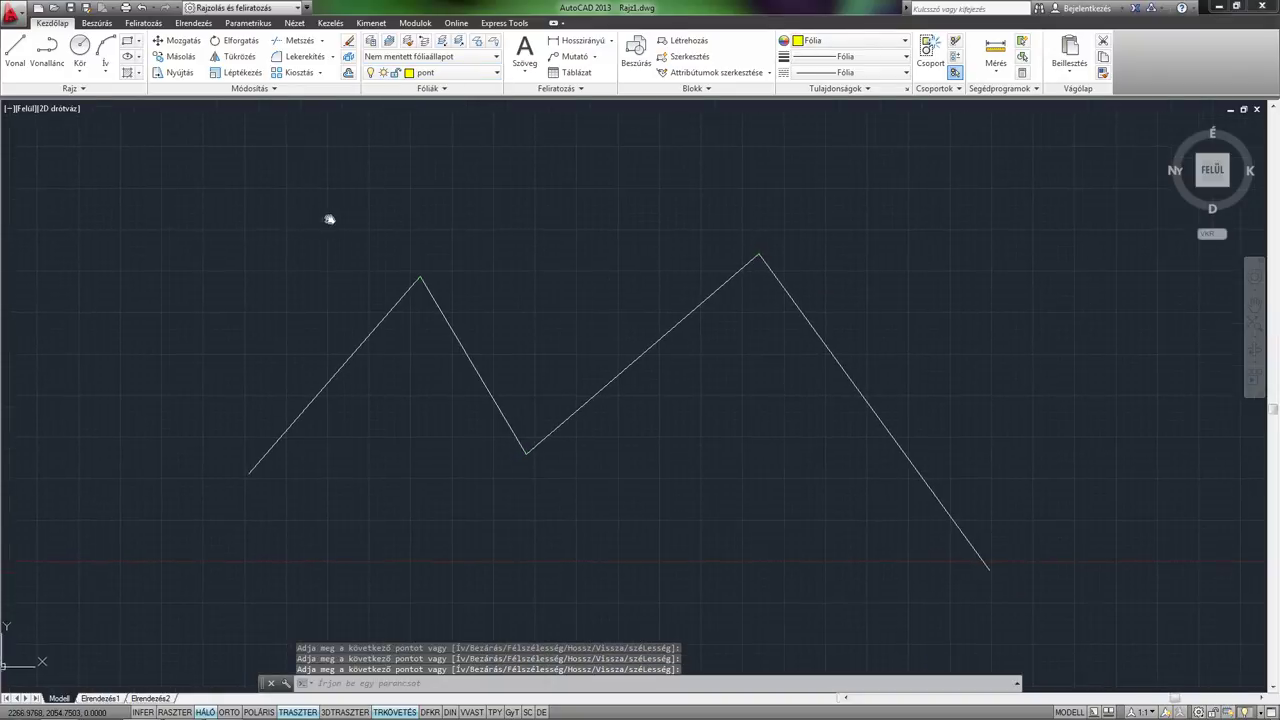
{"action": "left_click", "coordinate": [110, 89]}
Measure the zigzag polyline, placing circle markers every 200 units.
{"action": "left_click", "coordinate": [113, 104]}
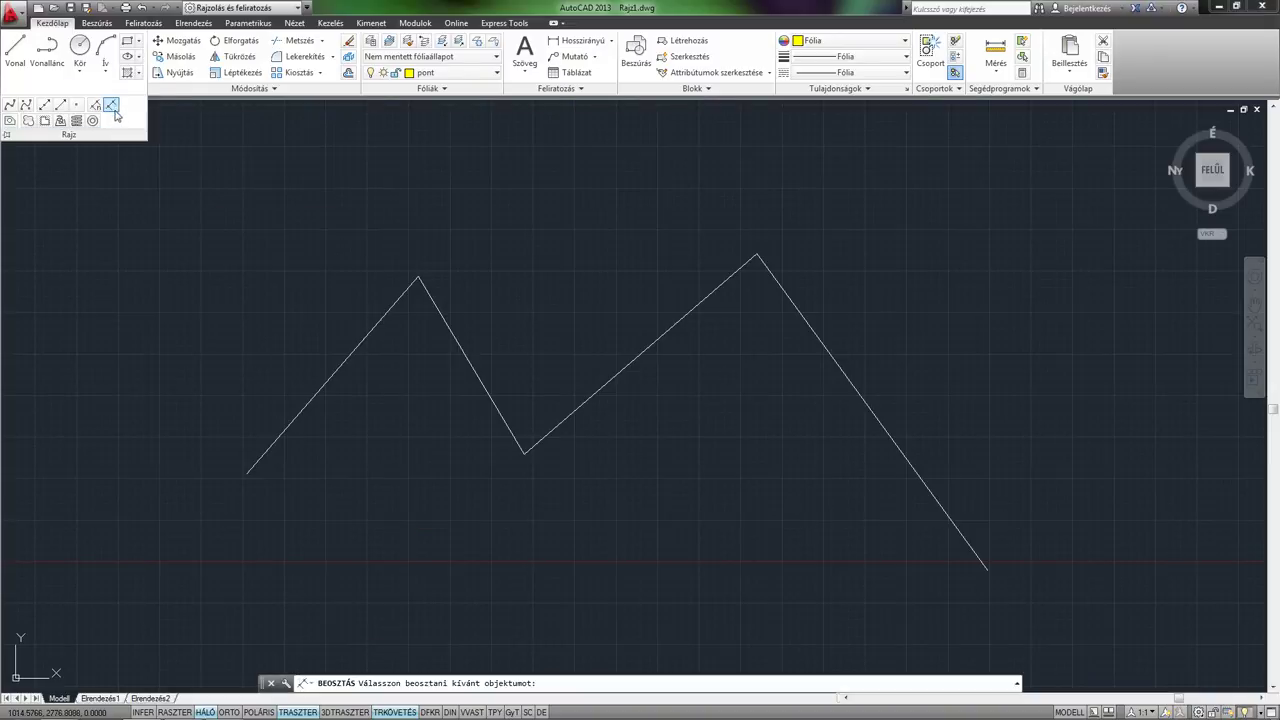
{"action": "left_click", "coordinate": [256, 465]}
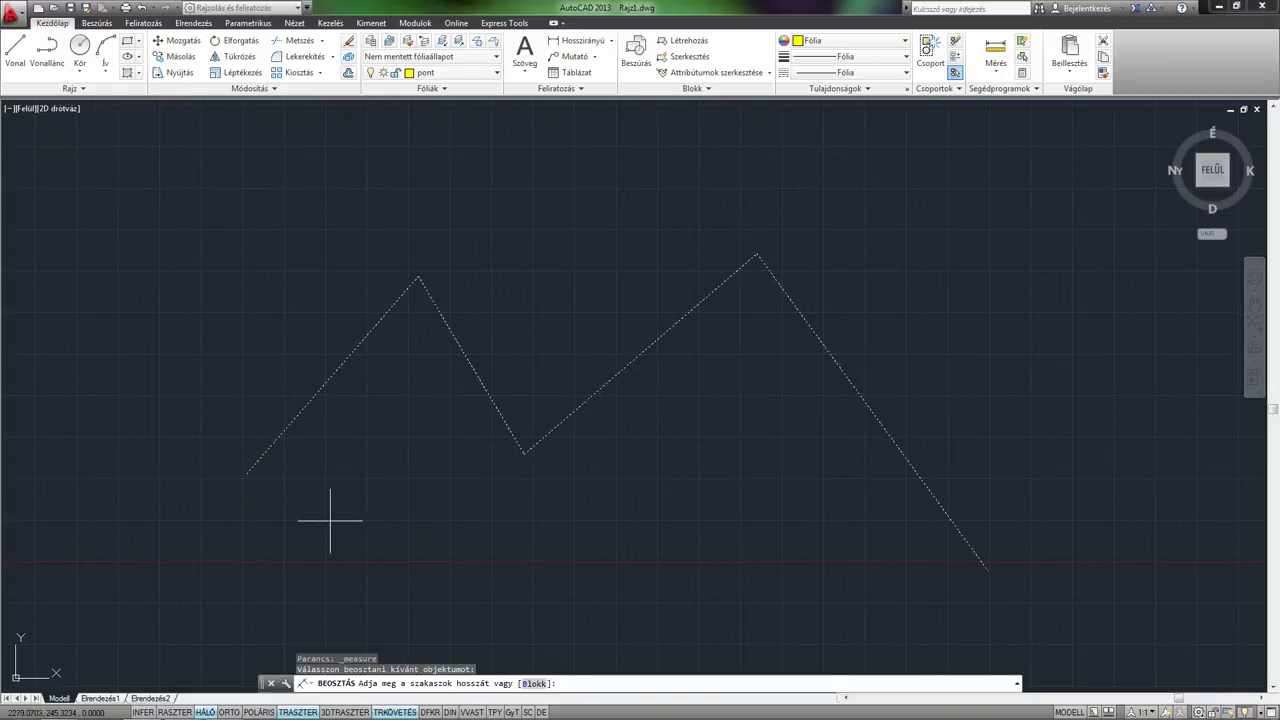
{"action": "type", "text": "200"}
{"action": "key", "text": "Return"}
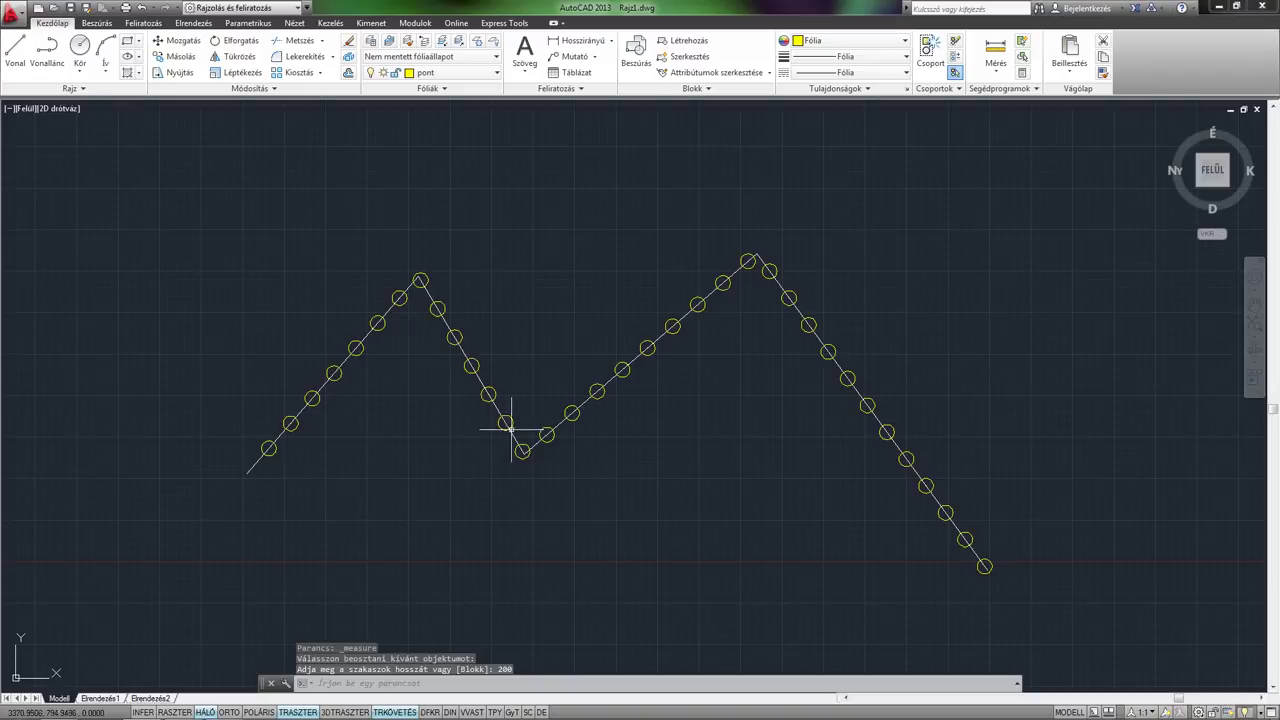
{"action": "left_click", "coordinate": [432, 73]}
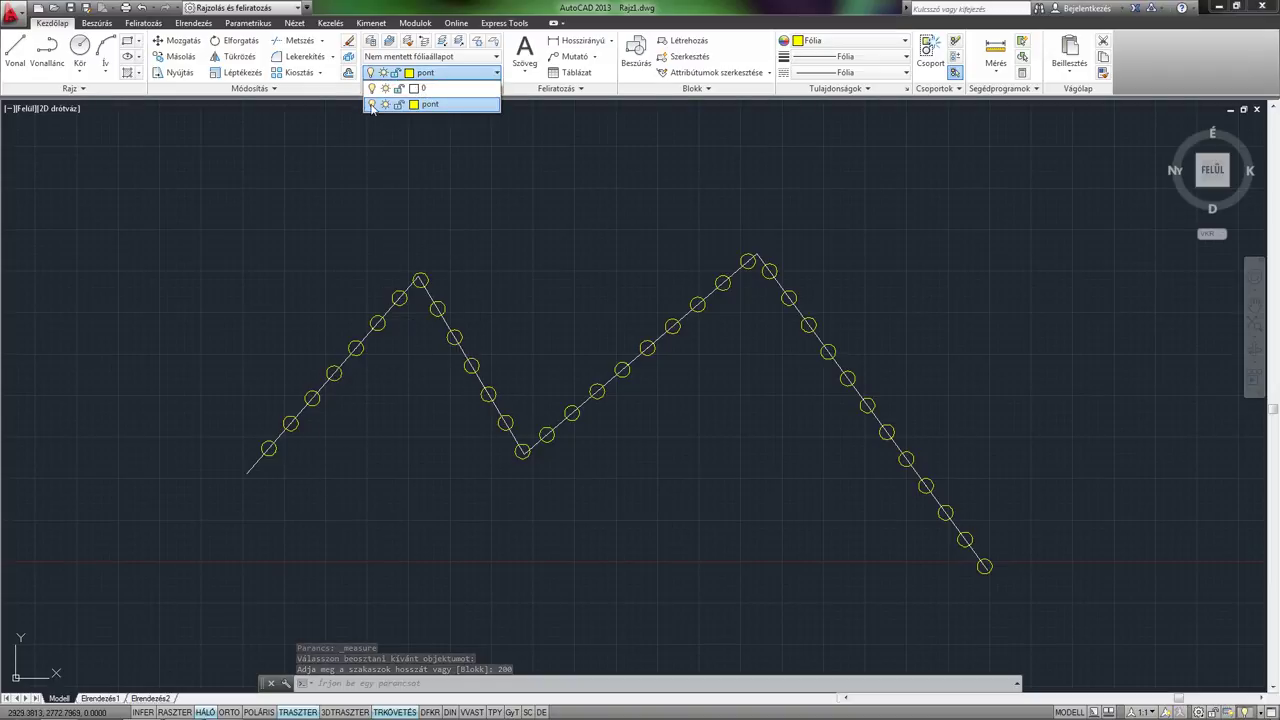
Switch off the current pont layer's lightbulb and confirm the warning.
{"action": "left_click", "coordinate": [373, 105]}
{"action": "left_click", "coordinate": [562, 356]}
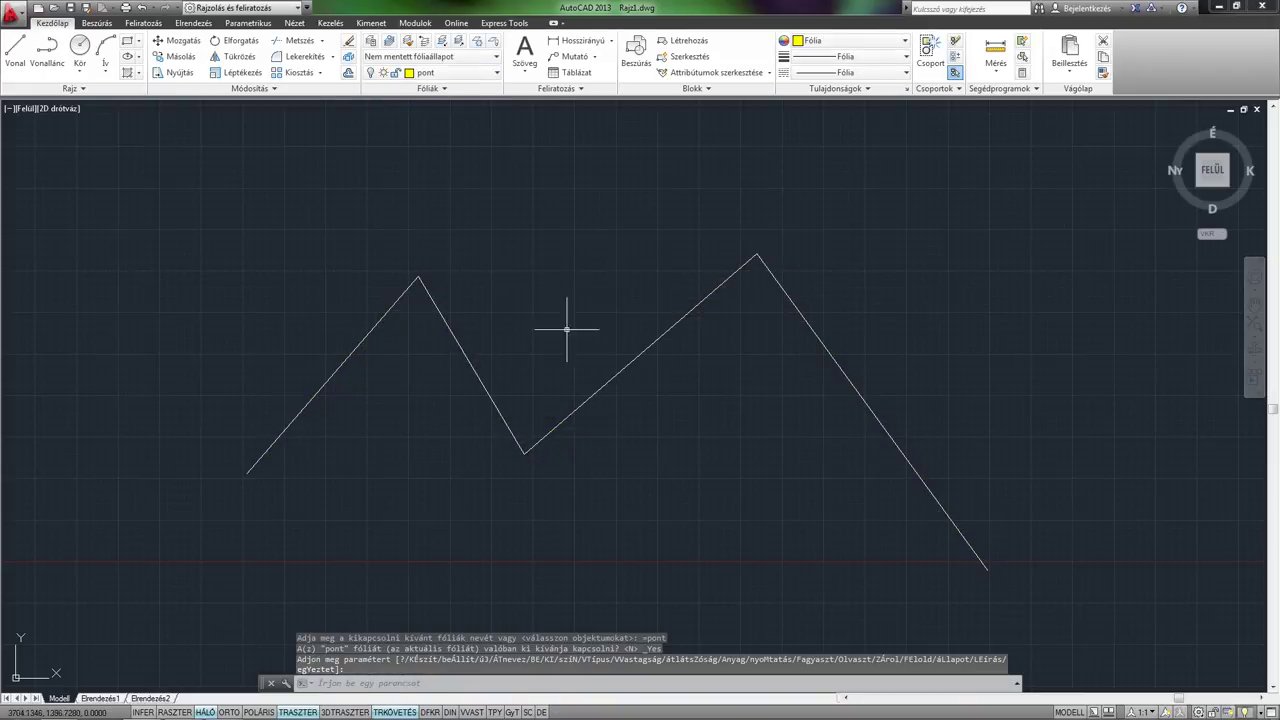
{"action": "mouse_move", "coordinate": [528, 280]}
{"action": "middle_mouse_down"}
{"action": "mouse_move", "coordinate": [477, 297]}
{"action": "mouse_move", "coordinate": [537, 277]}
{"action": "middle_mouse_up"}
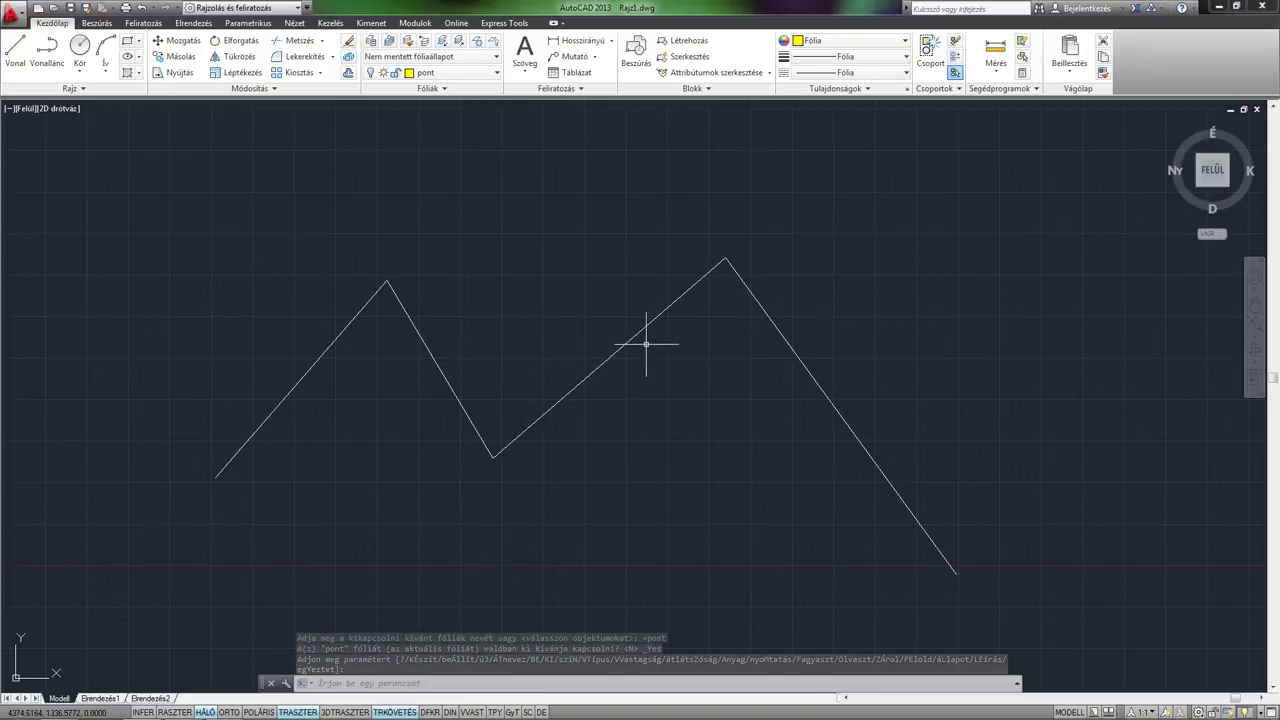